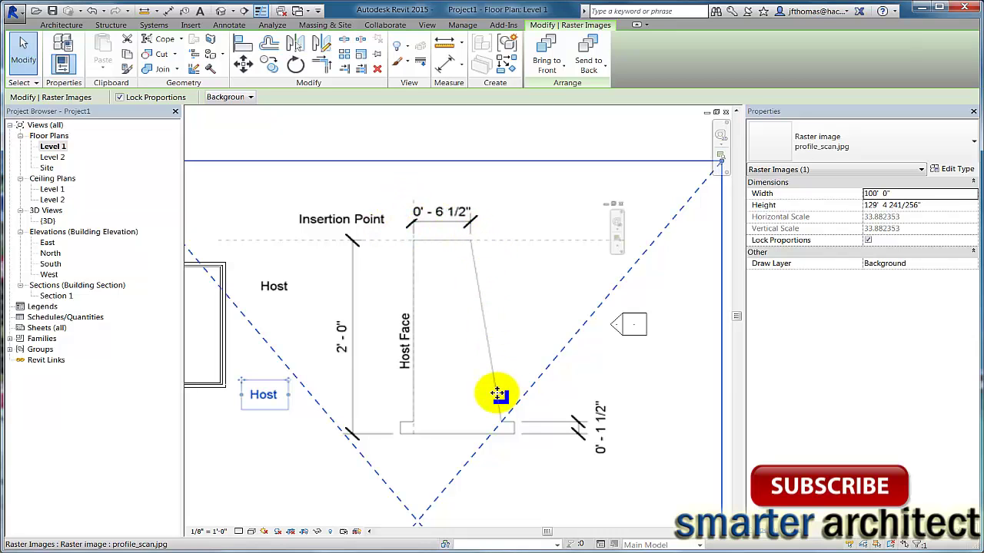
# Step: Examine the profile_scan image's dimensions in plan, and the matching sloped wall in the 3D view and the Section 1 view
pyautogui.moveTo(451, 384); pyautogui.dragTo(572, 351, button='middle')
pyautogui.scroll(-2, 456, 340)
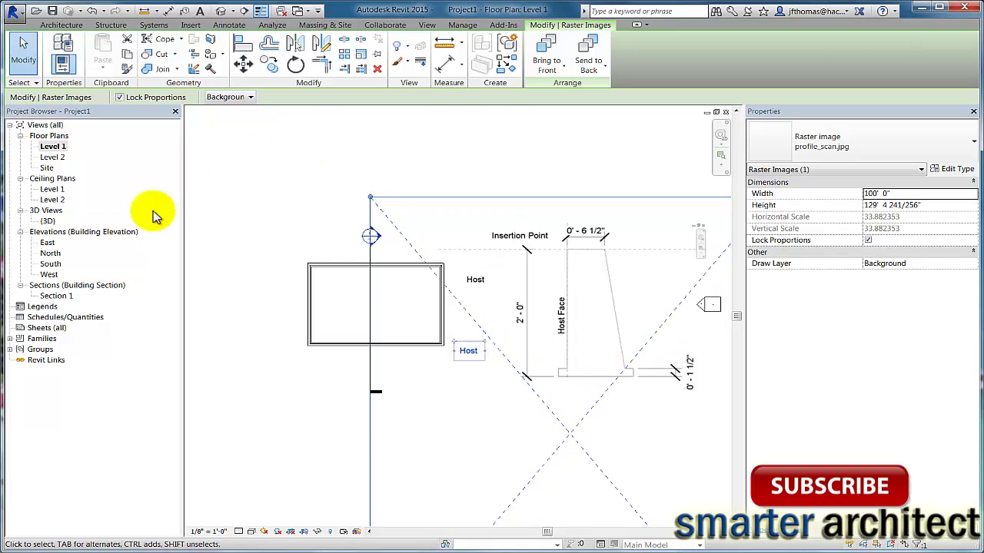
pyautogui.doubleClick(48, 221)
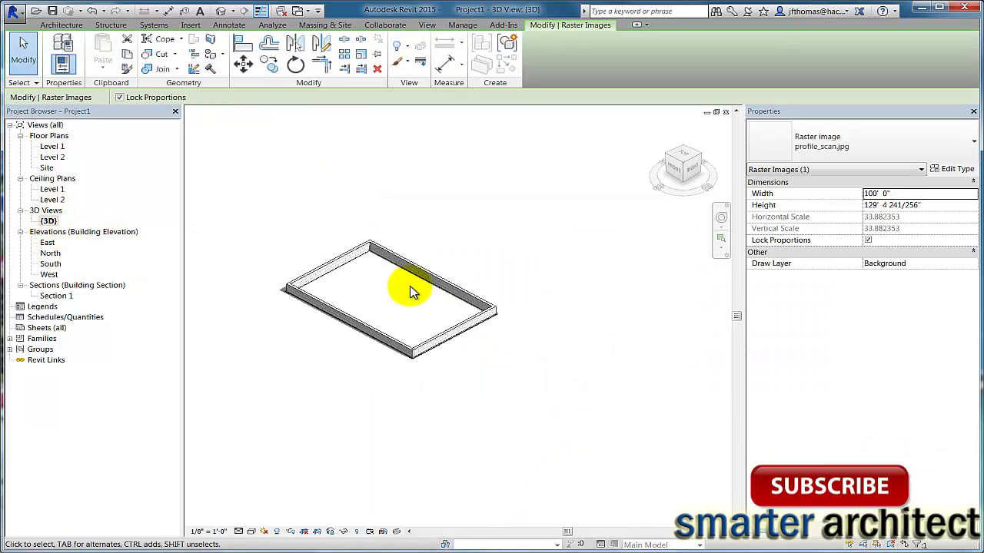
pyautogui.scroll(3, 318, 285)
pyautogui.scroll(-3, 321, 298)
pyautogui.moveTo(528, 395)
pyautogui.keyDown('shift'); pyautogui.mouseDown(button='middle')
pyautogui.moveTo(386, 367)
pyautogui.moveTo(410, 365)
pyautogui.mouseUp(button='middle'); pyautogui.keyUp('shift')
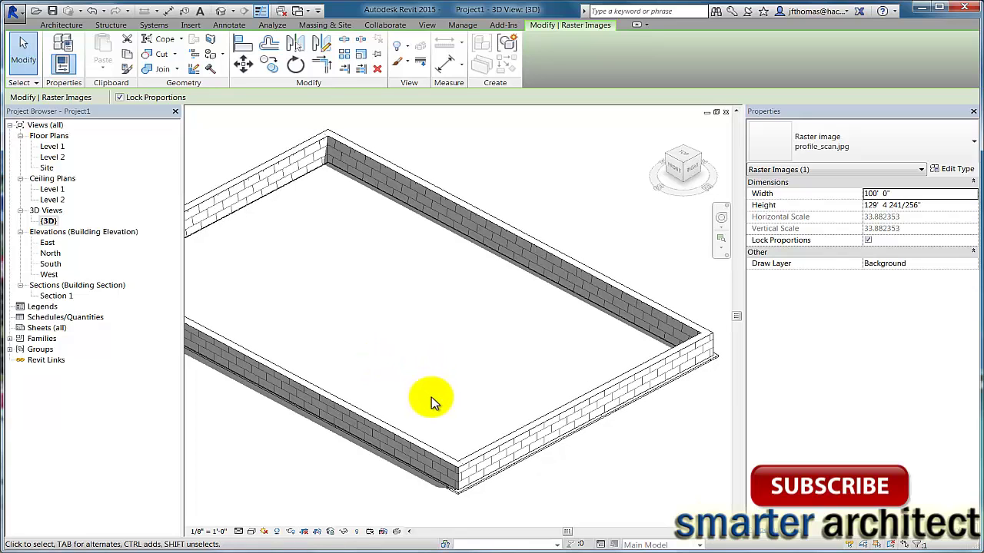
pyautogui.keyDown('shift'); pyautogui.moveTo(451, 391); pyautogui.dragTo(483, 258, button='middle'); pyautogui.keyUp('shift')
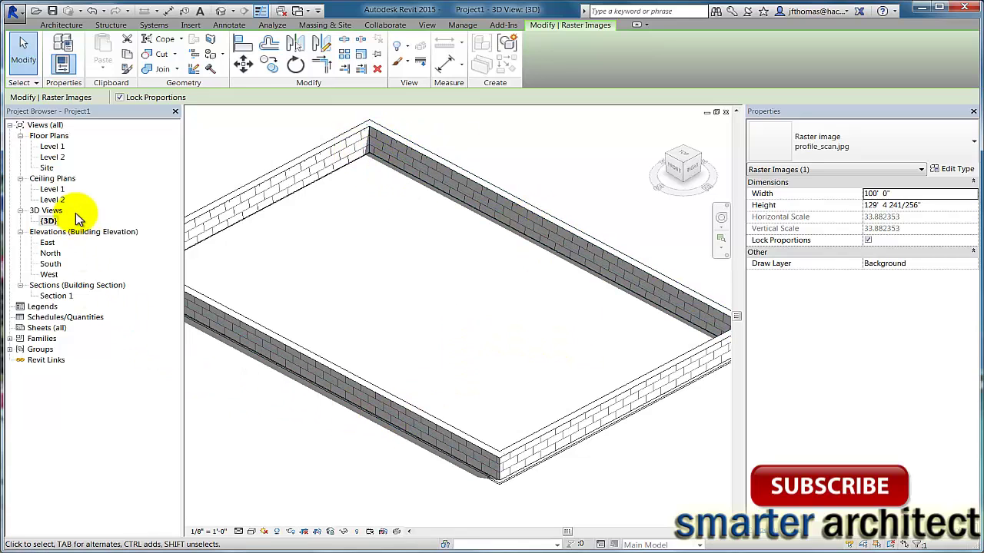
pyautogui.doubleClick(56, 296)
pyautogui.scroll(3, 466, 303)
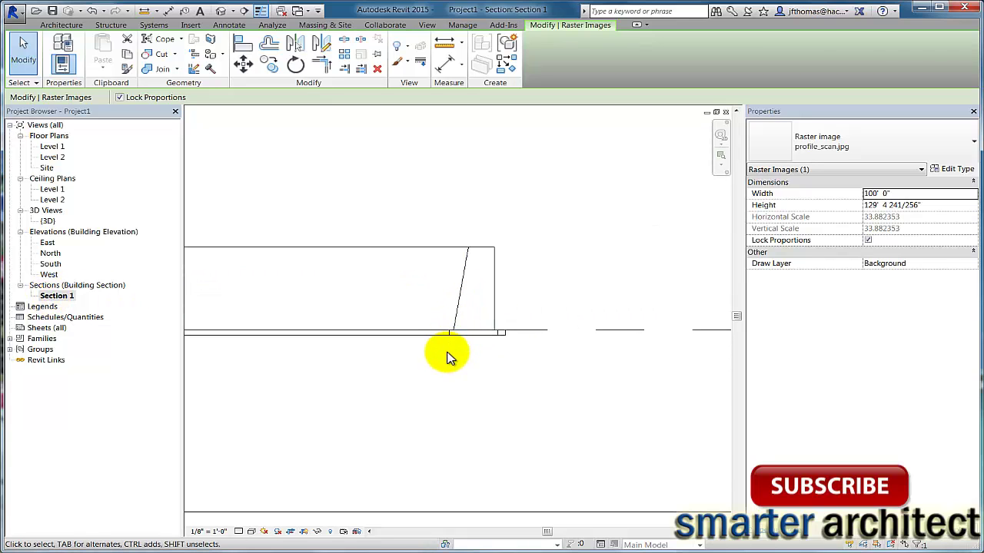
pyautogui.press('Escape')
pyautogui.scroll(-4, 499, 359)
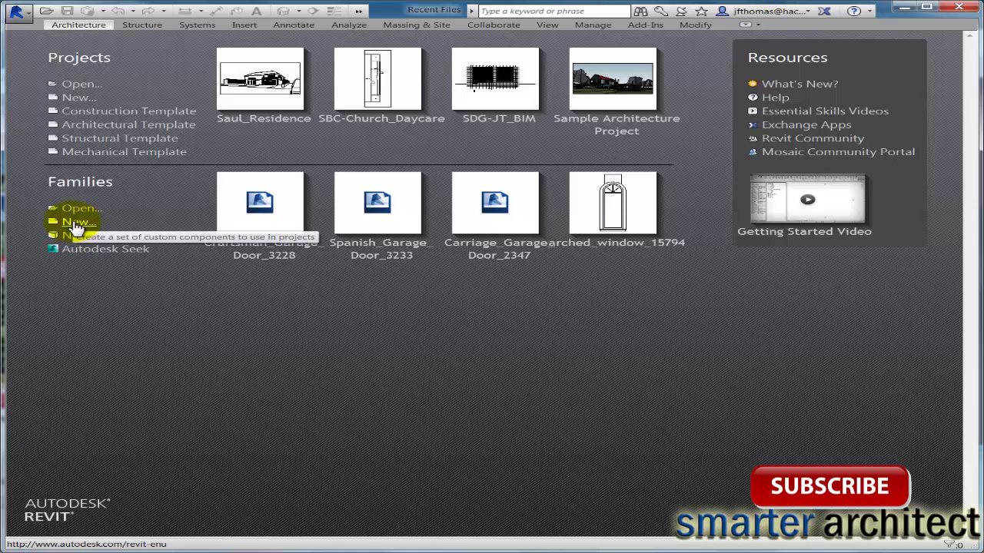
# Step: Create a new family from the Profile-Hosted template
pyautogui.click(77, 222)
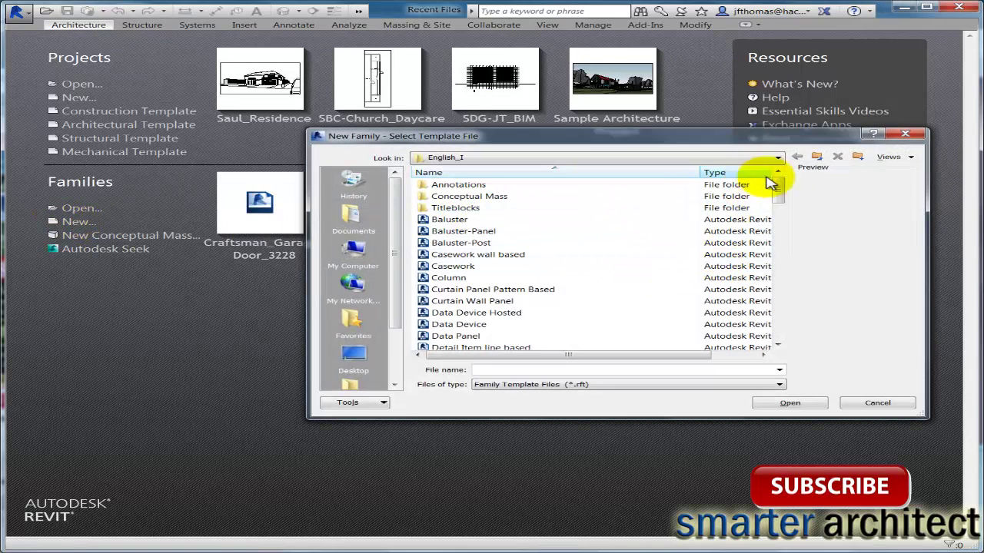
pyautogui.moveTo(779, 192); pyautogui.dragTo(783, 291)
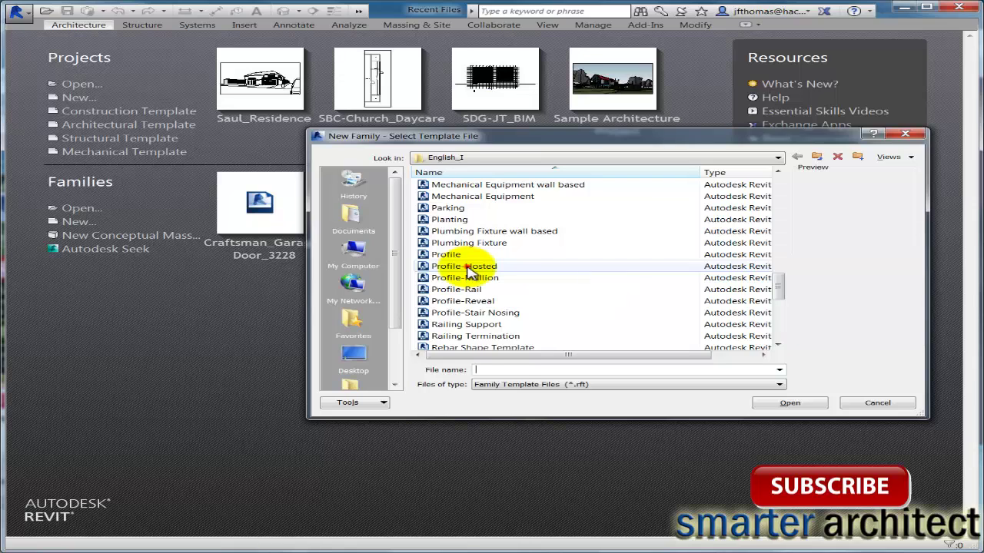
pyautogui.click(469, 268)
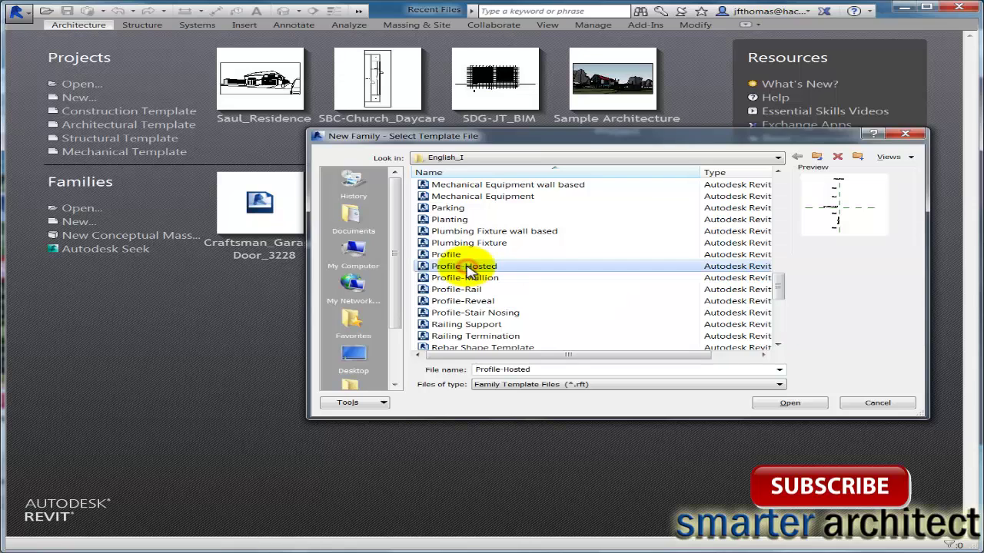
pyautogui.click(791, 404)
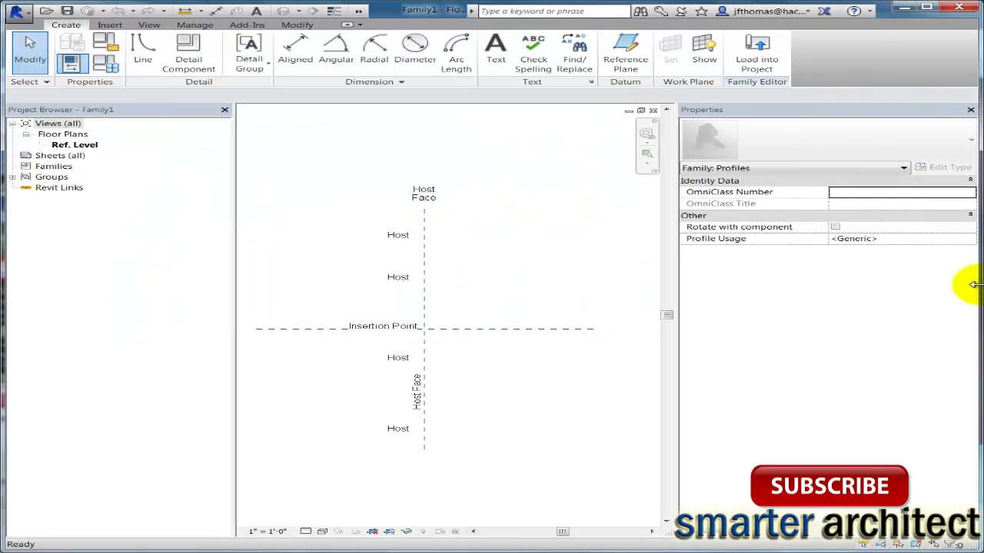
# Step: Import the profile_scan image from the Desktop and place it in the Ref. Level view, clear of the reference plane intersection
pyautogui.click(110, 25)
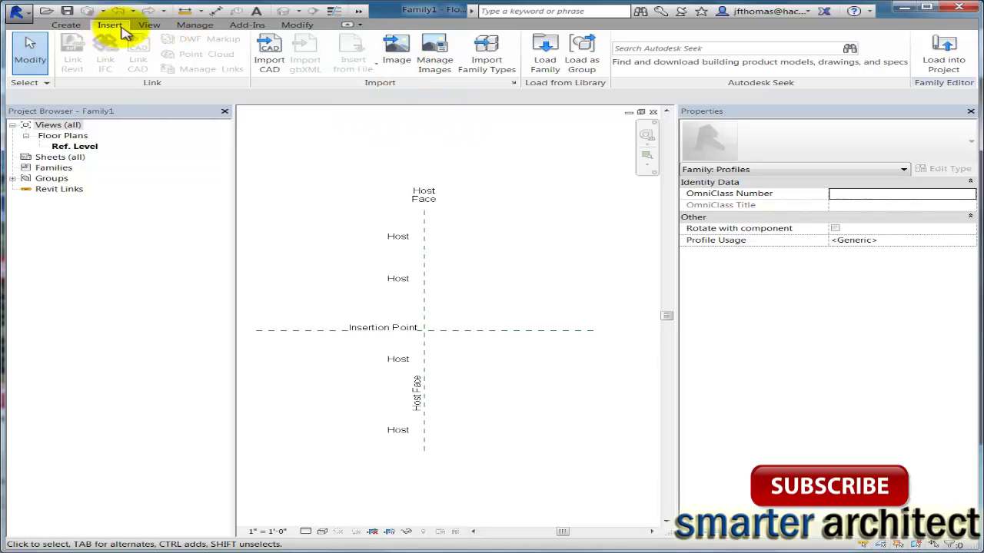
pyautogui.click(398, 61)
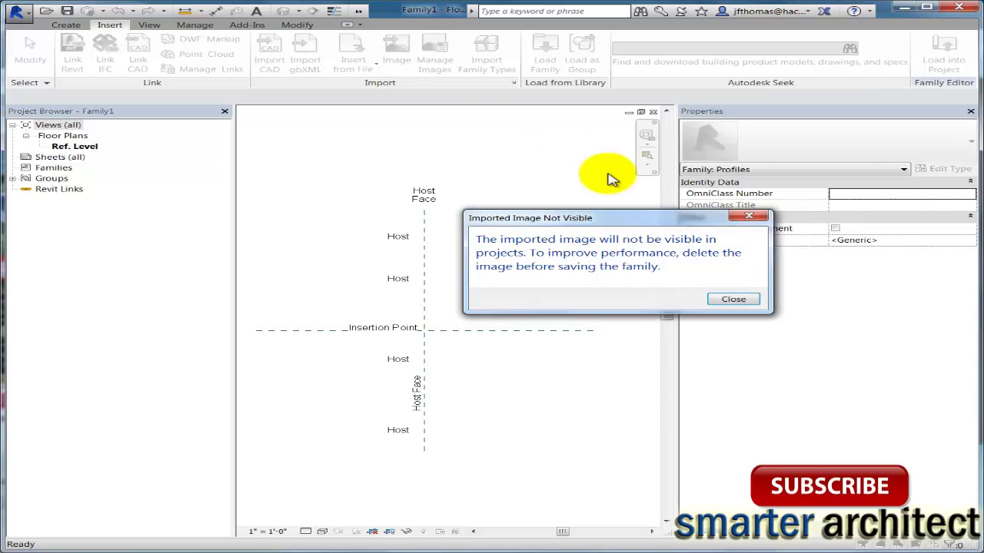
pyautogui.click(734, 300)
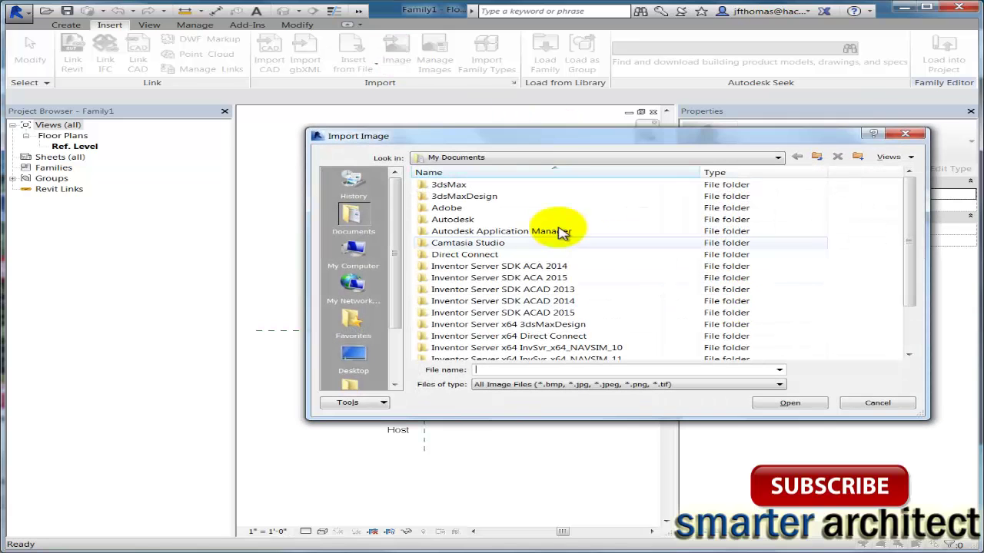
pyautogui.click(355, 357)
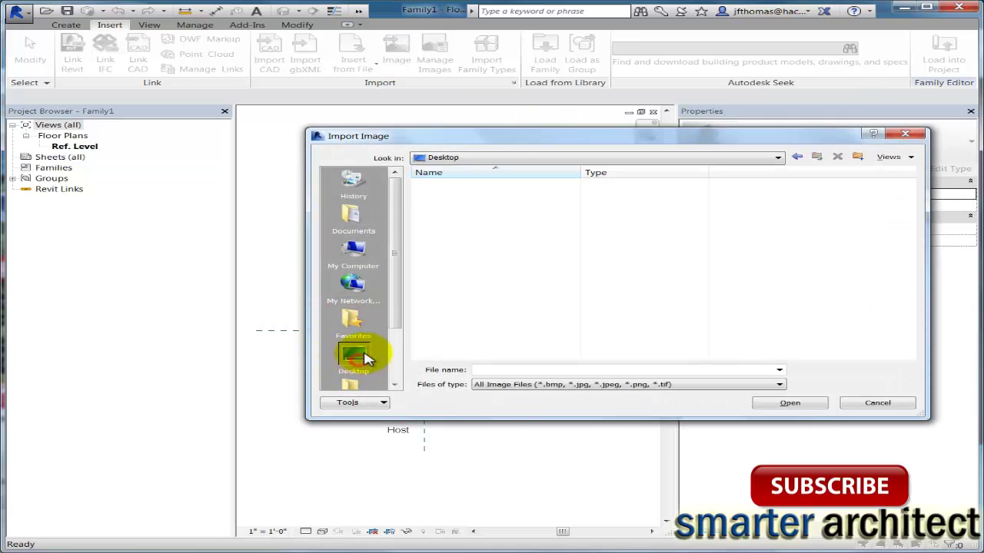
pyautogui.click(458, 313)
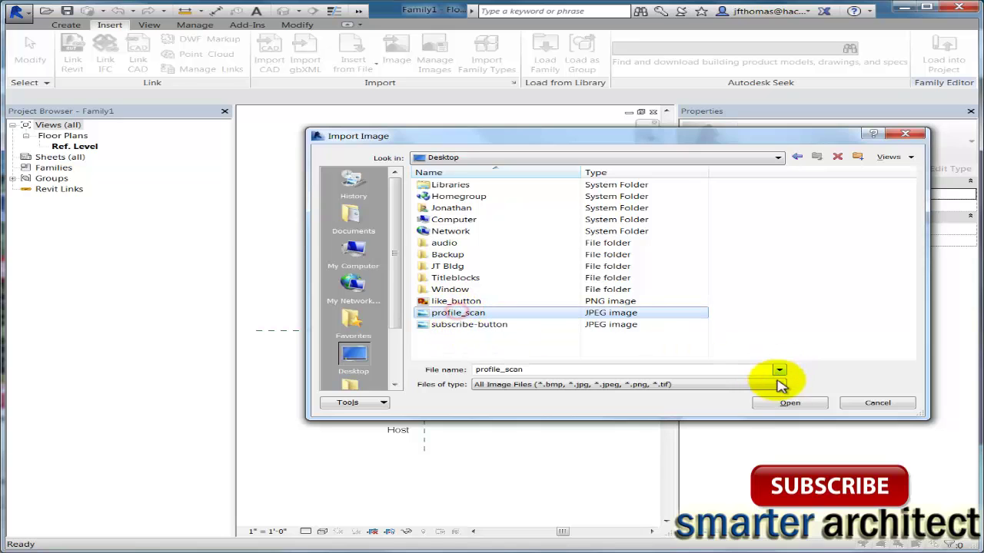
pyautogui.click(790, 404)
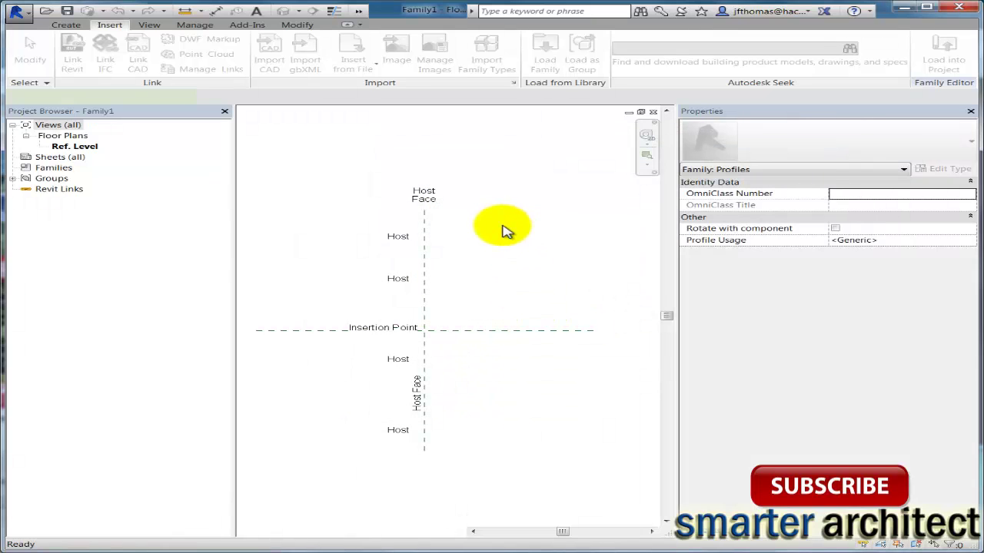
pyautogui.scroll(-5, 513, 336)
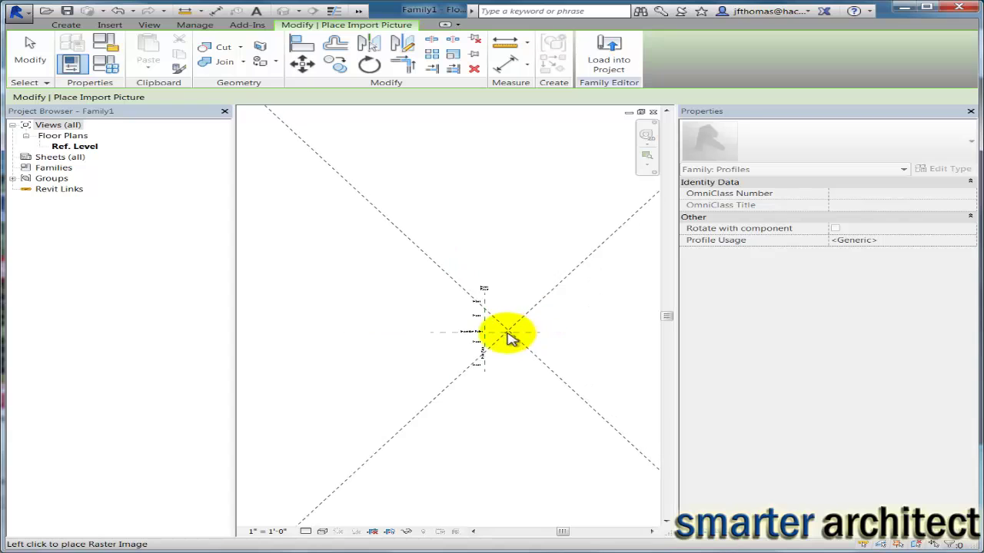
pyautogui.moveTo(511, 338); pyautogui.dragTo(408, 318, button='middle')
pyautogui.click(519, 315)
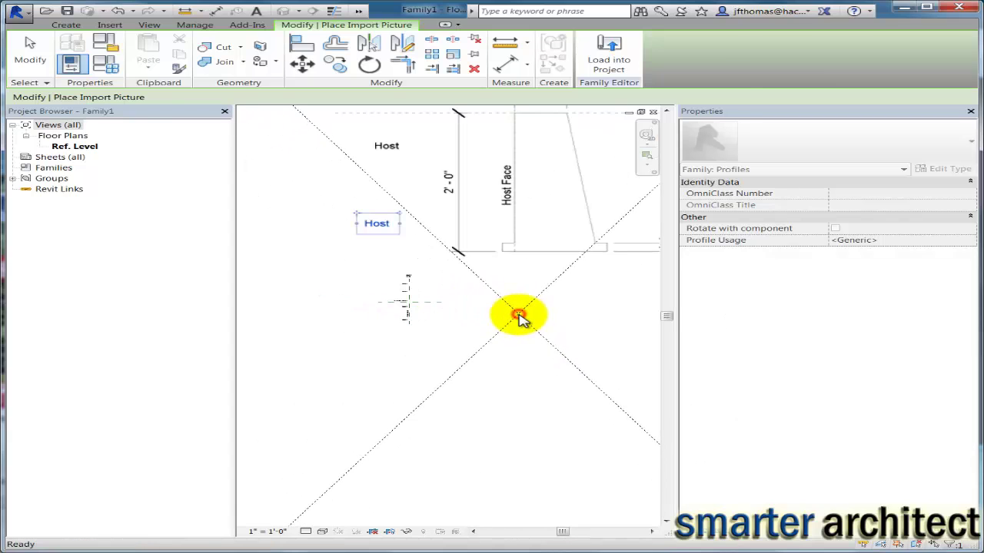
# Step: Sketch a closed triangle of profile lines from the insertion point down the host face, with a base about 3 3/4" wide
pyautogui.moveTo(518, 315); pyautogui.dragTo(310, 362, button='middle')
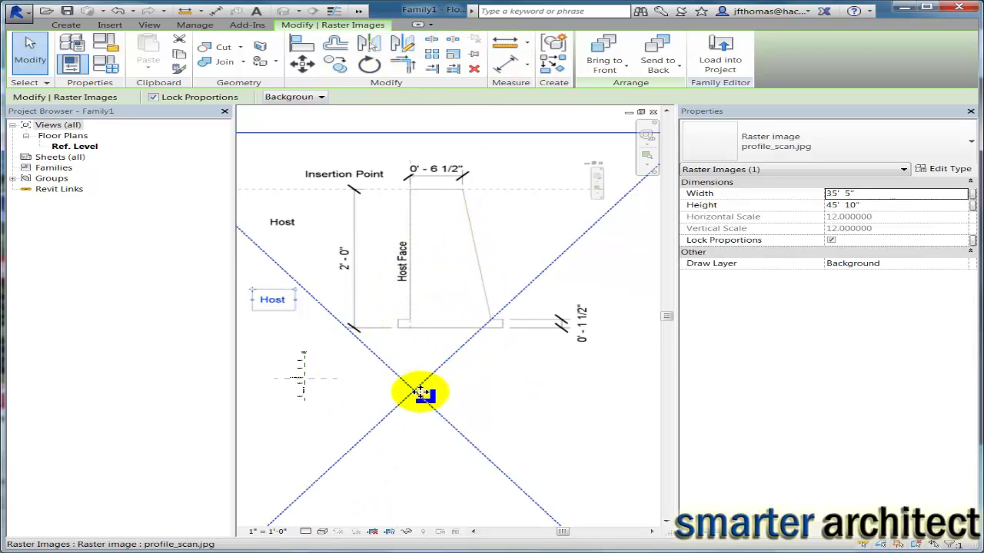
pyautogui.scroll(5, 334, 395)
pyautogui.moveTo(292, 368)
pyautogui.mouseDown(button='middle')
pyautogui.moveTo(384, 389)
pyautogui.moveTo(492, 282)
pyautogui.mouseUp(button='middle')
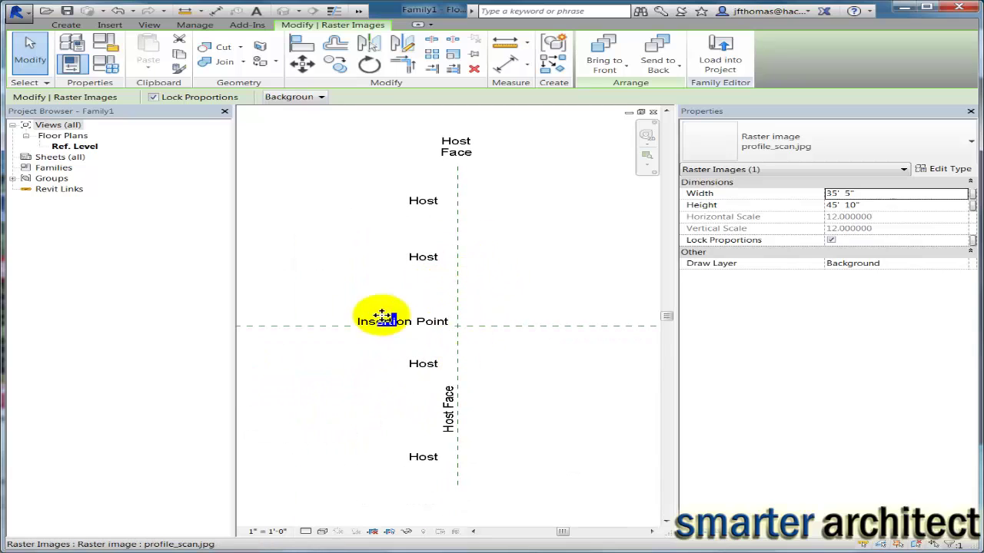
pyautogui.moveTo(513, 364); pyautogui.dragTo(481, 345)
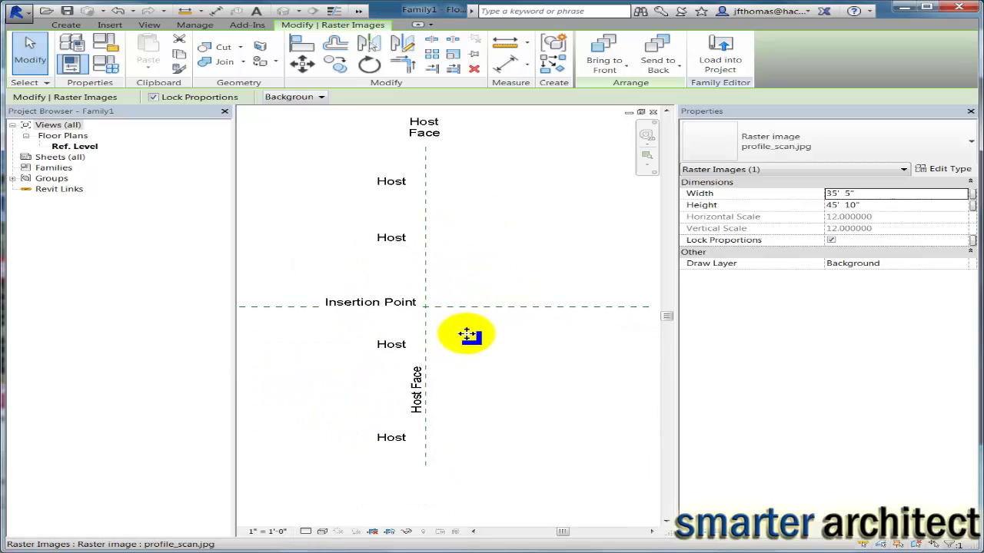
pyautogui.click(67, 25)
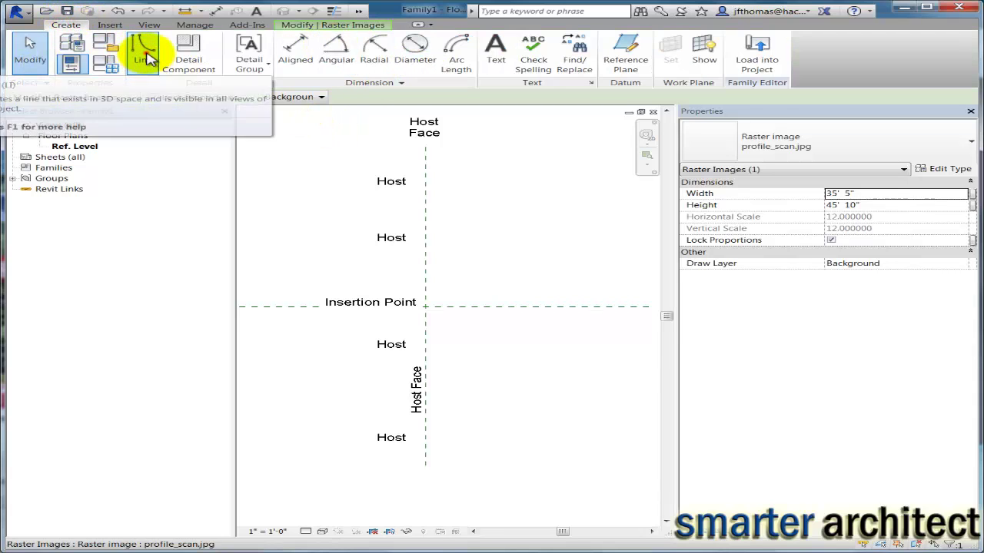
pyautogui.click(143, 61)
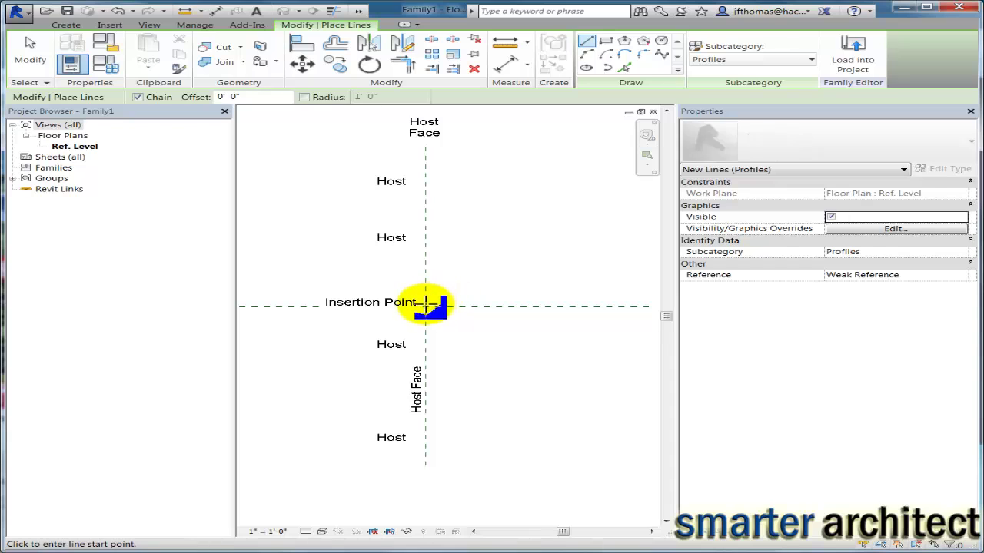
pyautogui.click(424, 307)
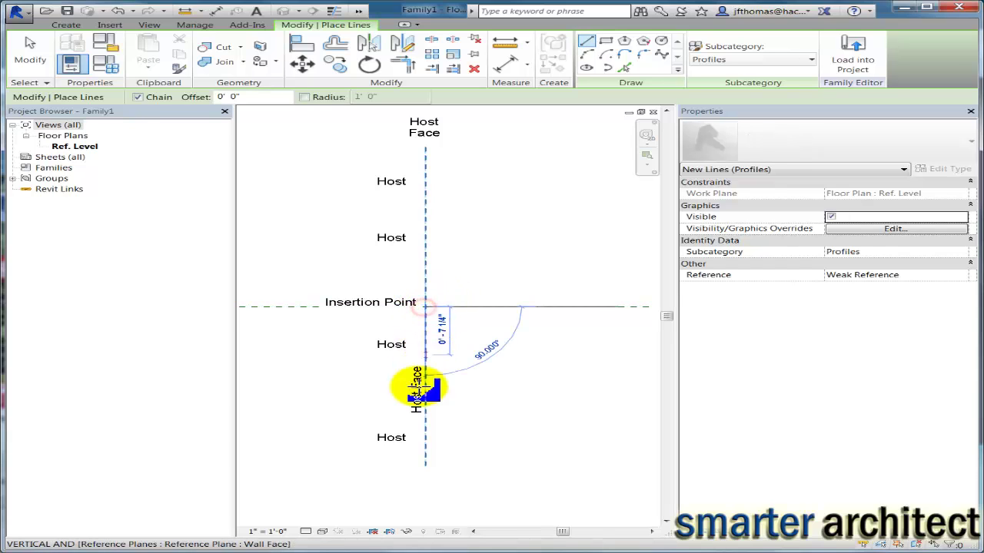
pyautogui.scroll(2, 424, 443)
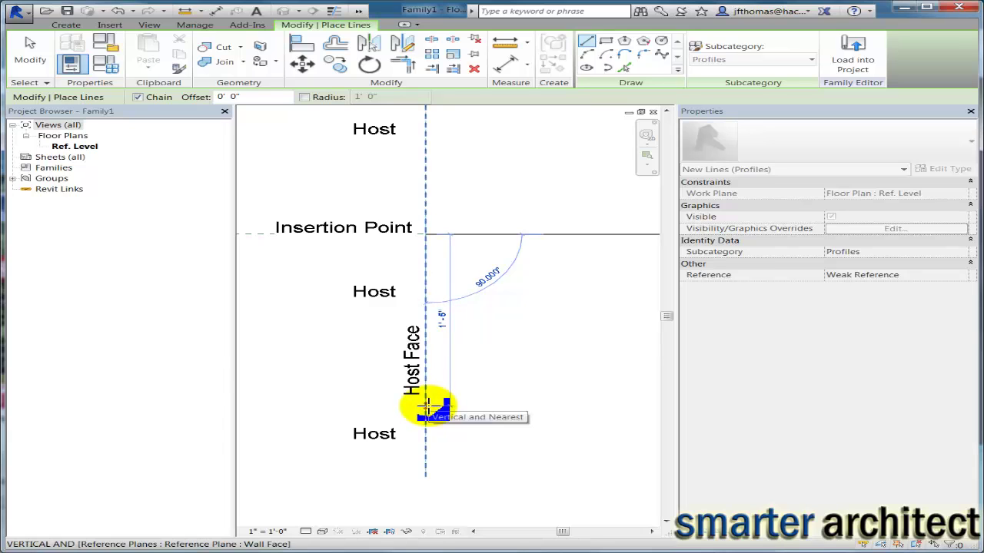
pyautogui.click(427, 406)
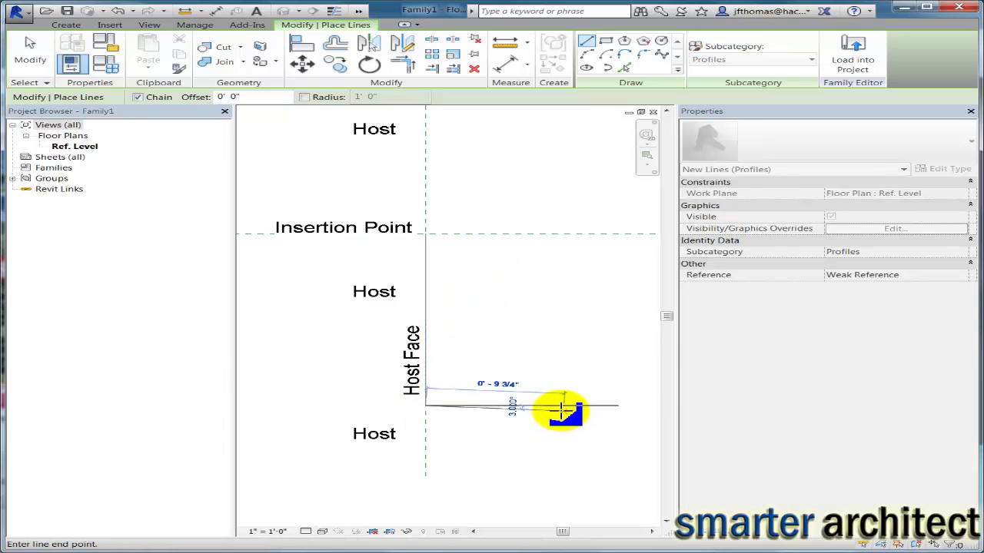
pyautogui.scroll(2, 479, 406)
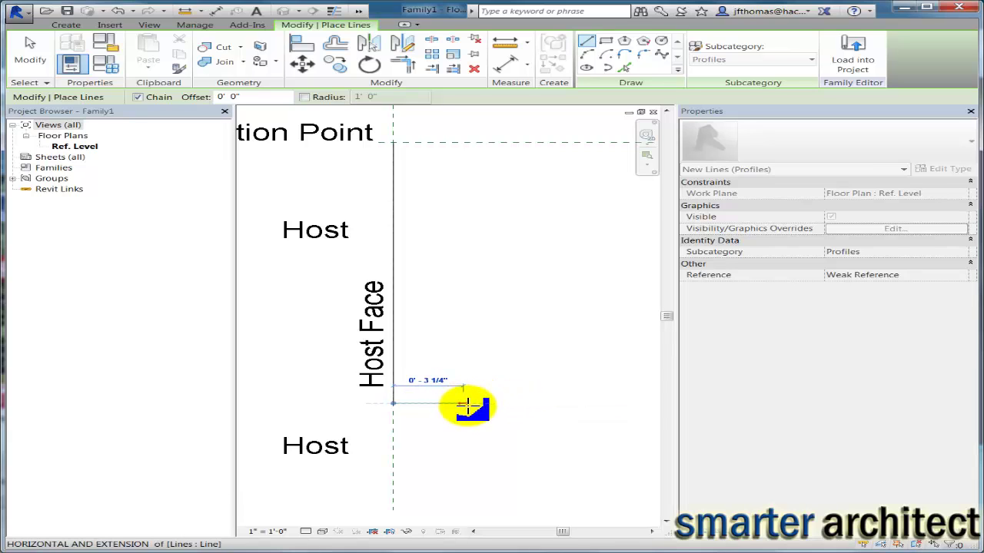
pyautogui.click(473, 405)
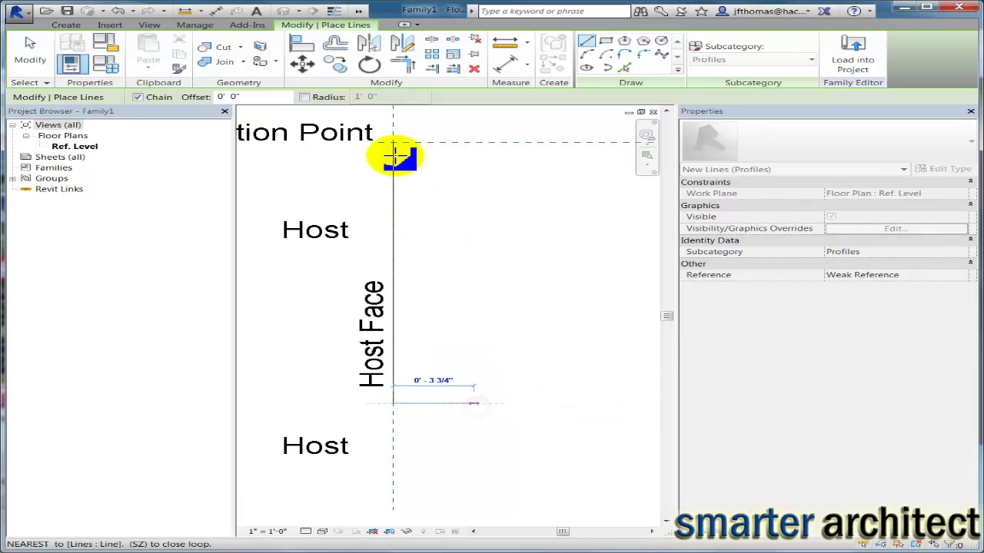
pyautogui.click(393, 142)
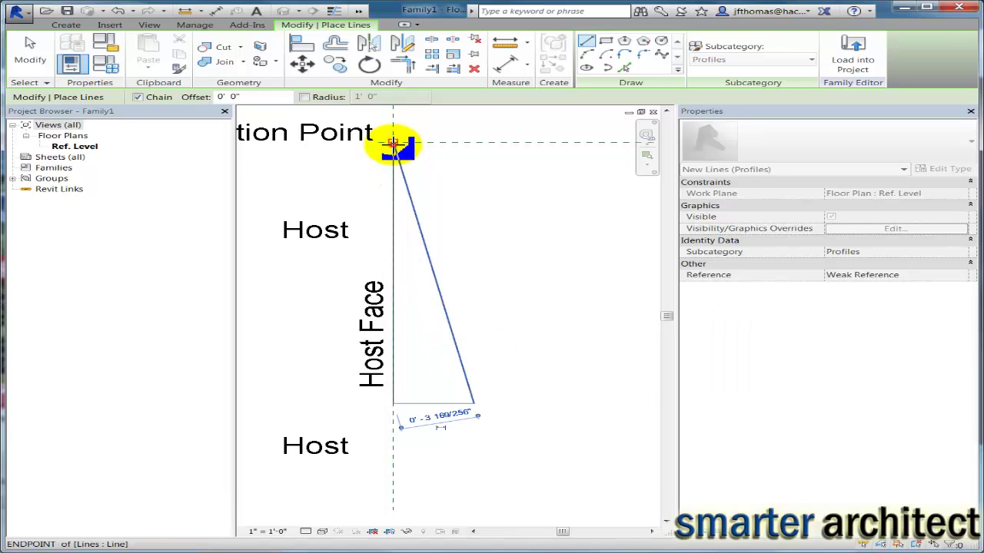
pyautogui.press('Escape')
pyautogui.press('Escape')
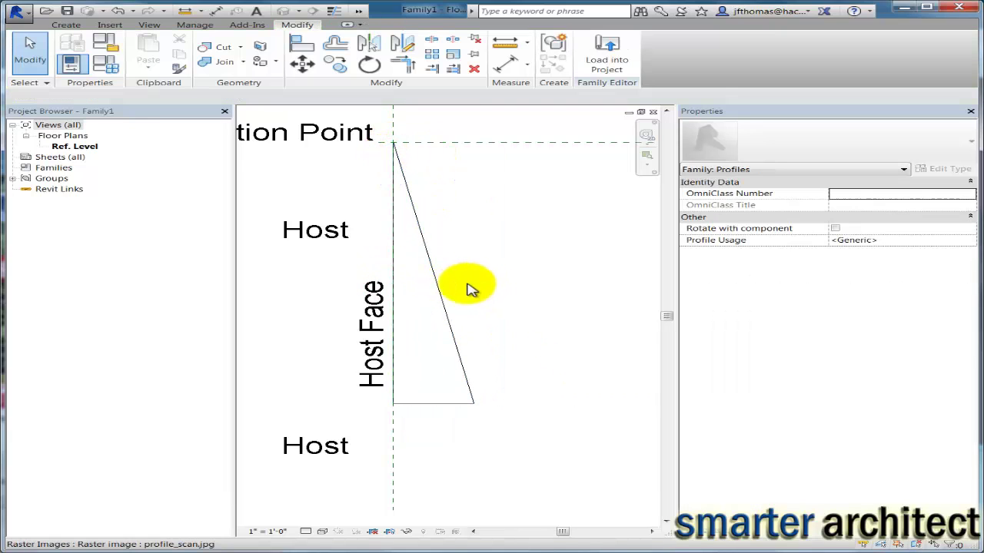
pyautogui.scroll(-1, 467, 285)
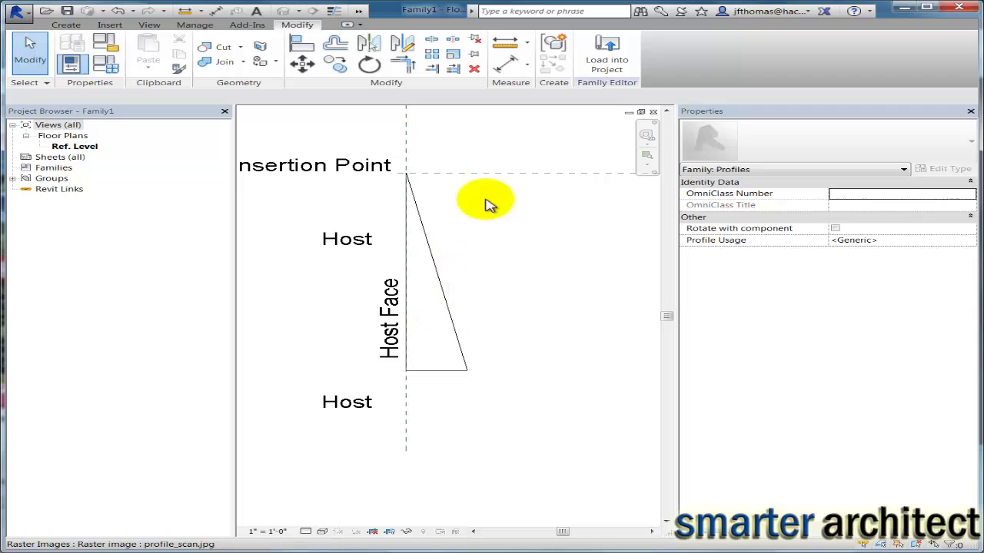
pyautogui.scroll(2, 430, 372)
pyautogui.scroll(-1, 448, 378)
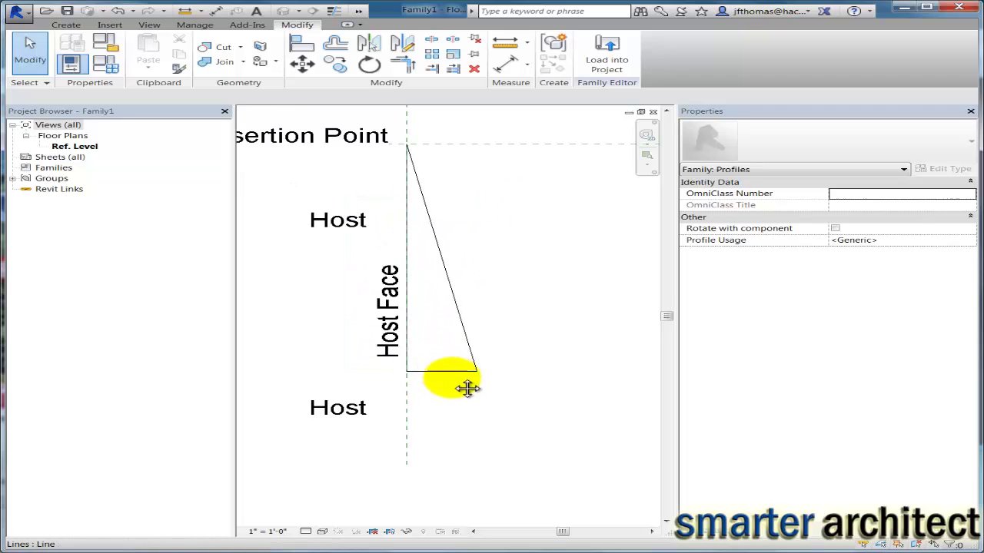
pyautogui.moveTo(466, 386); pyautogui.dragTo(497, 391, button='middle')
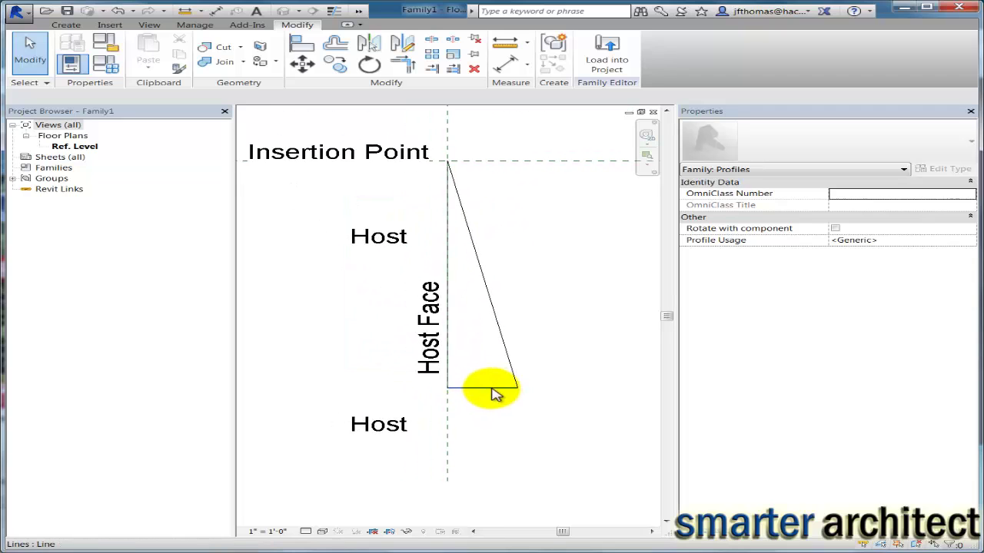
pyautogui.click(528, 69)
pyautogui.click(468, 87)
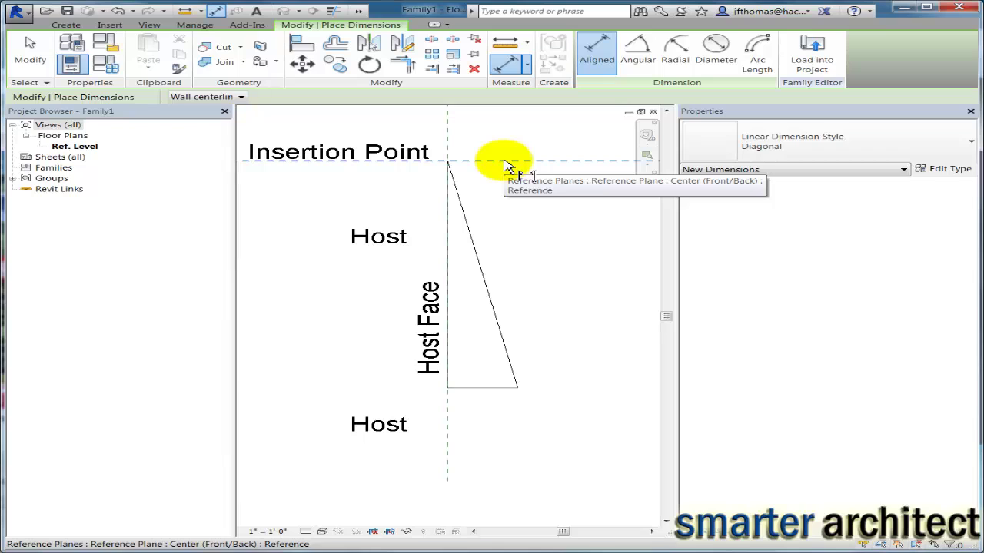
pyautogui.click(505, 165)
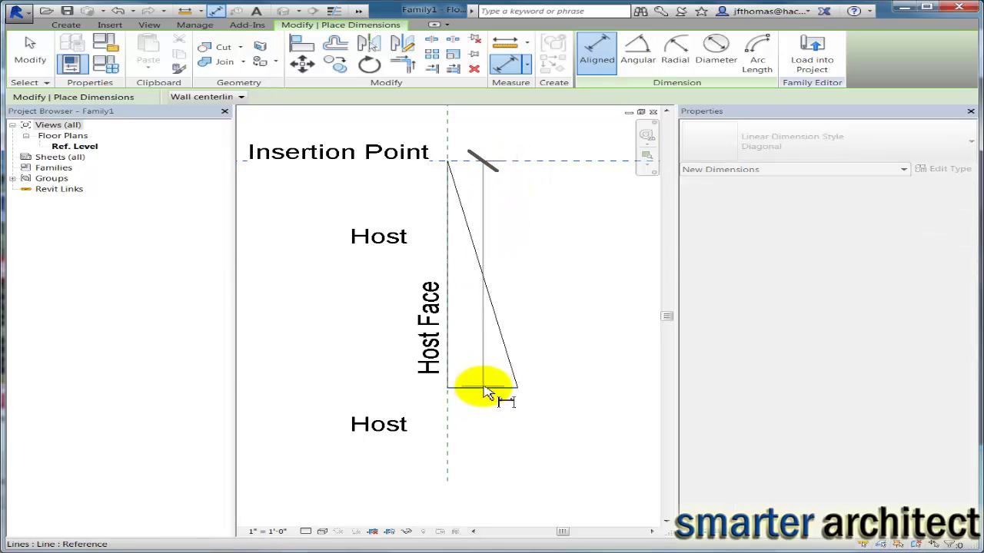
pyautogui.scroll(-1, 484, 394)
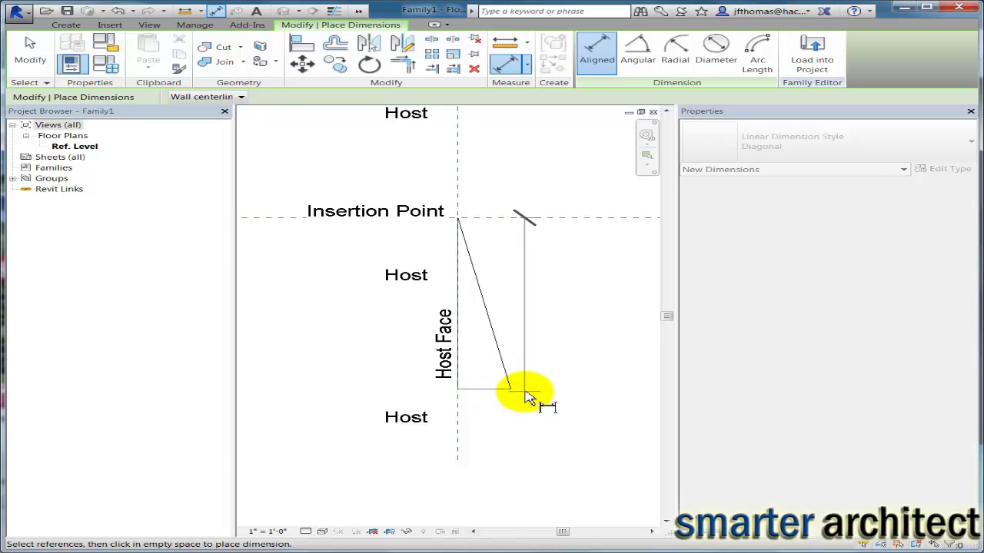
pyautogui.scroll(1, 522, 397)
pyautogui.press('Escape')
# Step: Draw a horizontal reference plane across the triangle's base, about 1' 4 11/16" below the insertion point plane
pyautogui.moveTo(523, 395); pyautogui.dragTo(499, 248, button='middle')
pyautogui.click(68, 25)
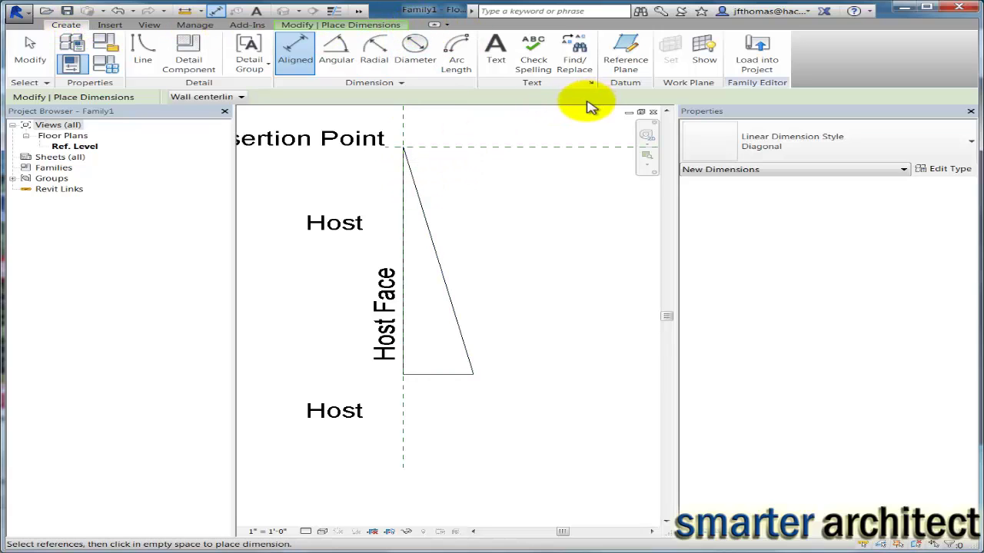
pyautogui.click(625, 63)
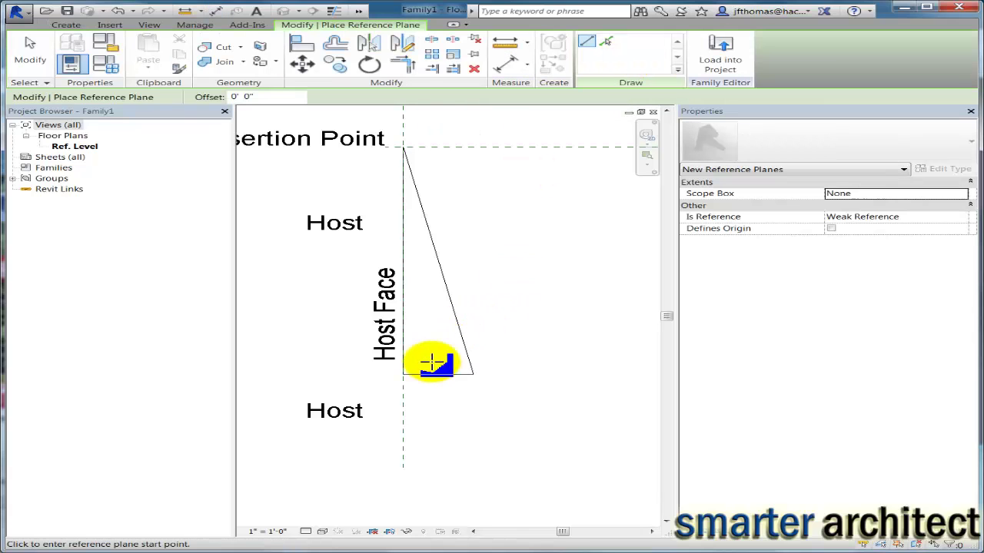
pyautogui.click(327, 371)
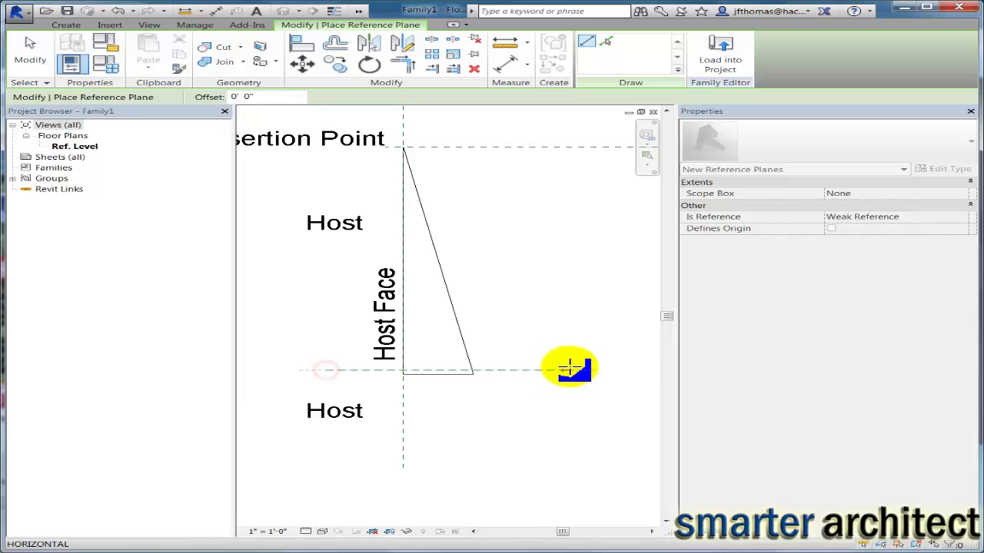
pyautogui.scroll(-3, 542, 354)
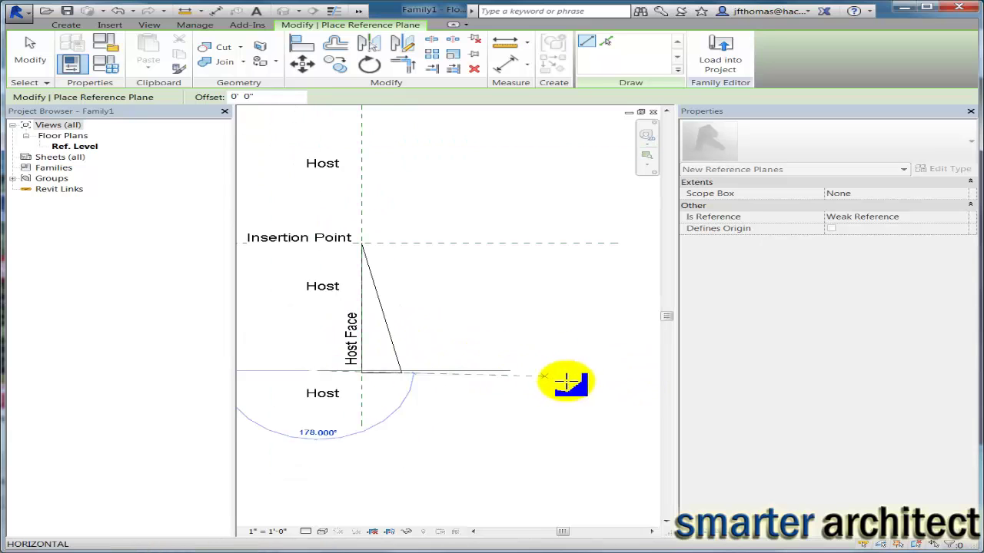
pyautogui.click(620, 370)
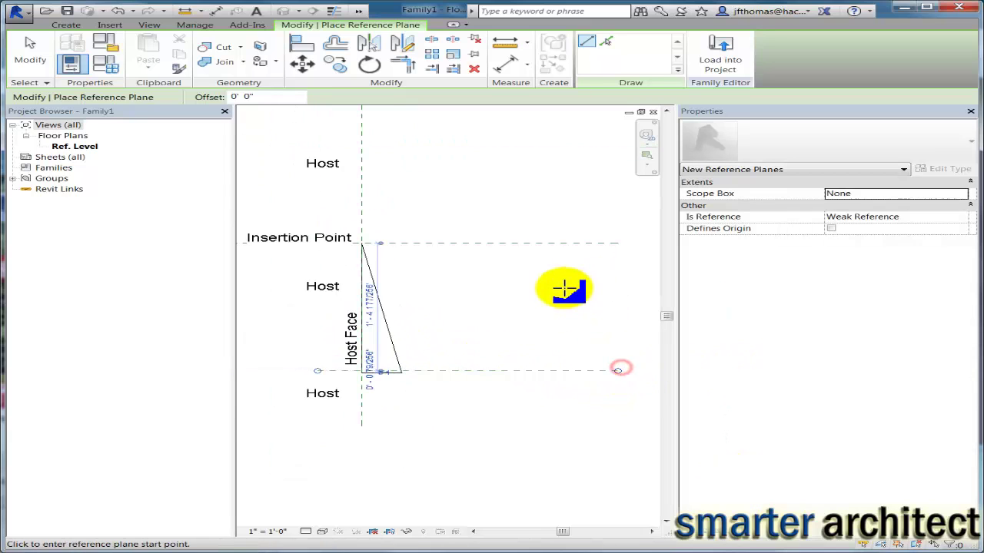
pyautogui.press('Escape')
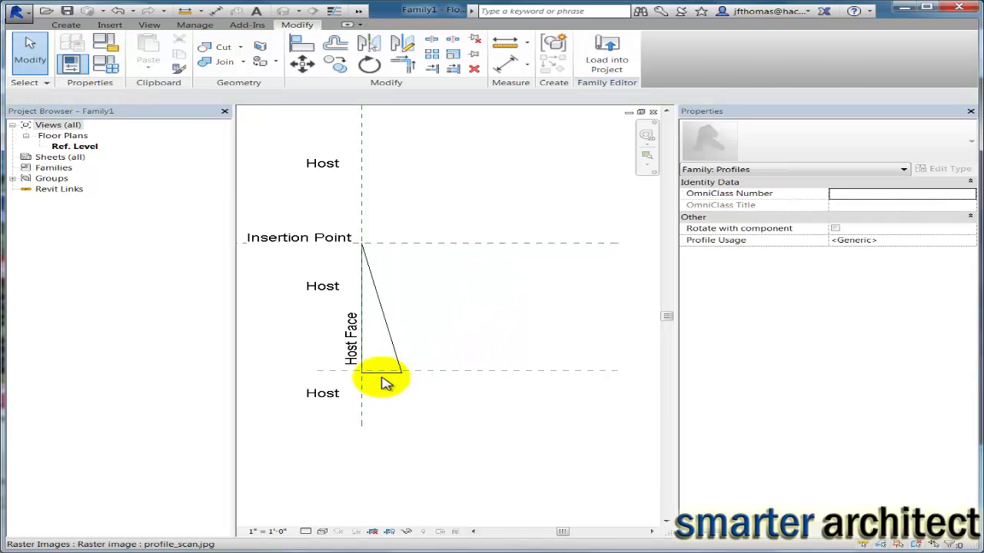
# Step: Add an aligned dimension between the insertion point reference plane and the new lower reference plane, clear of the triangle
pyautogui.scroll(1, 384, 377)
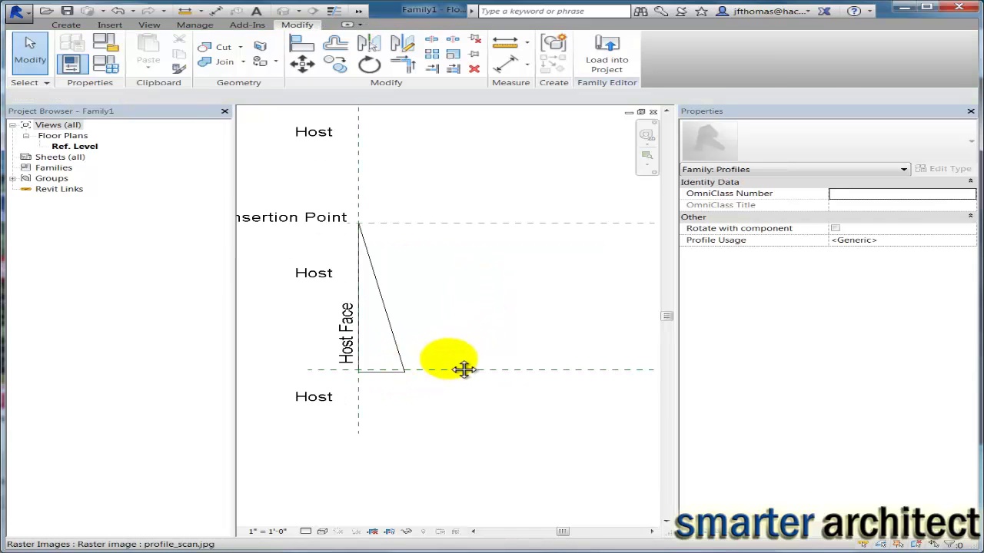
pyautogui.click(66, 24)
pyautogui.click(294, 46)
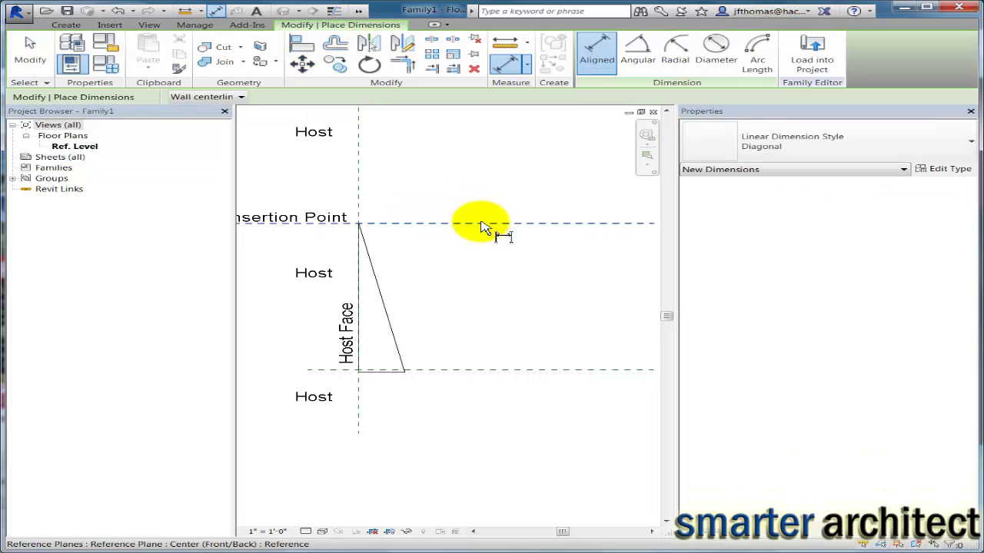
pyautogui.click(482, 224)
pyautogui.click(487, 372)
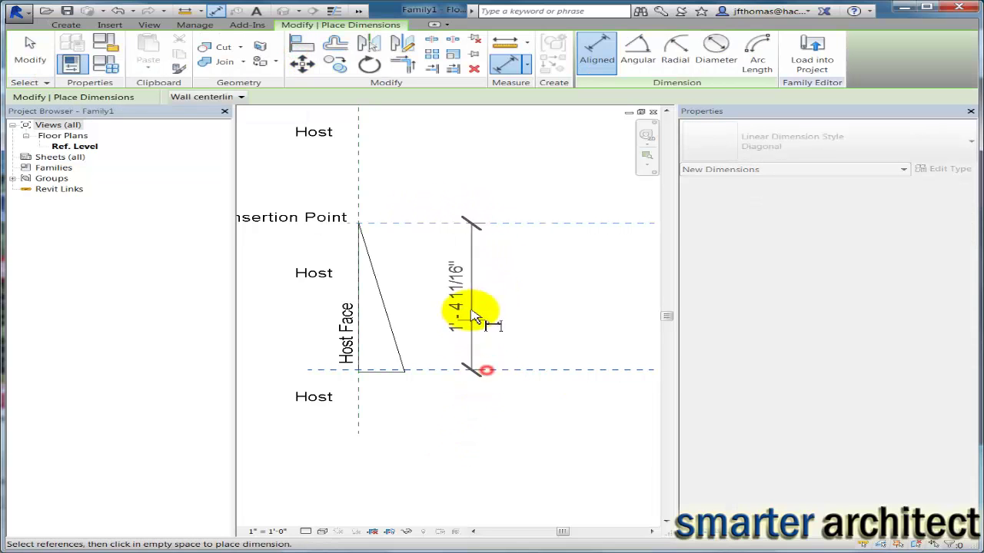
pyautogui.moveTo(471, 307); pyautogui.dragTo(352, 286, button='middle')
pyautogui.scroll(-2, 351, 286)
pyautogui.click(432, 294)
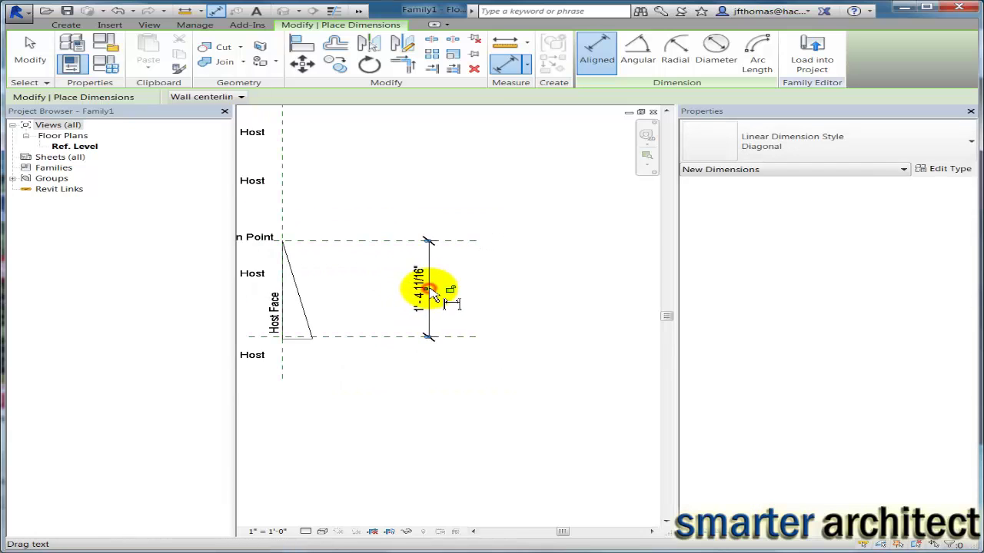
pyautogui.scroll(3, 450, 274)
pyautogui.scroll(-2, 487, 248)
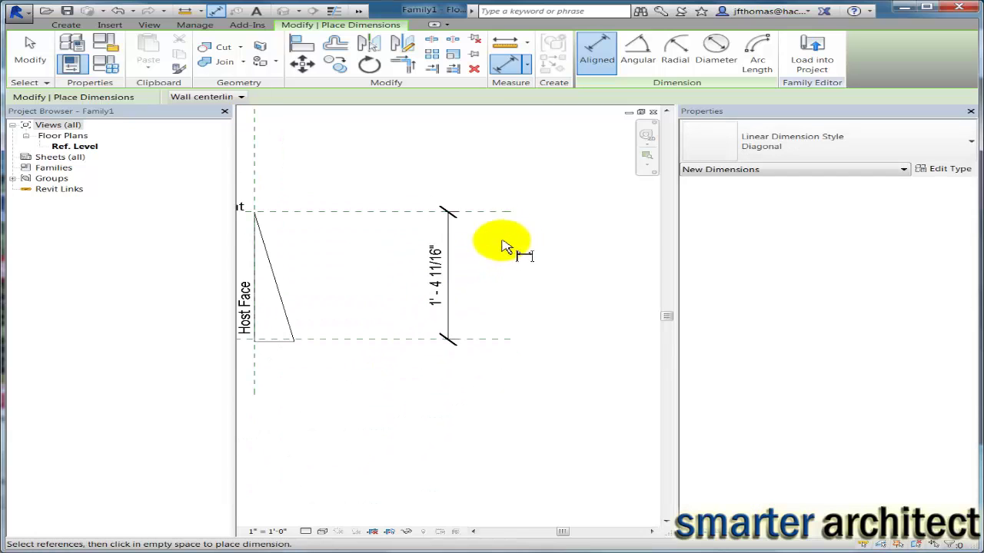
pyautogui.press('Escape')
# Step: Label the vertical dimension with a new family parameter named Length, grouped under Dimensions
pyautogui.click(449, 231)
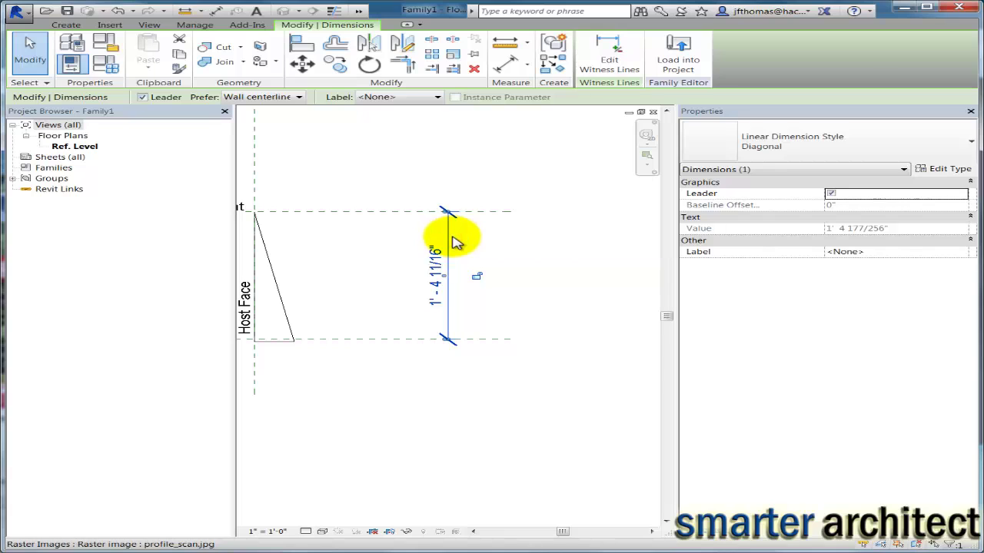
pyautogui.click(435, 97)
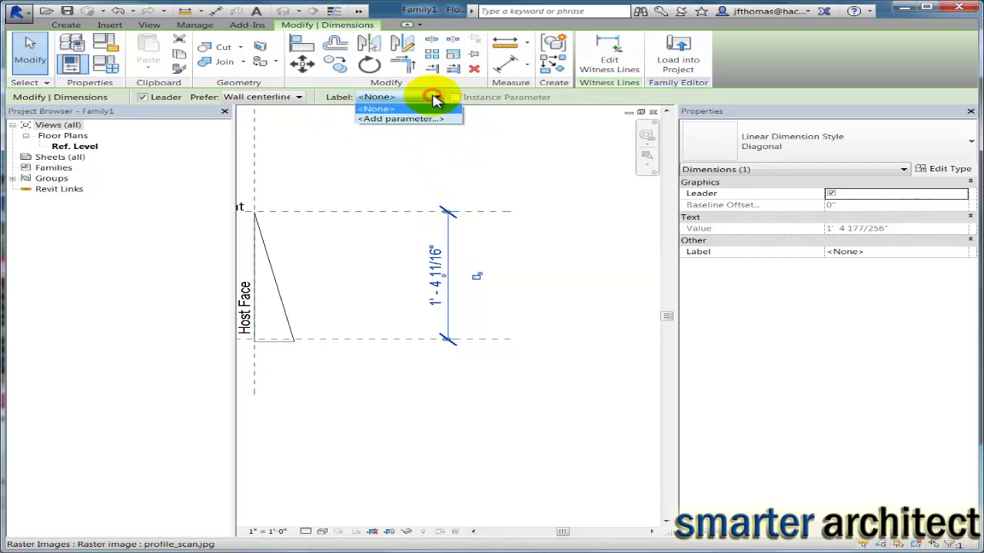
pyautogui.click(421, 117)
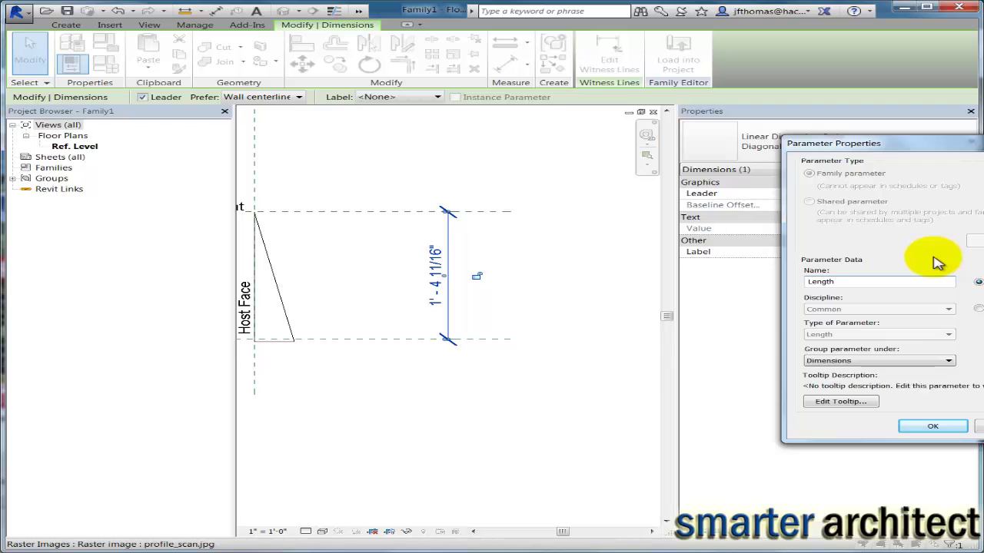
pyautogui.click(933, 426)
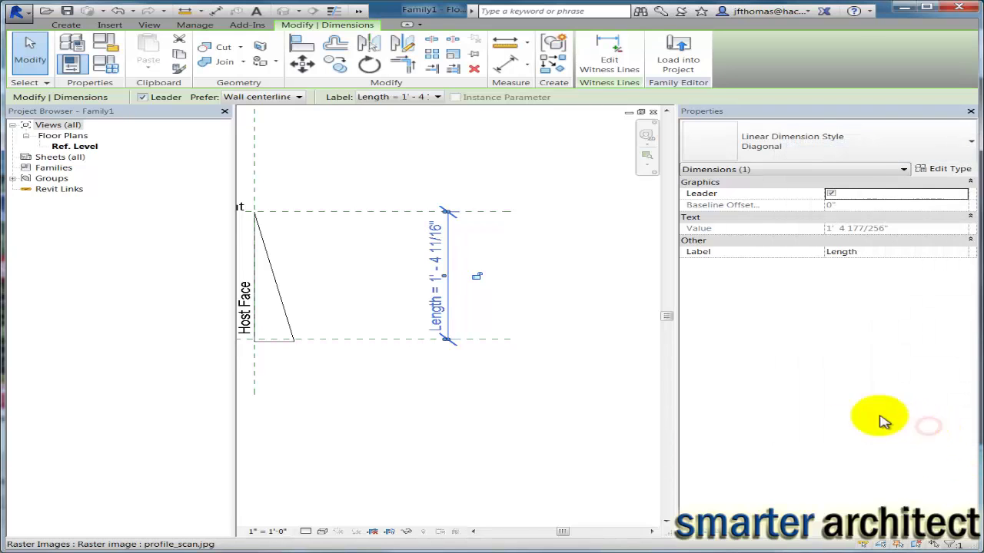
pyautogui.click(523, 409)
# Step: Move the triangle's base line onto the lower reference plane and lock it to that plane
pyautogui.moveTo(406, 386); pyautogui.dragTo(527, 403, button='middle')
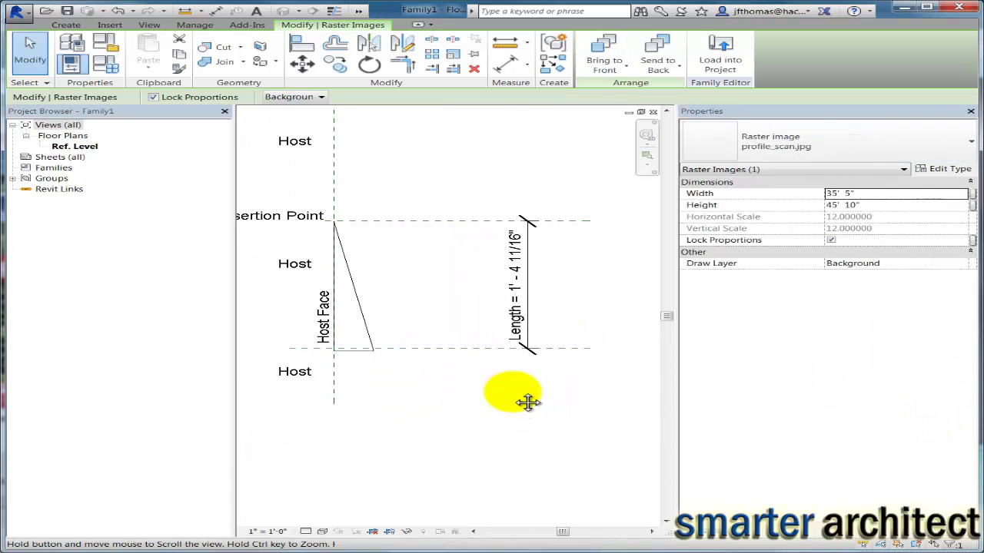
pyautogui.scroll(2, 412, 346)
pyautogui.scroll(-1, 413, 346)
pyautogui.press('Escape')
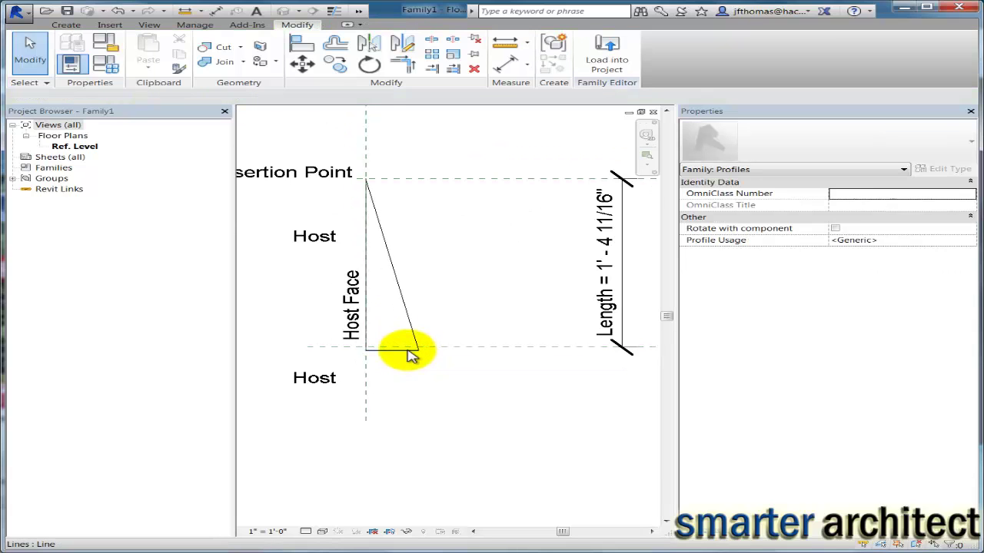
pyautogui.moveTo(406, 350)
pyautogui.mouseDown()
pyautogui.moveTo(408, 387)
pyautogui.moveTo(403, 348)
pyautogui.moveTo(421, 347)
pyautogui.mouseUp()
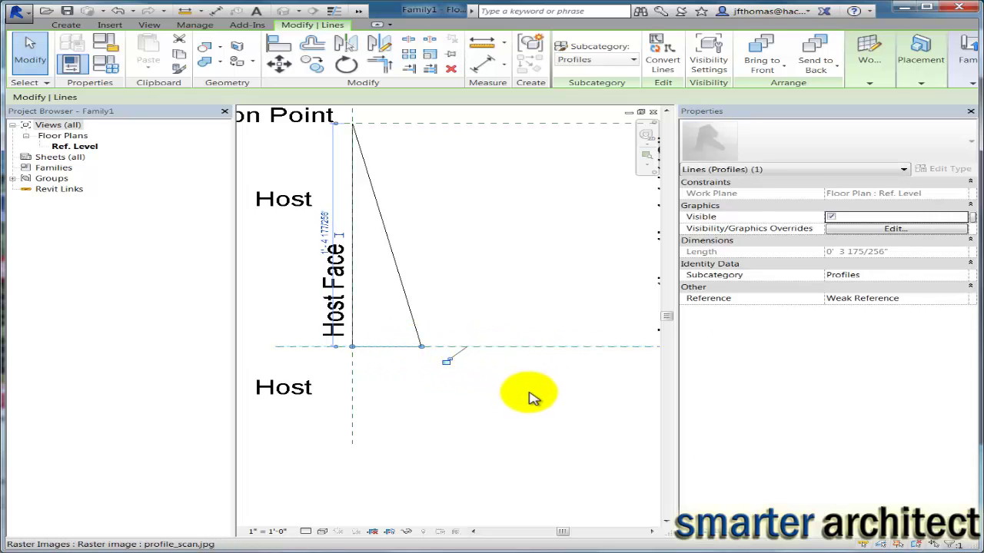
pyautogui.moveTo(527, 395); pyautogui.dragTo(483, 407, button='middle')
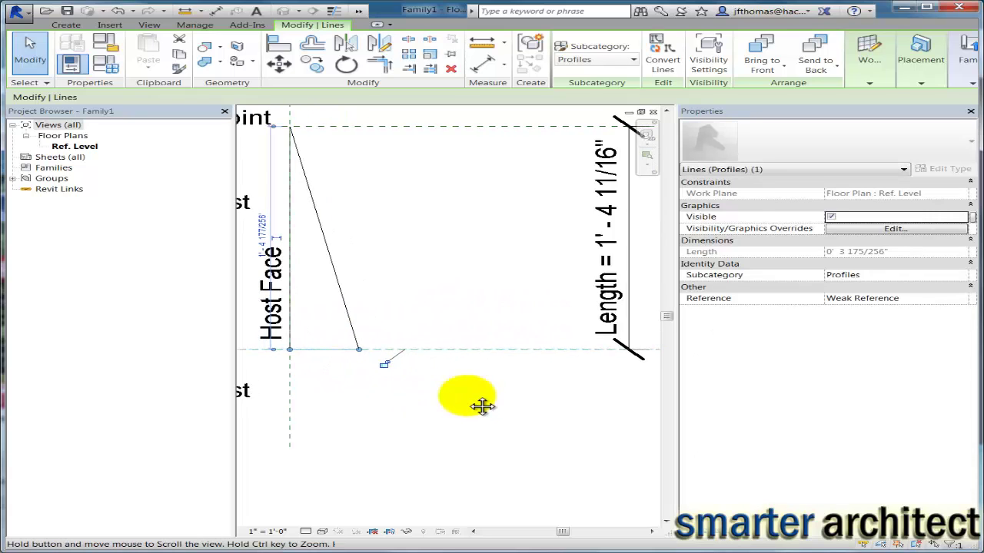
pyautogui.click(386, 370)
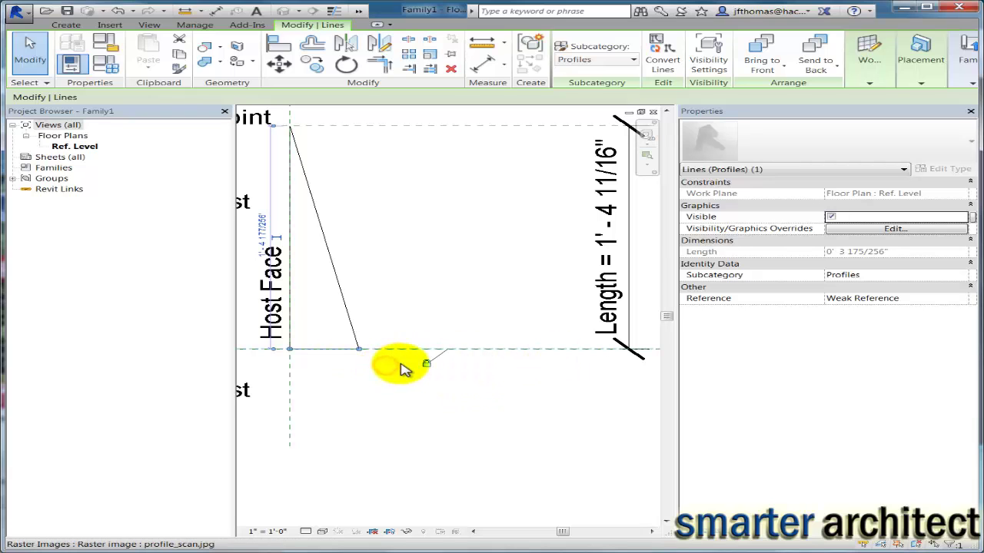
# Step: Examine the height and base thickness dimensions on the profile_scan image
pyautogui.scroll(-4, 412, 338)
pyautogui.click(411, 293)
pyautogui.moveTo(410, 293)
pyautogui.mouseDown(button='middle')
pyautogui.moveTo(458, 277)
pyautogui.moveTo(459, 288)
pyautogui.moveTo(518, 287)
pyautogui.moveTo(508, 303)
pyautogui.mouseUp(button='middle')
pyautogui.scroll(-1, 442, 271)
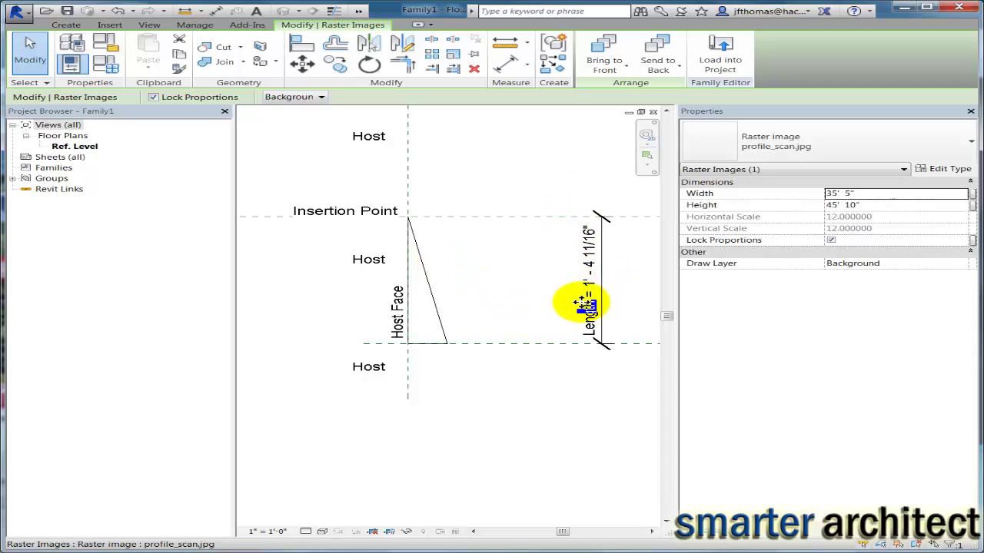
pyautogui.moveTo(497, 196); pyautogui.dragTo(443, 279, button='middle')
pyautogui.scroll(-3, 461, 171)
pyautogui.moveTo(461, 171); pyautogui.dragTo(406, 279, button='middle')
pyautogui.scroll(-5, 407, 279)
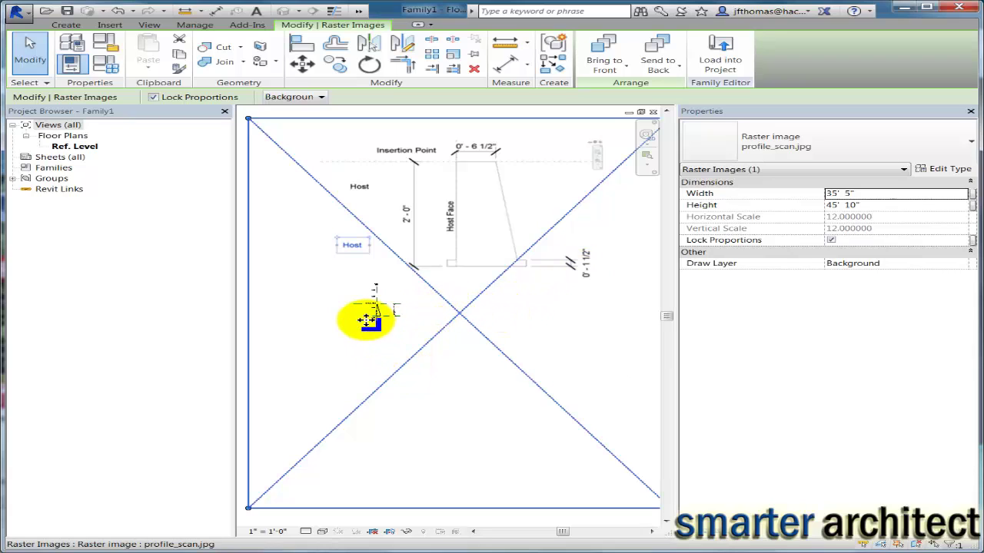
pyautogui.scroll(5, 374, 305)
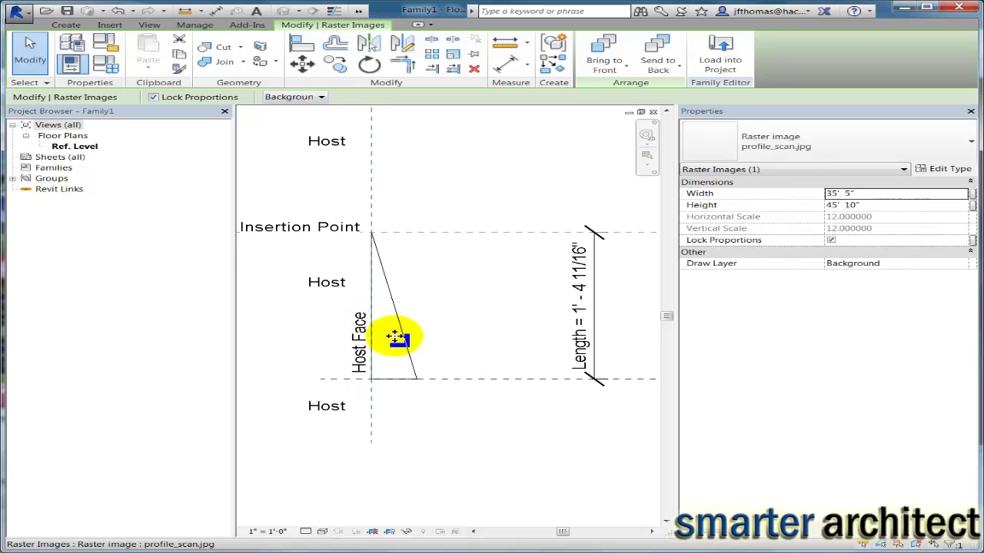
# Step: Set the Length parameter to 1' 10 1/2" in the family types and apply it
pyautogui.press('Escape')
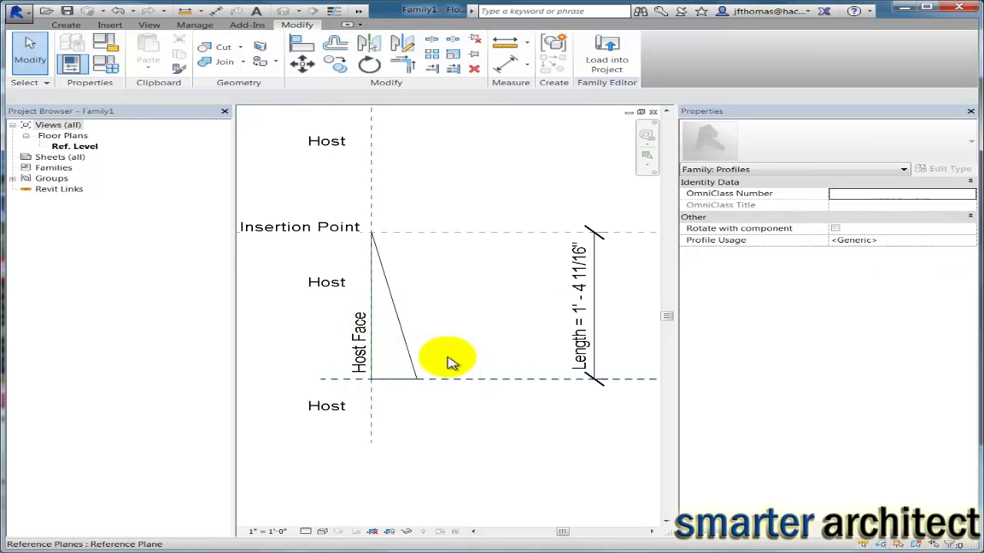
pyautogui.click(112, 69)
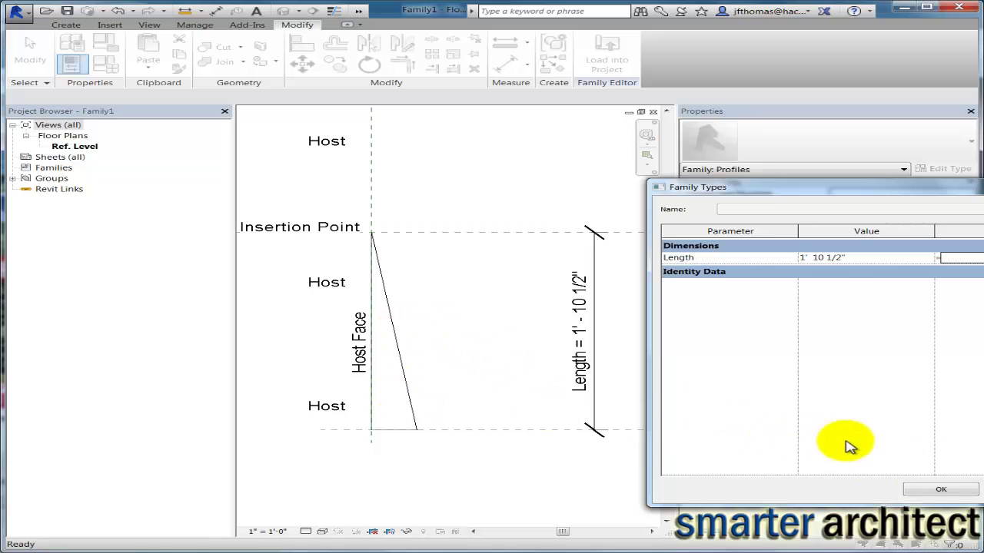
pyautogui.click(948, 491)
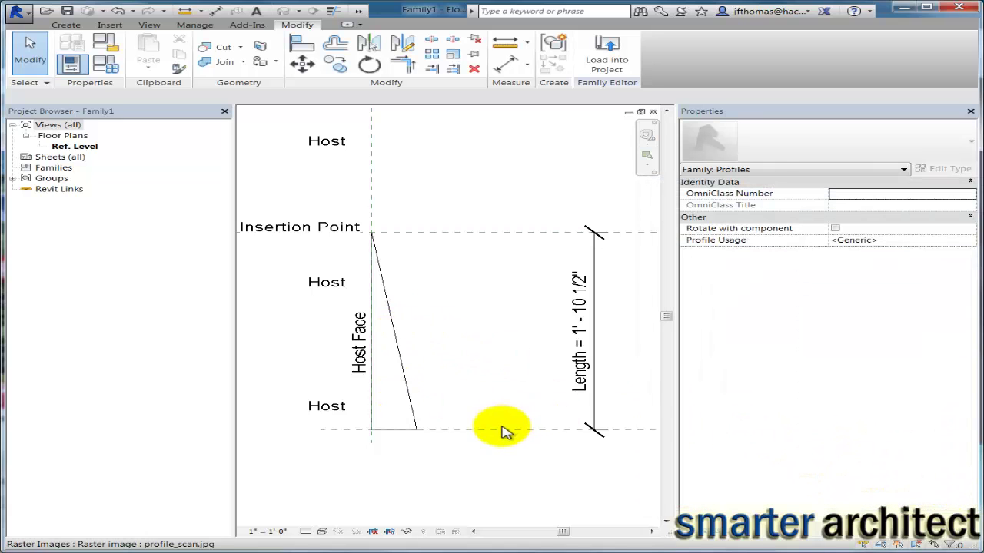
pyautogui.scroll(-2, 492, 444)
pyautogui.click(486, 452)
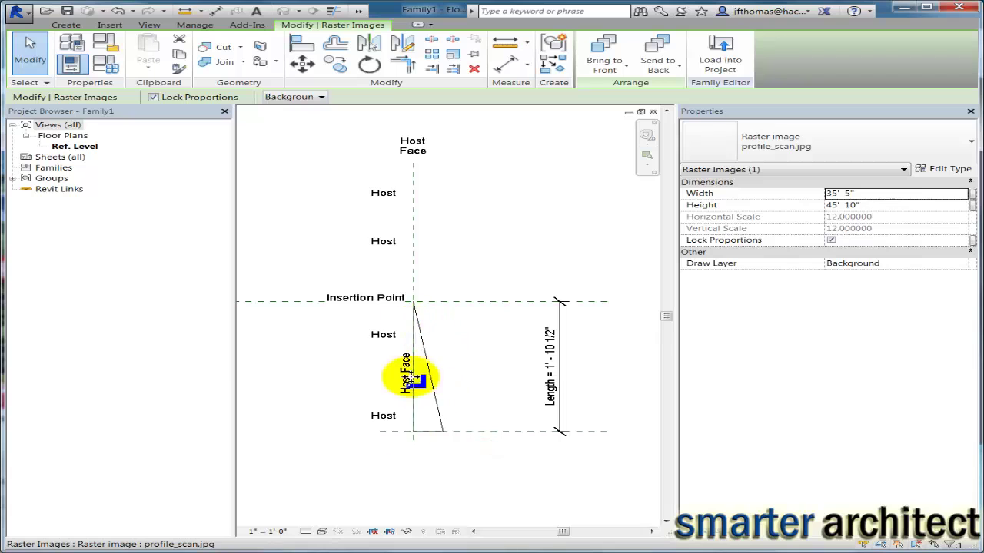
pyautogui.moveTo(472, 413)
pyautogui.mouseDown(button='middle')
pyautogui.moveTo(419, 350)
pyautogui.moveTo(411, 323)
pyautogui.moveTo(413, 345)
pyautogui.moveTo(456, 358)
pyautogui.mouseUp(button='middle')
pyautogui.moveTo(456, 357)
pyautogui.mouseDown()
pyautogui.moveTo(411, 262)
pyautogui.moveTo(415, 281)
pyautogui.moveTo(395, 253)
pyautogui.moveTo(386, 259)
pyautogui.moveTo(439, 349)
pyautogui.mouseUp()
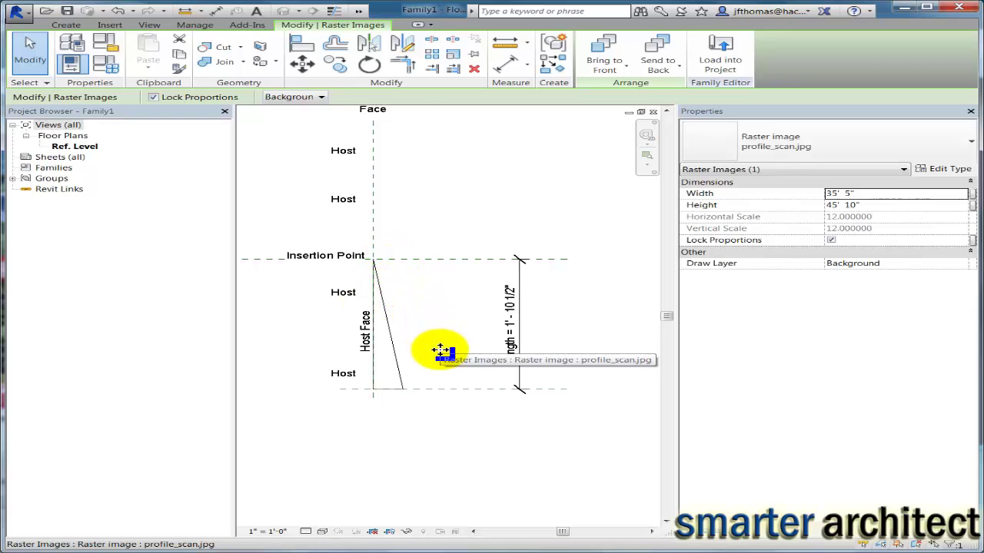
pyautogui.moveTo(446, 377)
pyautogui.mouseDown(button='middle')
pyautogui.moveTo(463, 365)
pyautogui.moveTo(438, 402)
pyautogui.moveTo(470, 403)
pyautogui.mouseUp(button='middle')
pyautogui.scroll(1, 427, 392)
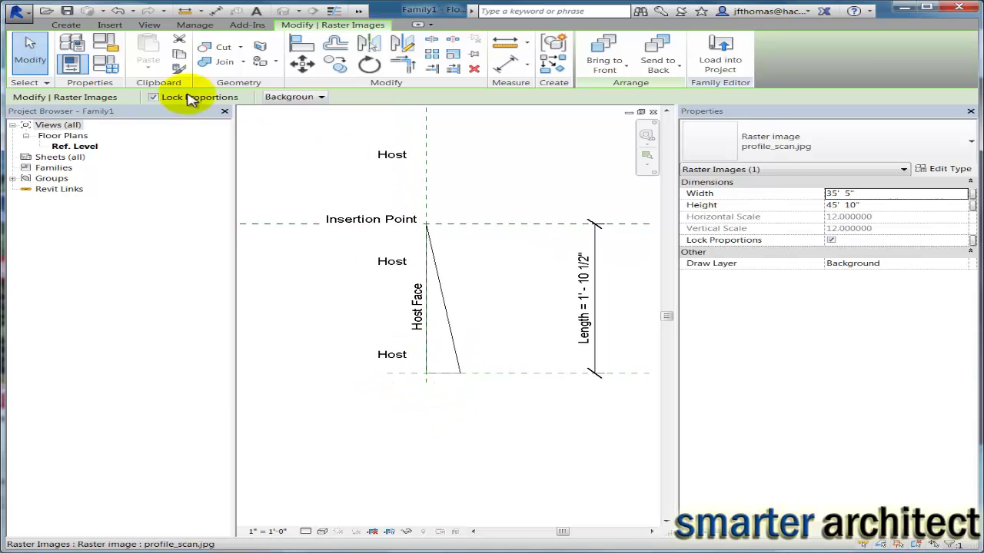
# Step: Save the family to the Desktop as wedge_profile
pyautogui.click(67, 16)
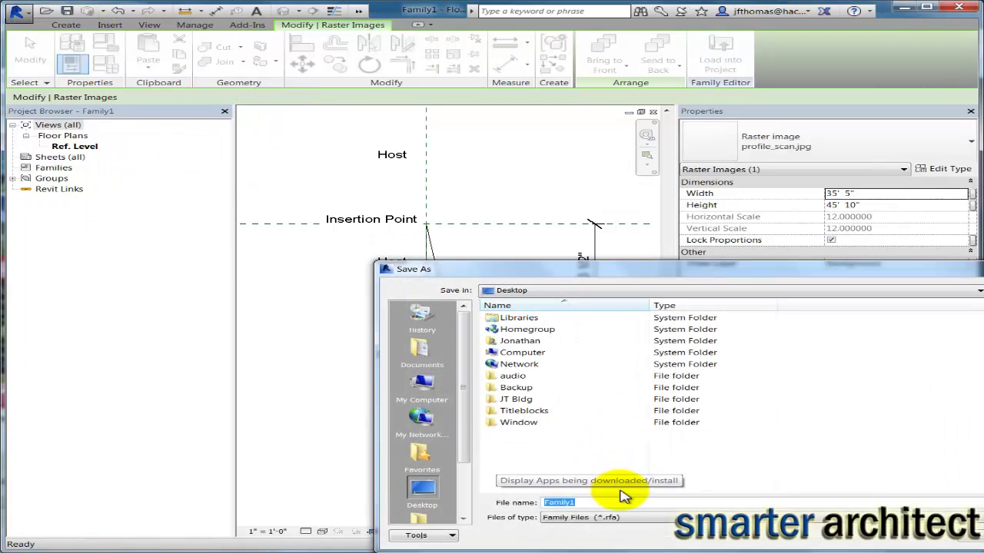
pyautogui.write('p')
pyautogui.press('BackSpace')
pyautogui.write('wed')
pyautogui.press('Return')
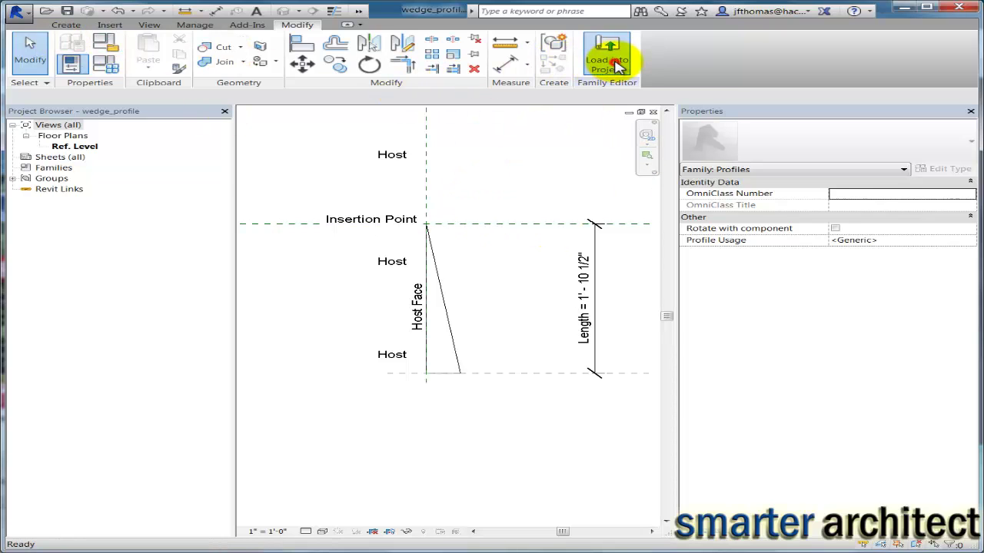
# Step: Close the wedge_profile family and start a new project from the Architectural Template
pyautogui.click(620, 66)
pyautogui.click(730, 286)
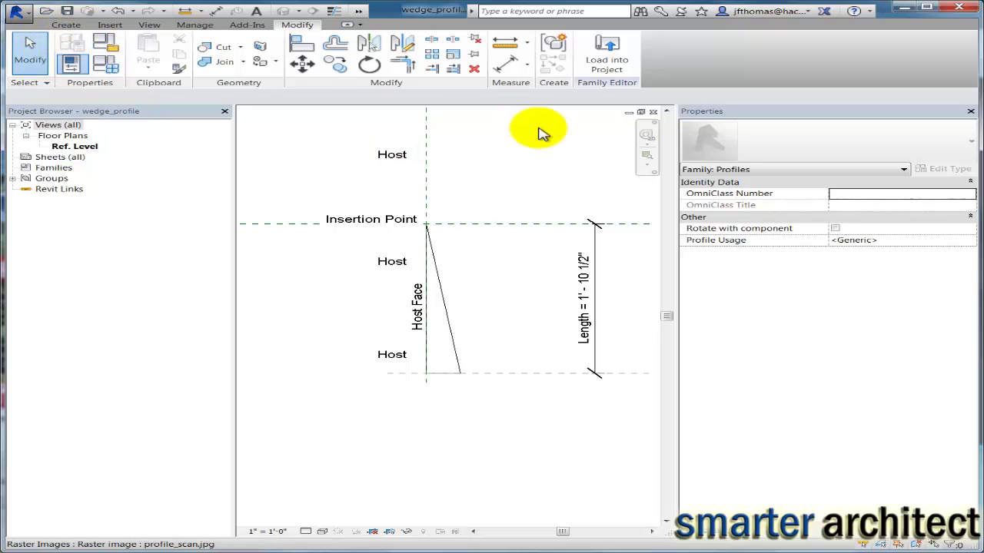
pyautogui.click(654, 112)
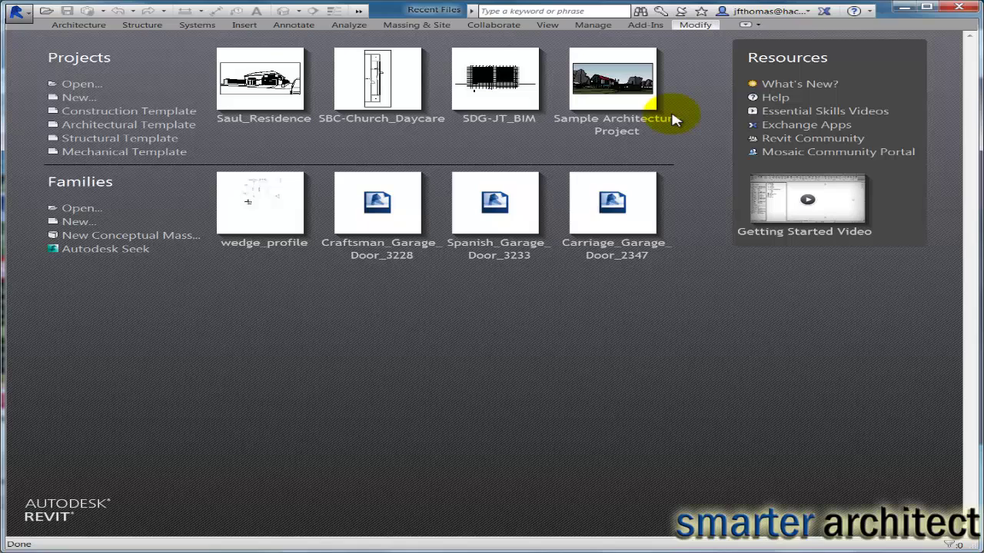
pyautogui.click(93, 125)
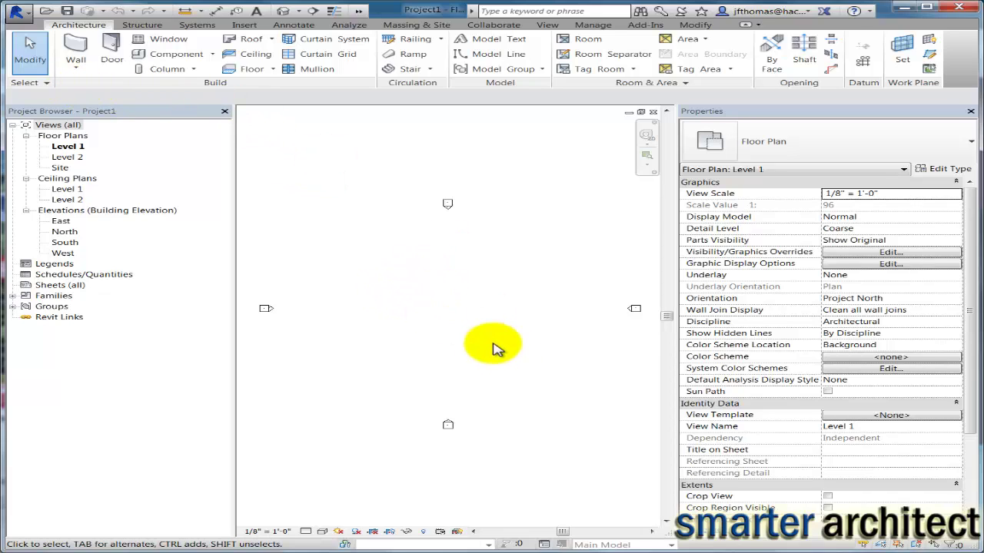
# Step: Draw a rectangle of Generic - 8" walls about 76 ft wide on Level 1, between the elevation markers, with a 10' unconnected height
pyautogui.moveTo(470, 345); pyautogui.dragTo(472, 336, button='middle')
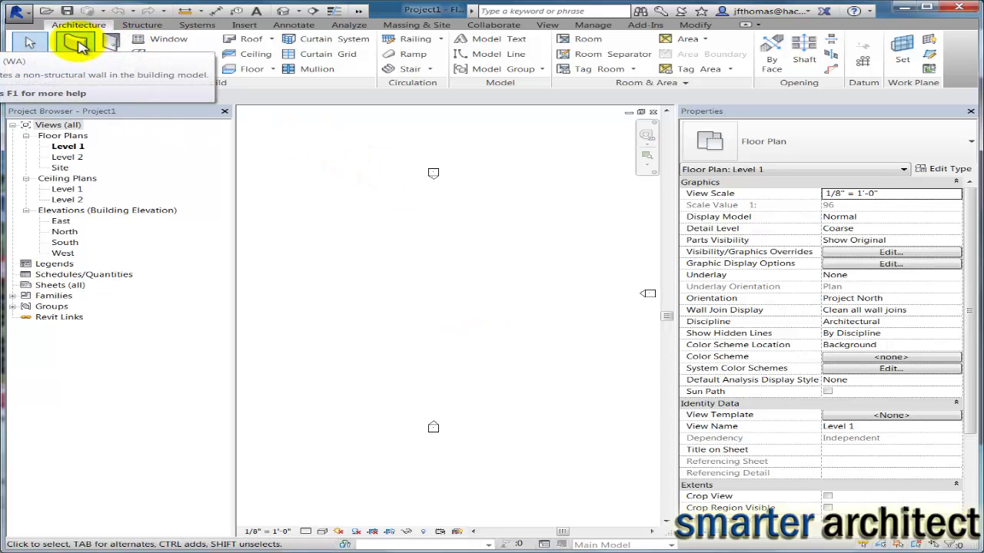
pyautogui.click(77, 46)
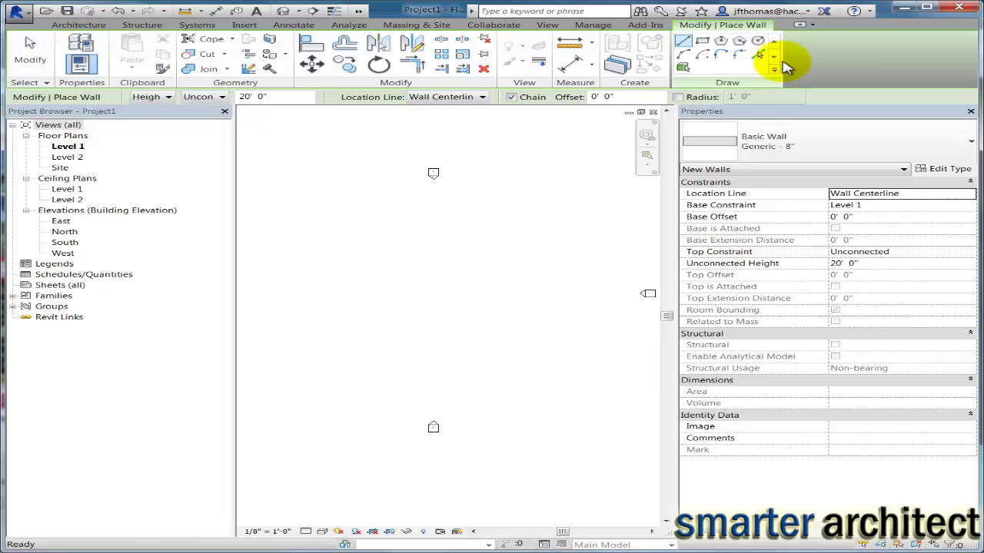
pyautogui.click(222, 98)
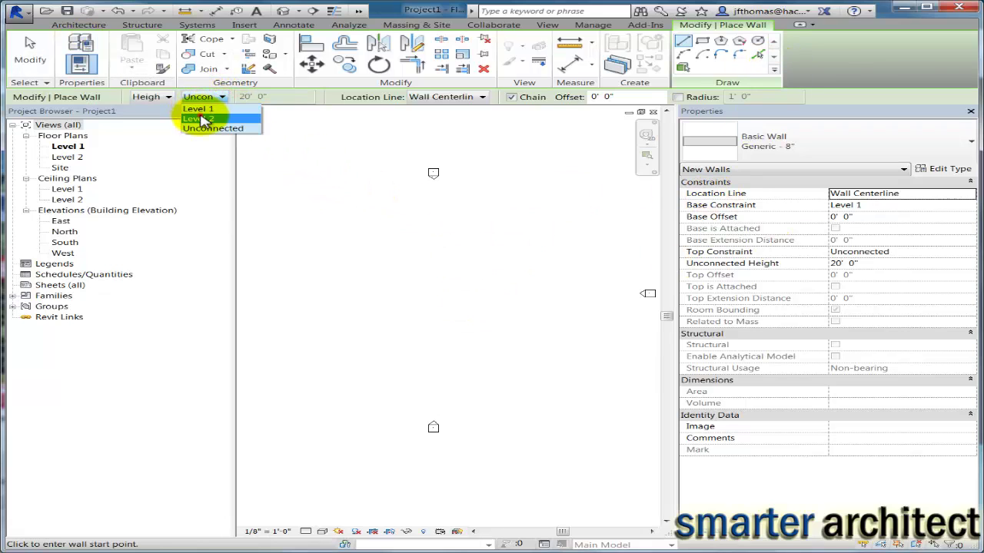
pyautogui.click(202, 121)
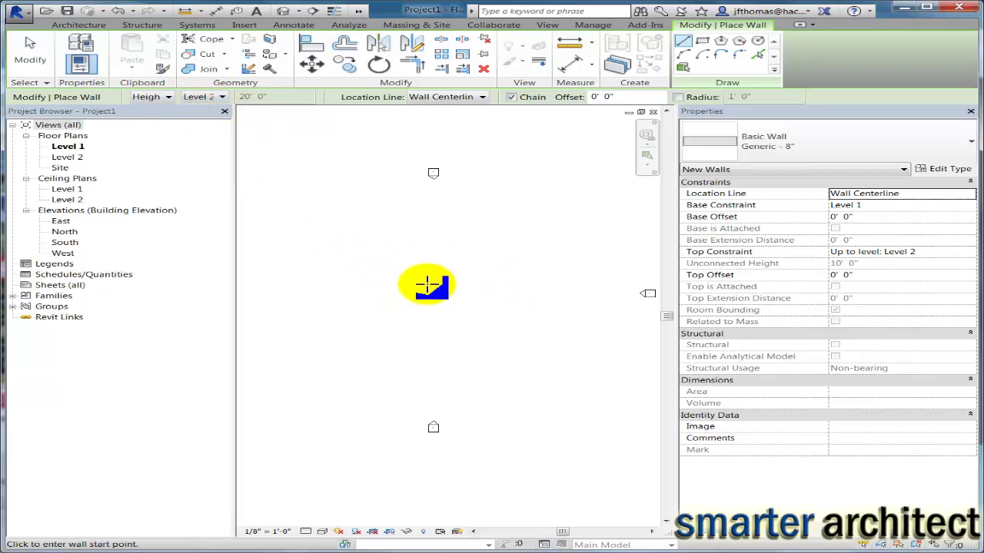
pyautogui.click(701, 42)
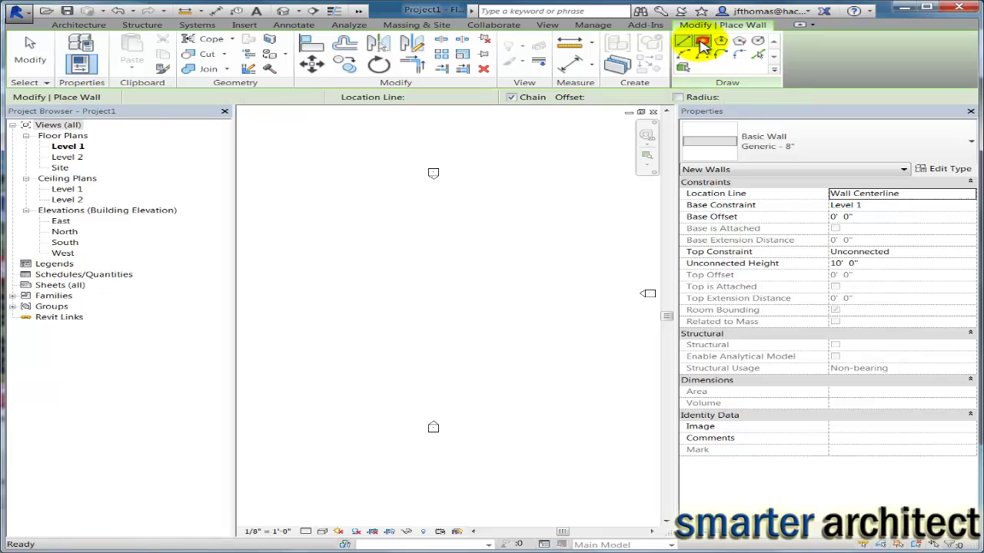
pyautogui.moveTo(372, 261)
pyautogui.mouseDown(button='middle')
pyautogui.moveTo(415, 286)
pyautogui.moveTo(356, 265)
pyautogui.mouseUp(button='middle')
pyautogui.click(343, 260)
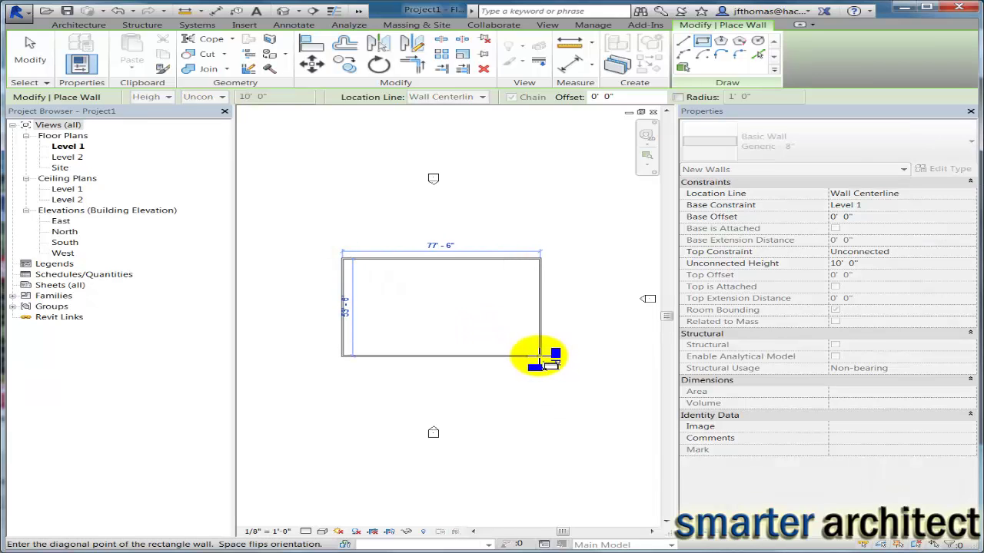
pyautogui.click(536, 352)
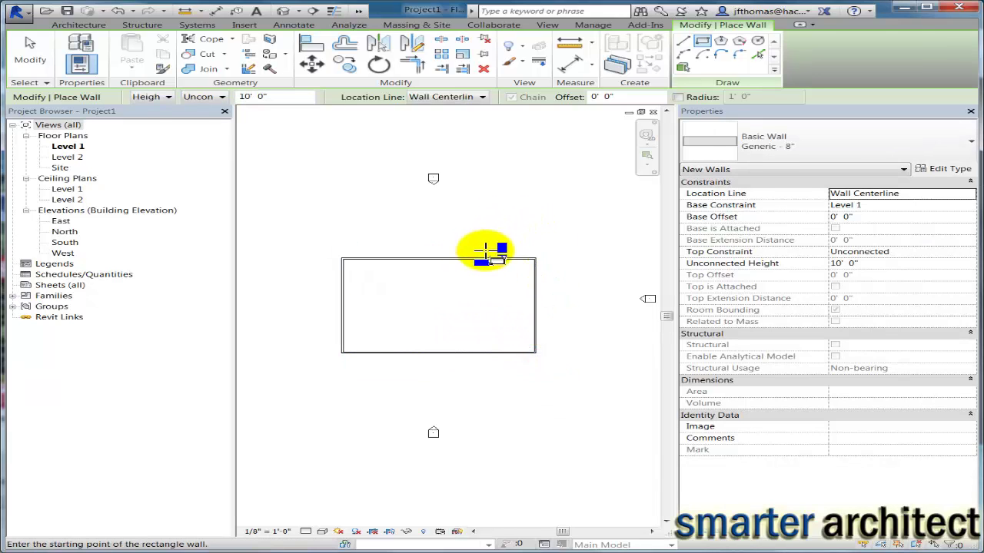
pyautogui.press('Escape')
pyautogui.press('Escape')
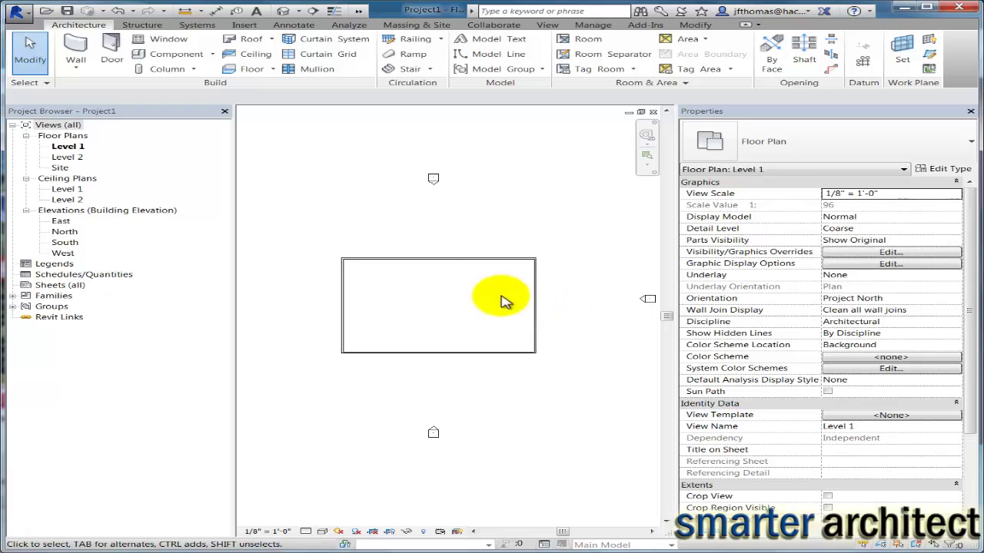
# Step: Duplicate the wall type as Generic - 6 1/2" and set its structure layer's thickness to 6 1/2"
pyautogui.moveTo(430, 288); pyautogui.dragTo(449, 310, button='middle')
pyautogui.scroll(-1, 454, 281)
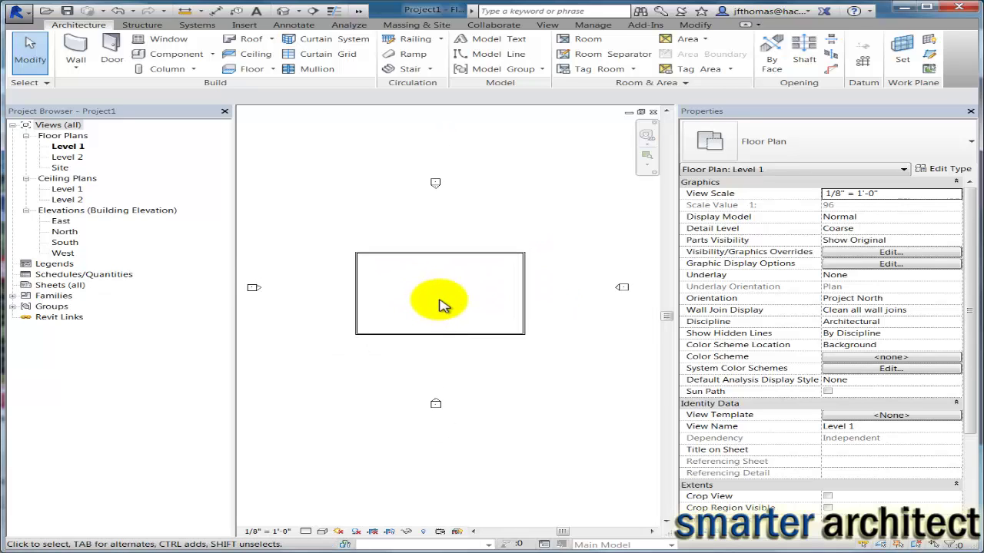
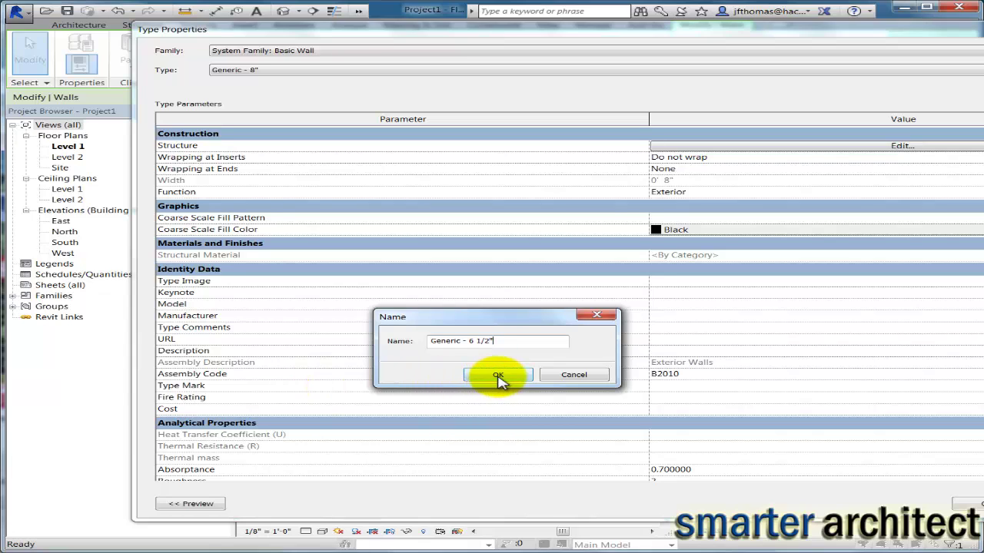
pyautogui.click(498, 377)
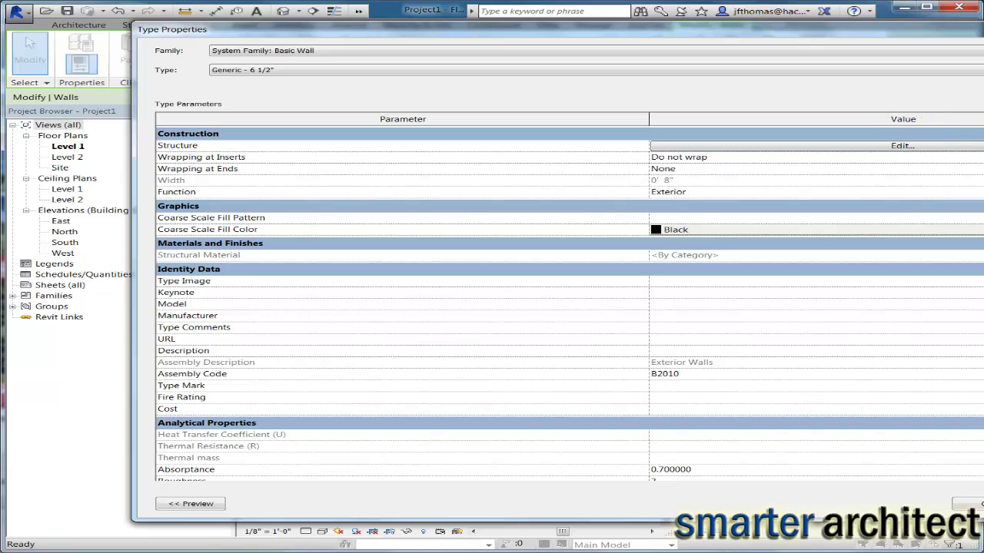
pyautogui.click(900, 145)
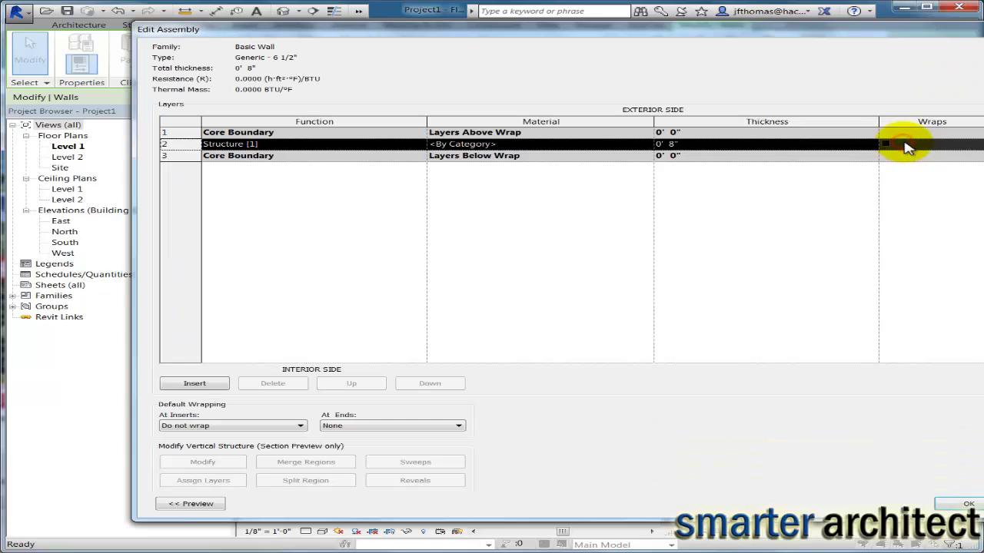
pyautogui.click(674, 145)
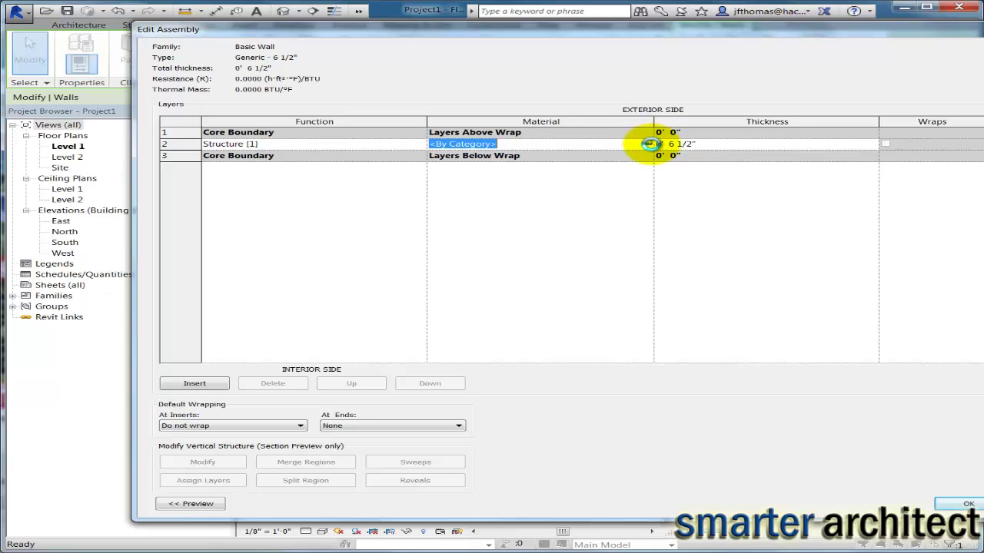
# Step: Search the project materials for "con" and assign Concrete Masonry Units to the wall's structure layer
pyautogui.click(650, 145)
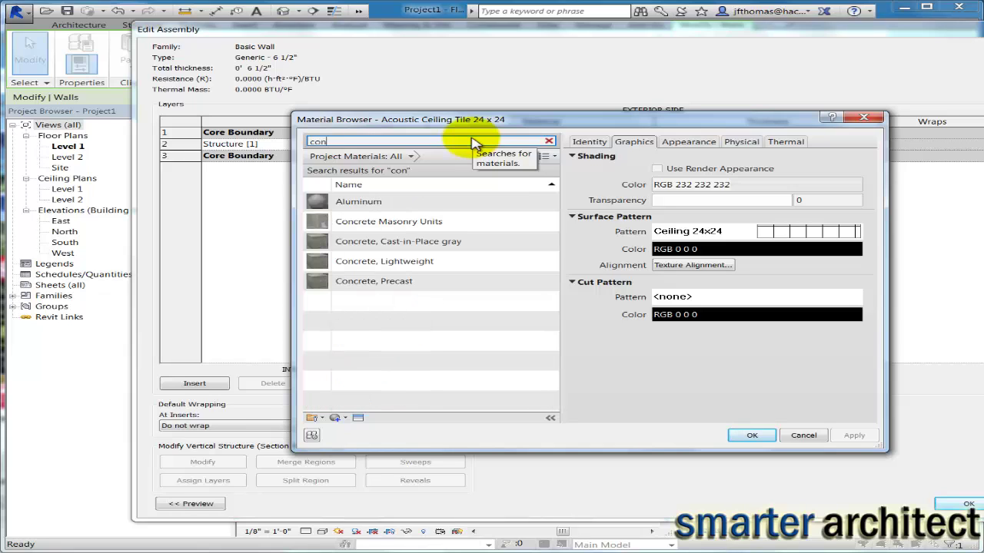
pyautogui.click(387, 224)
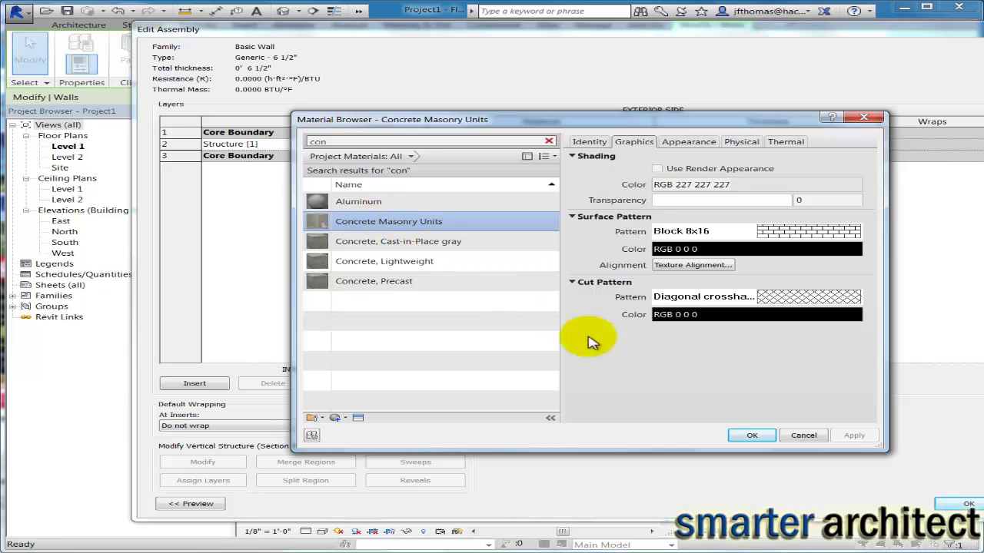
pyautogui.click(748, 435)
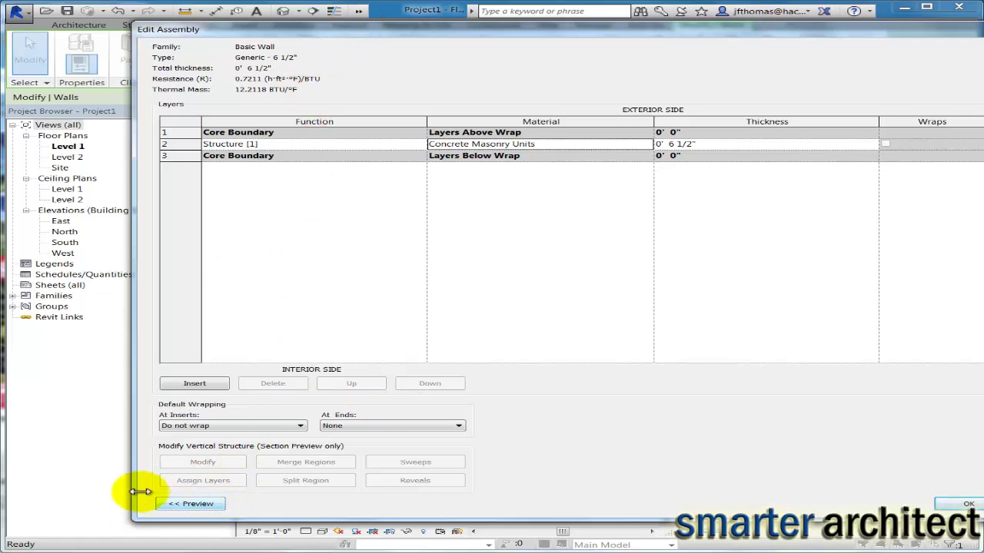
# Step: Show the wall assembly preview as a section instead of a floor plan
pyautogui.moveTo(137, 480); pyautogui.dragTo(312, 480)
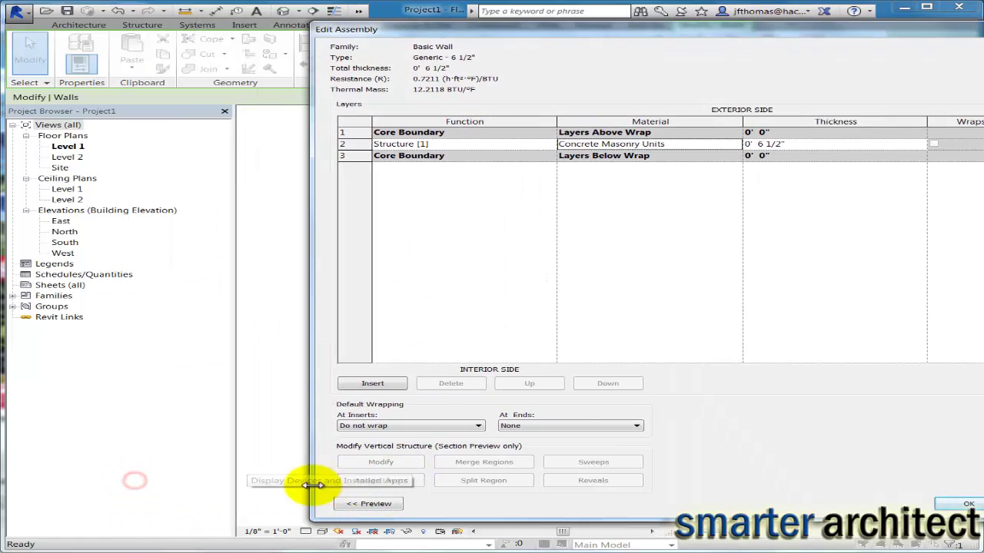
pyautogui.click(387, 505)
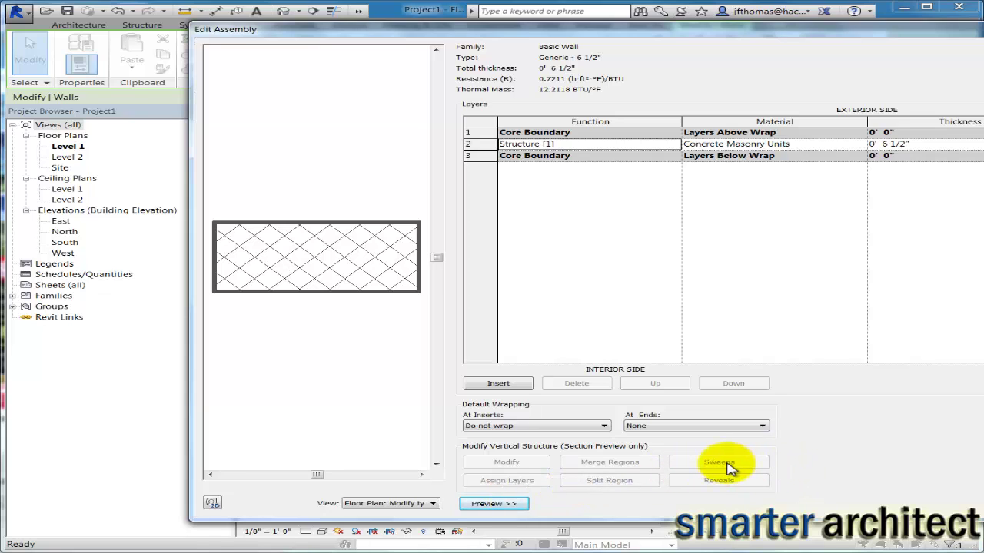
pyautogui.click(430, 503)
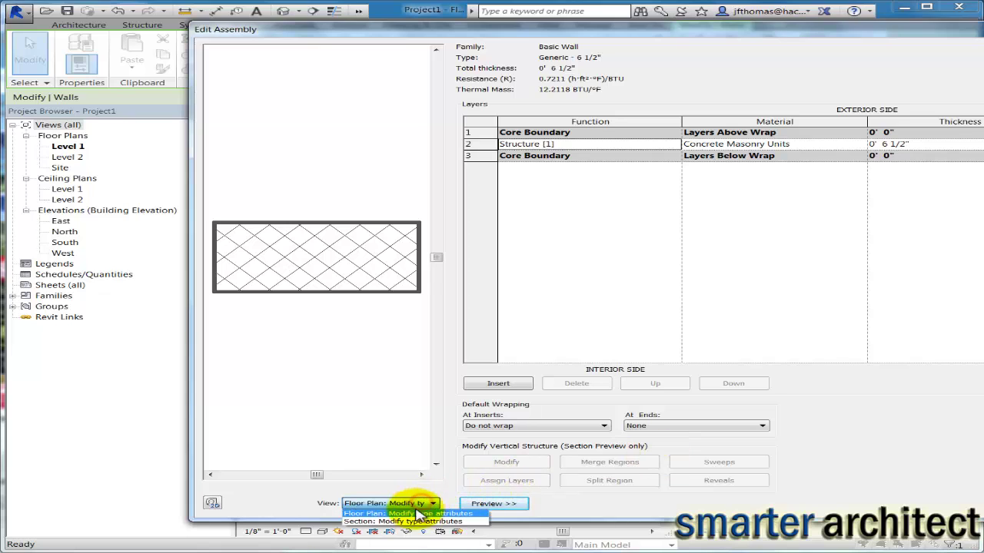
pyautogui.click(415, 522)
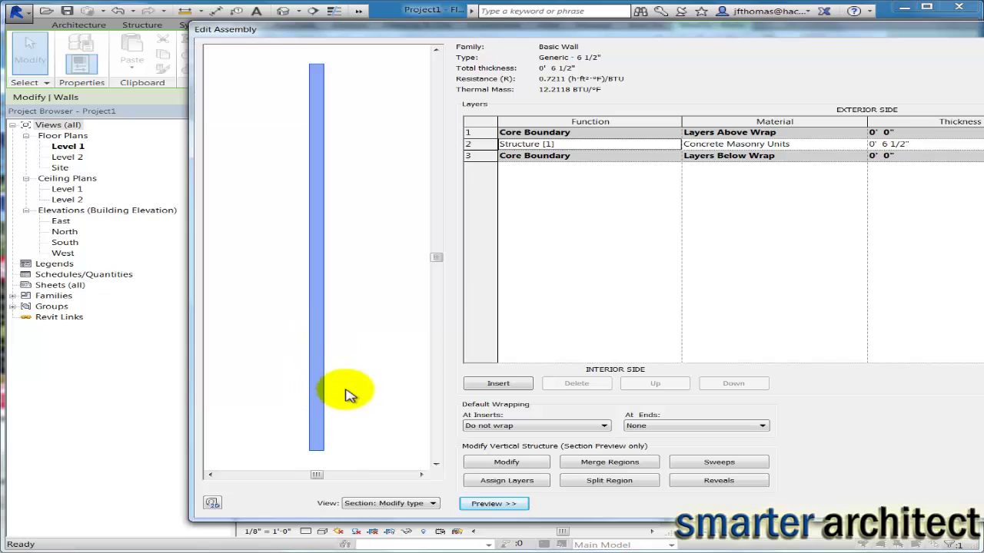
# Step: Load the wedge_profile family from the Desktop as a profile for the wall type's sweeps
pyautogui.click(734, 463)
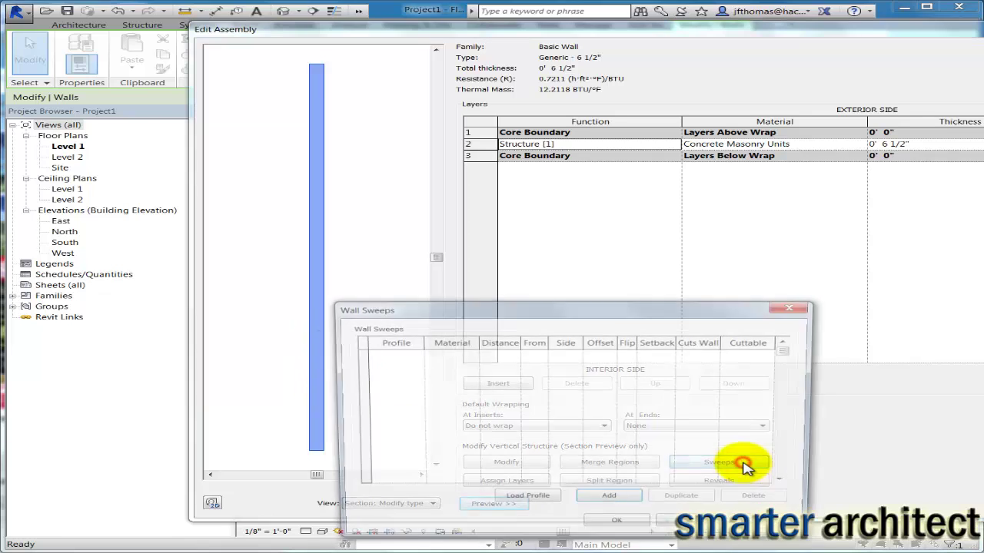
pyautogui.moveTo(632, 312); pyautogui.dragTo(725, 206)
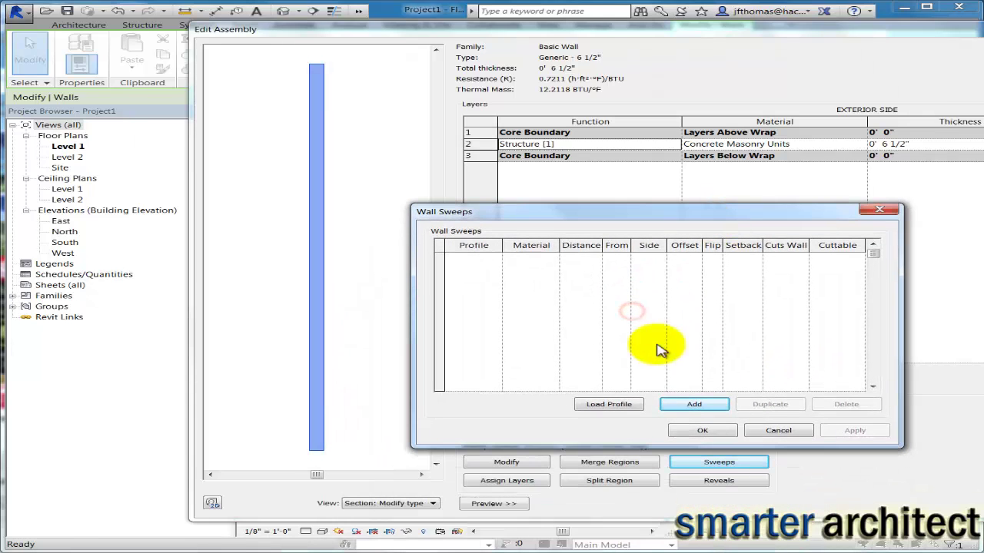
pyautogui.click(607, 404)
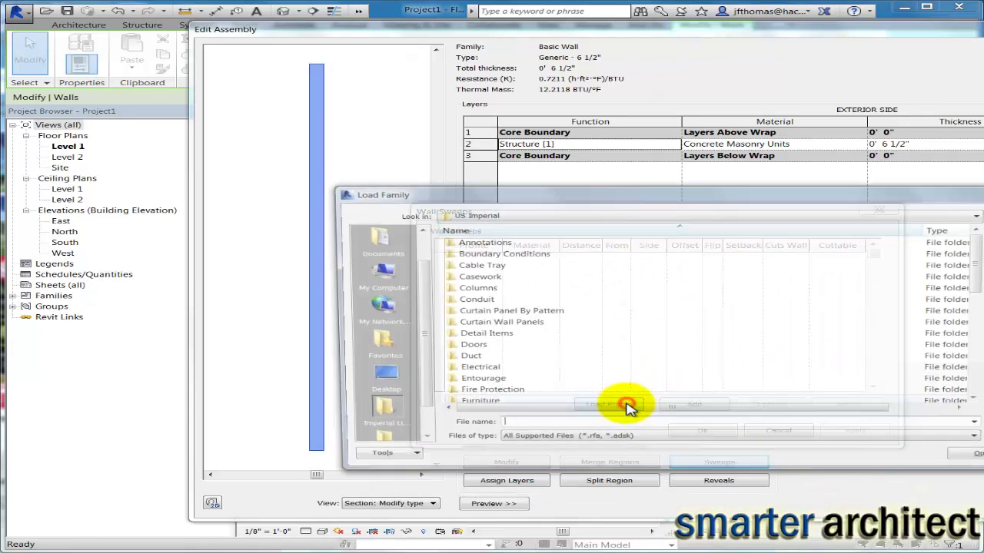
pyautogui.scroll(-2, 392, 361)
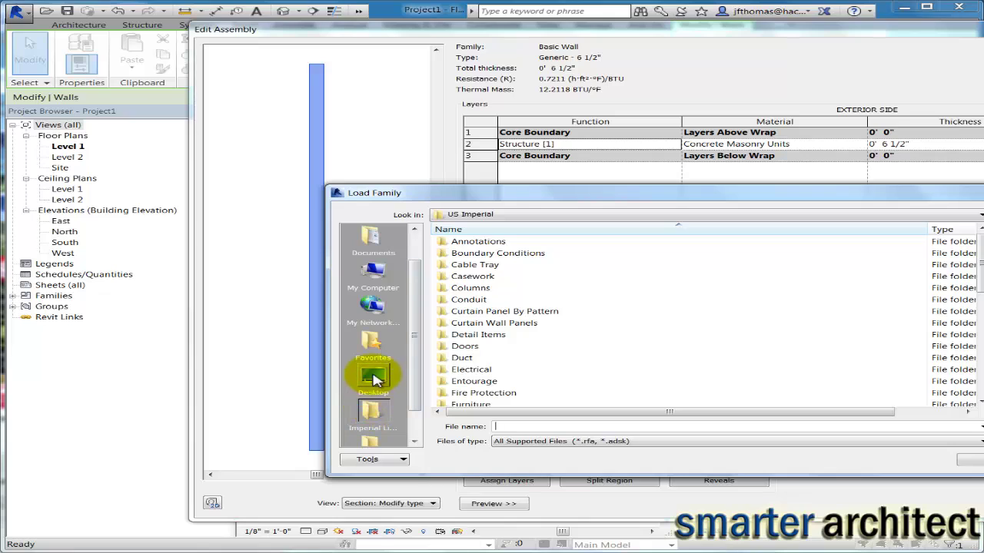
pyautogui.click(375, 376)
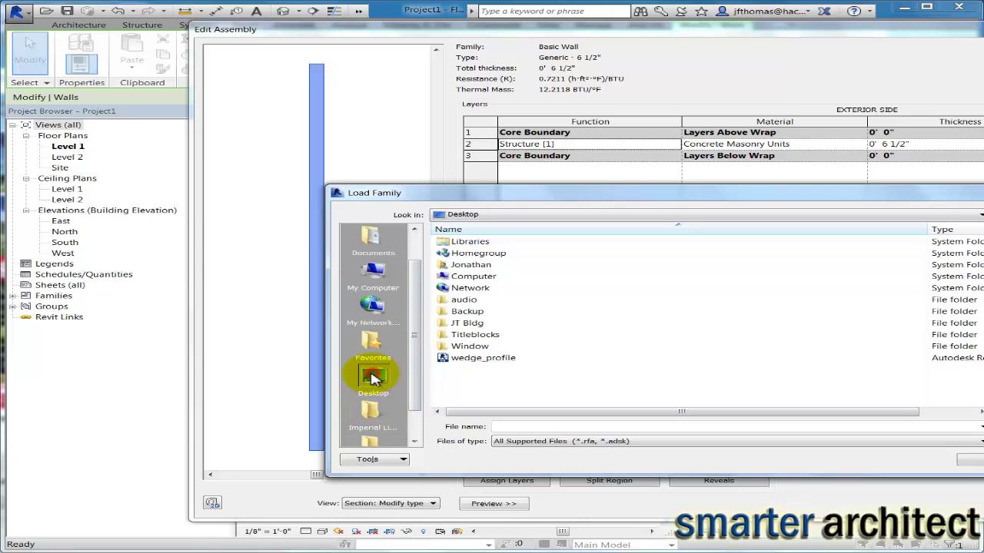
pyautogui.click(470, 359)
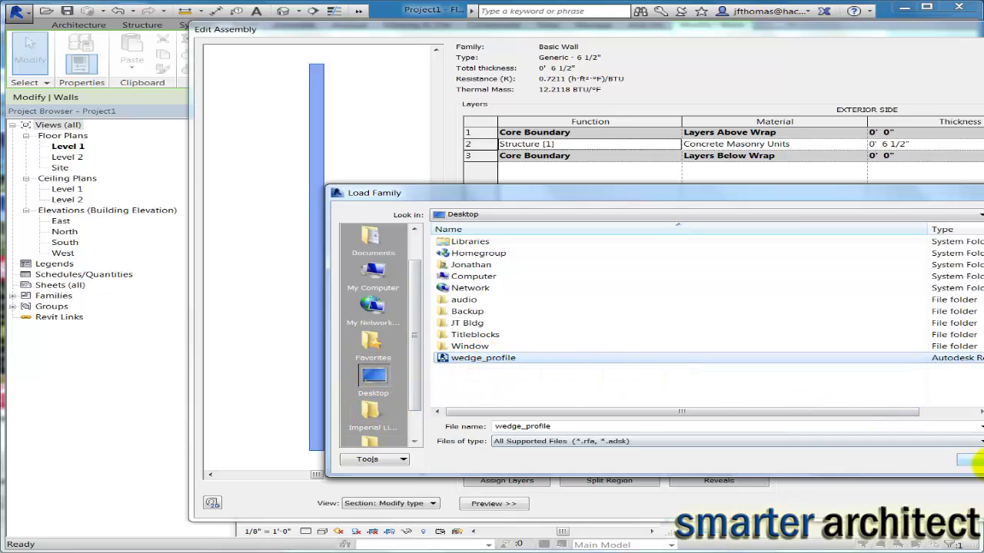
pyautogui.click(974, 459)
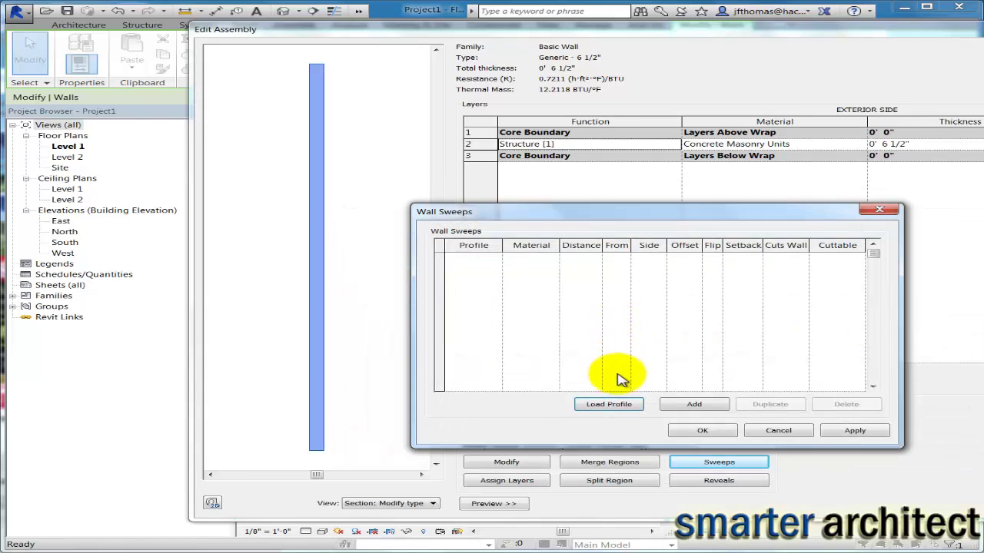
# Step: Add a wall sweep that uses the wedge_profile profile and assign Concrete Masonry Units as its material
pyautogui.click(695, 406)
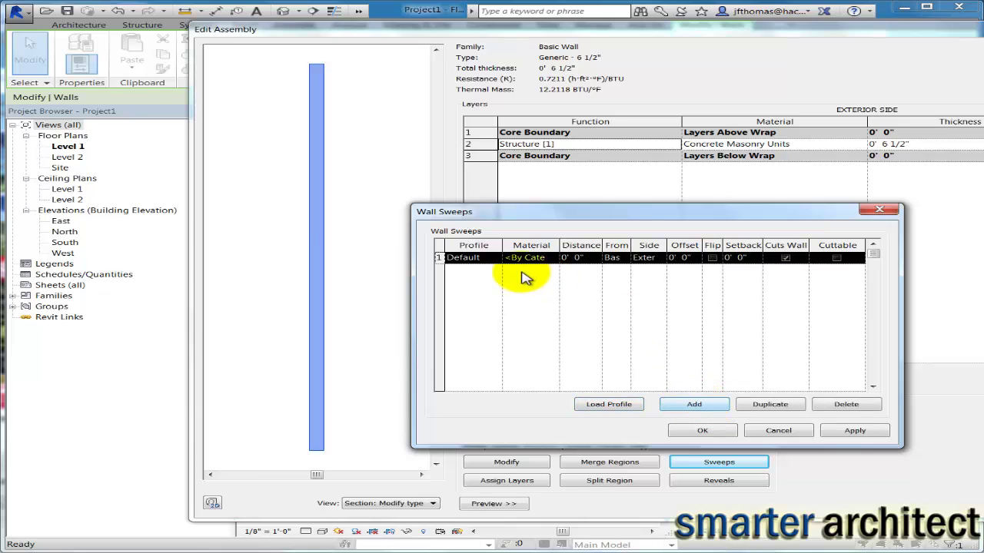
pyautogui.click(496, 261)
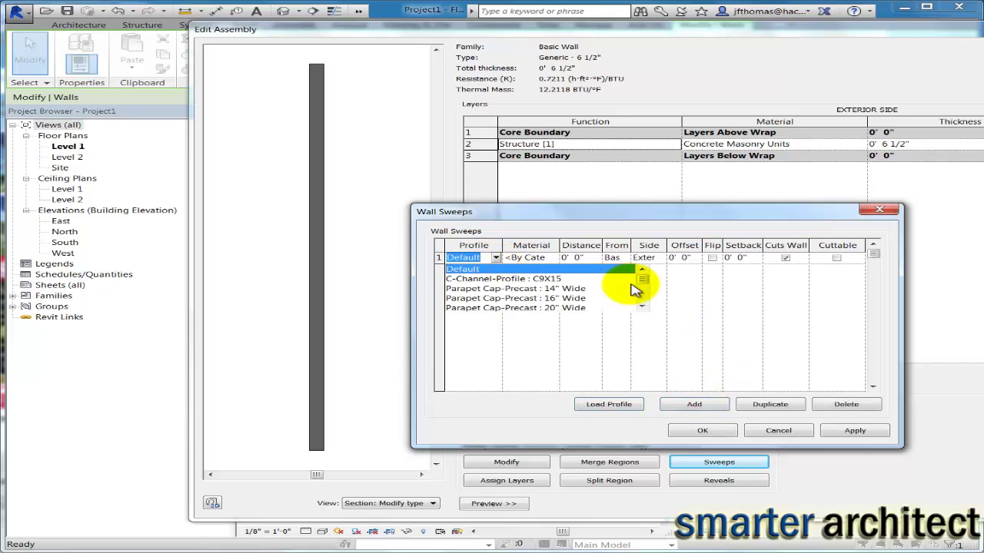
pyautogui.moveTo(641, 281); pyautogui.dragTo(643, 301)
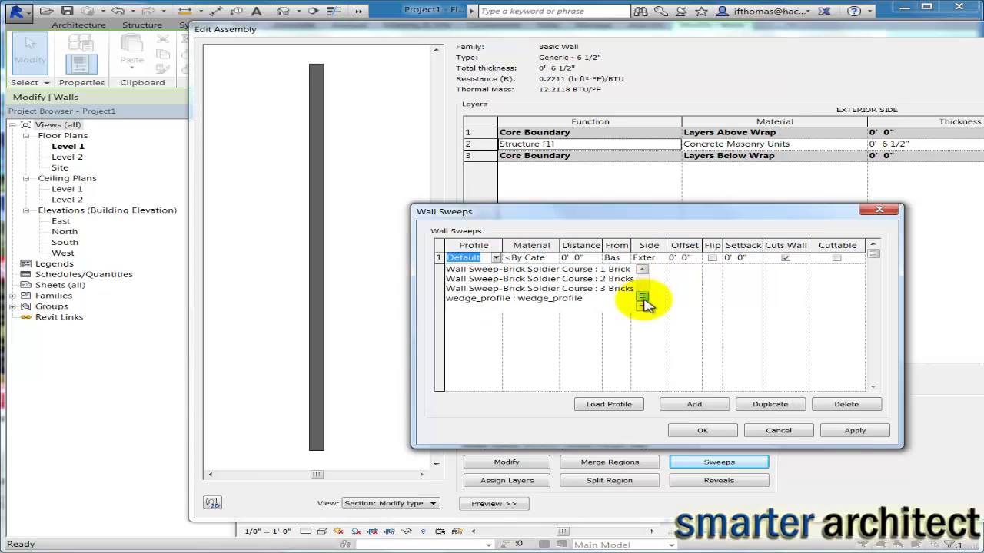
pyautogui.click(485, 299)
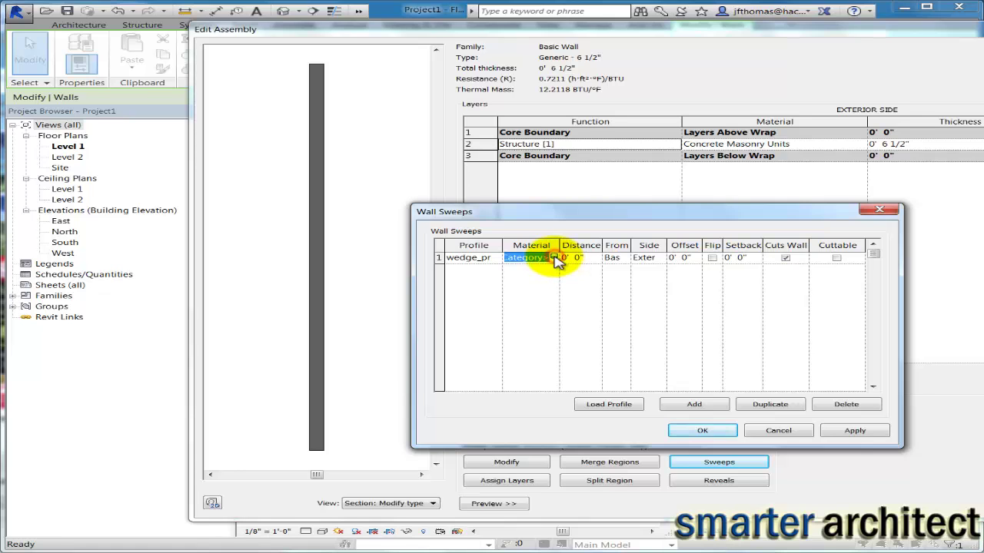
pyautogui.click(553, 256)
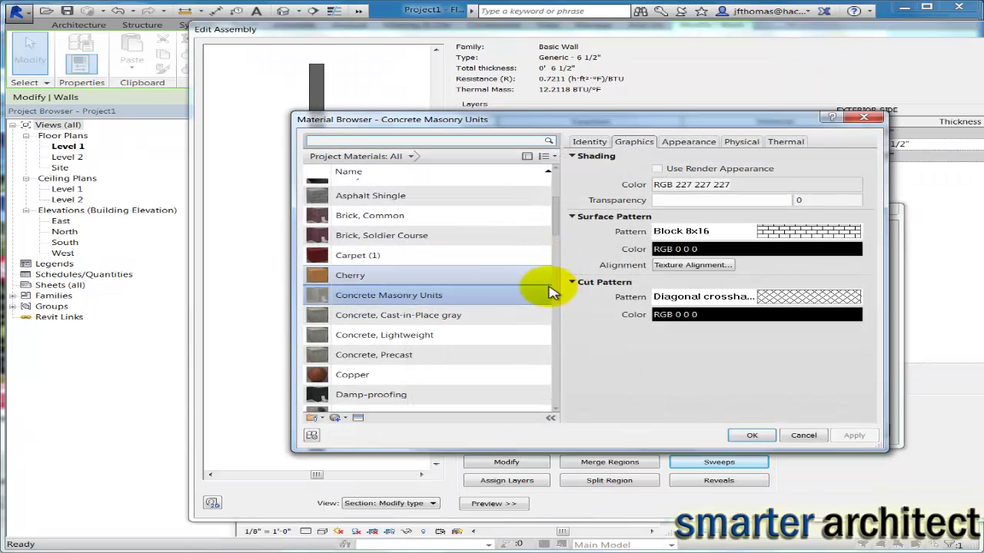
pyautogui.click(415, 293)
pyautogui.click(751, 435)
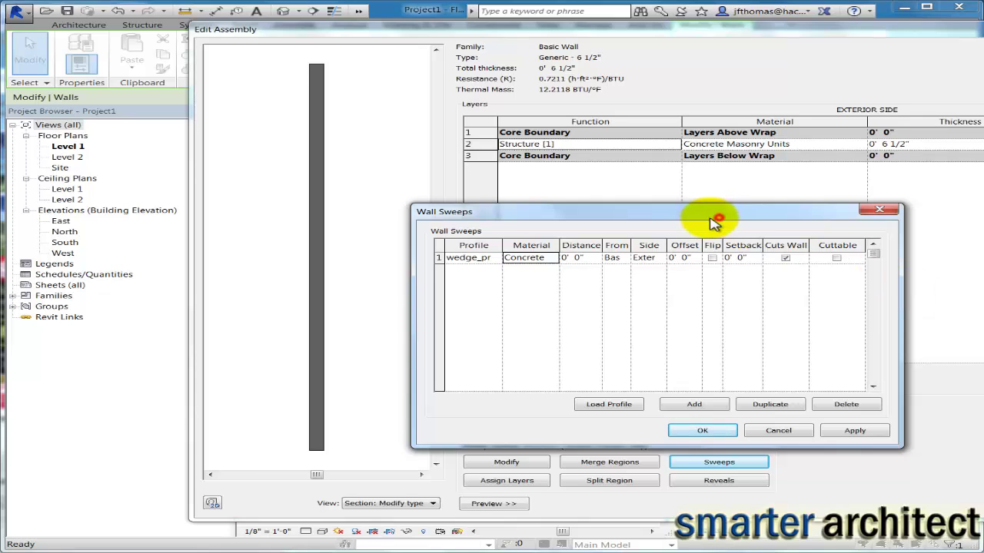
# Step: Measure the wedge sweep's distance from the top of the wall and apply the change to the section preview
pyautogui.moveTo(713, 220); pyautogui.dragTo(637, 214)
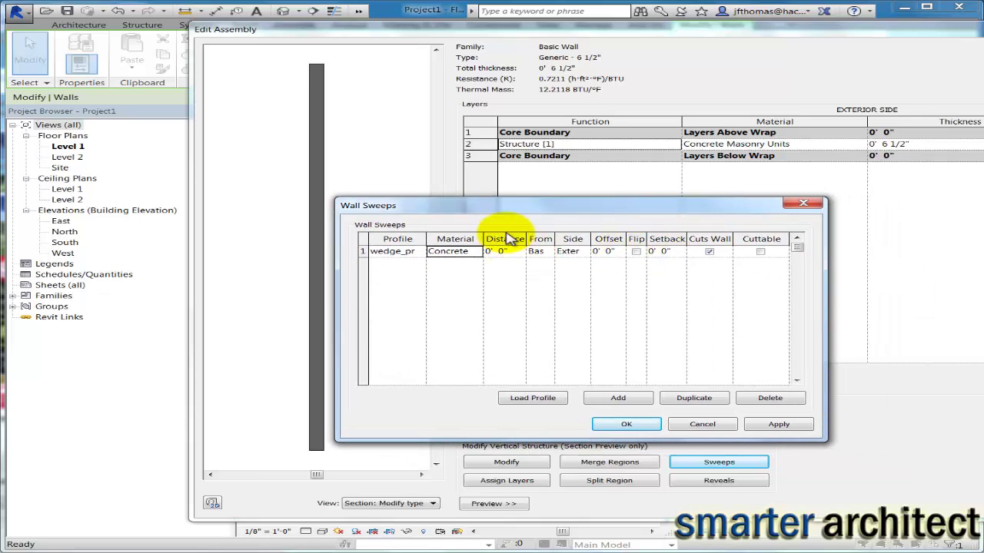
pyautogui.click(504, 241)
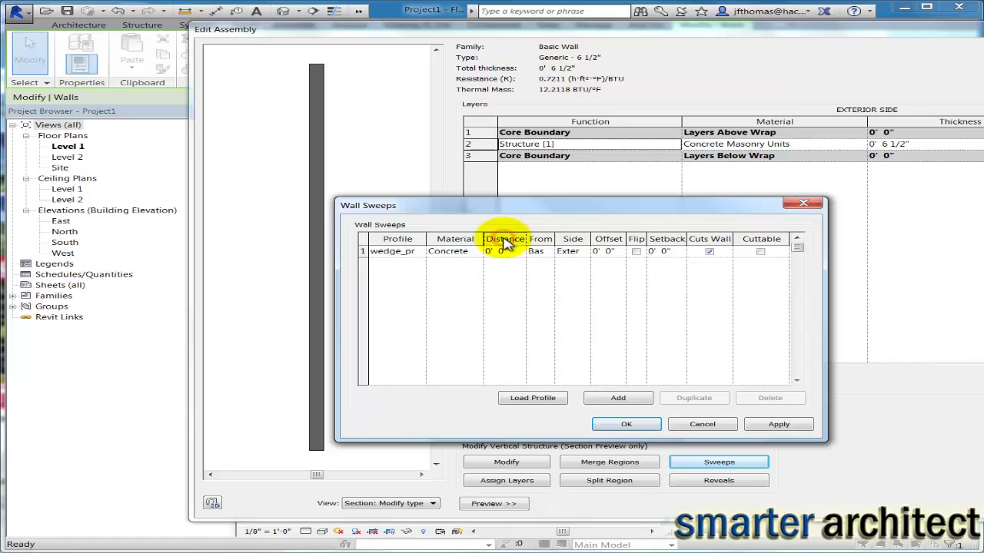
pyautogui.click(540, 253)
pyautogui.click(548, 252)
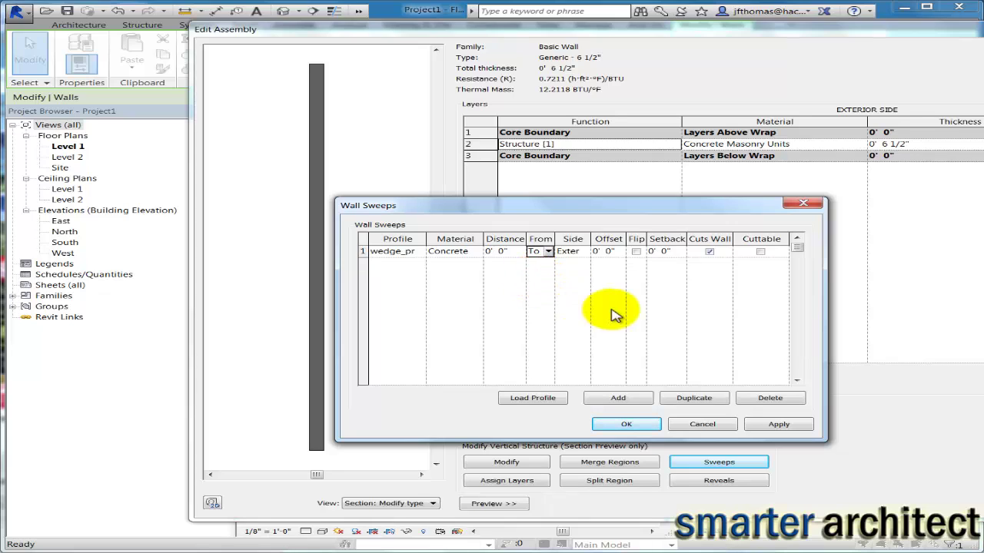
pyautogui.click(806, 425)
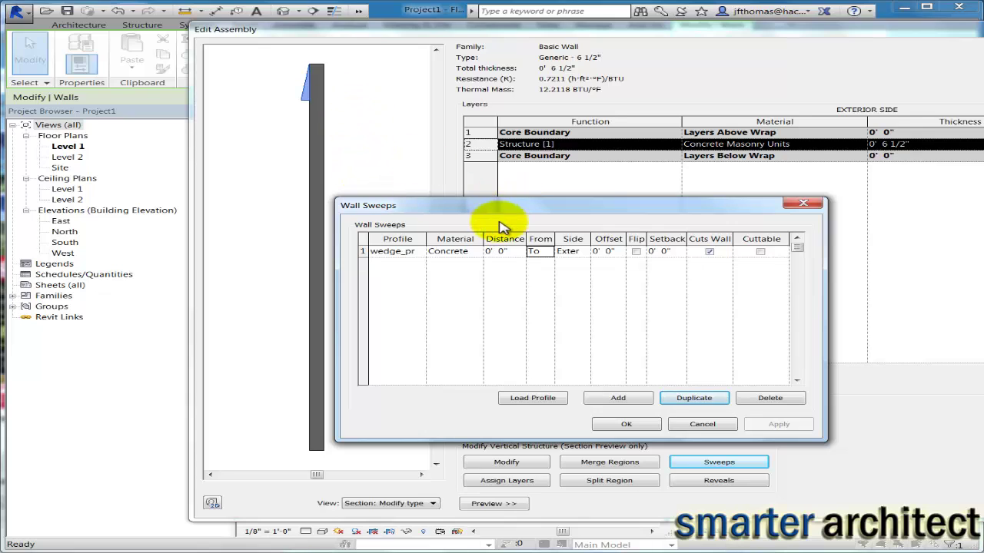
# Step: Place the wedge sweep on the wall's interior side, accept the assembly and type settings, and deselect the wall
pyautogui.click(587, 255)
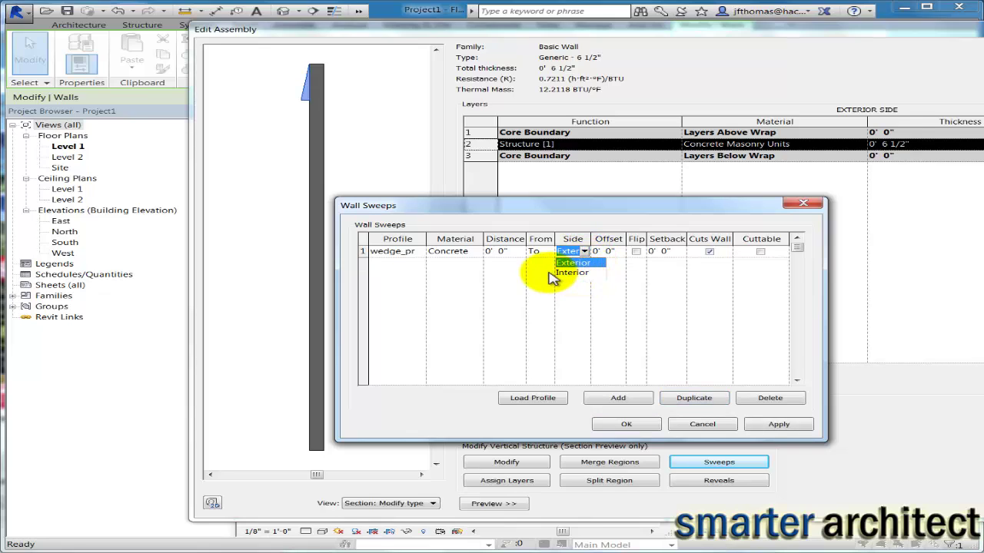
pyautogui.click(579, 273)
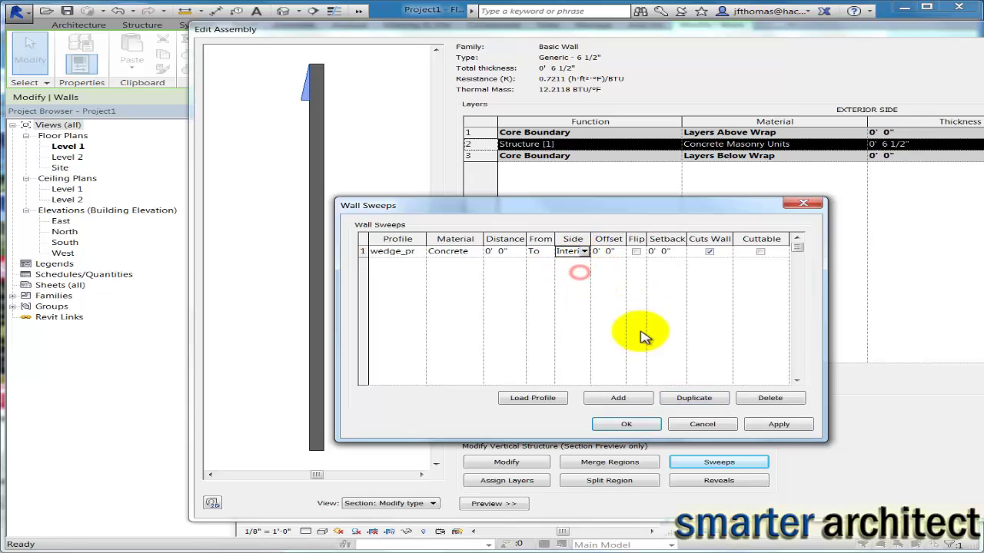
pyautogui.click(779, 424)
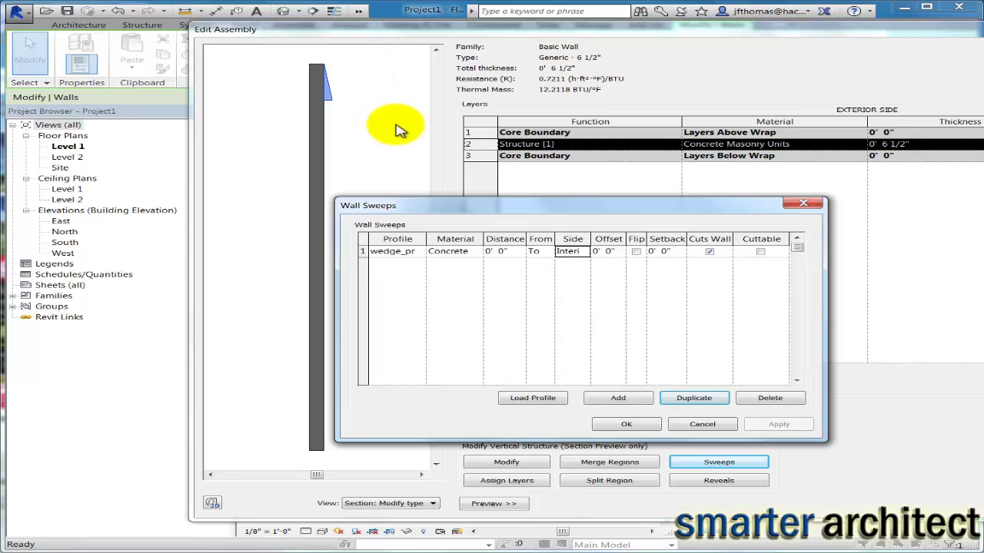
pyautogui.click(626, 425)
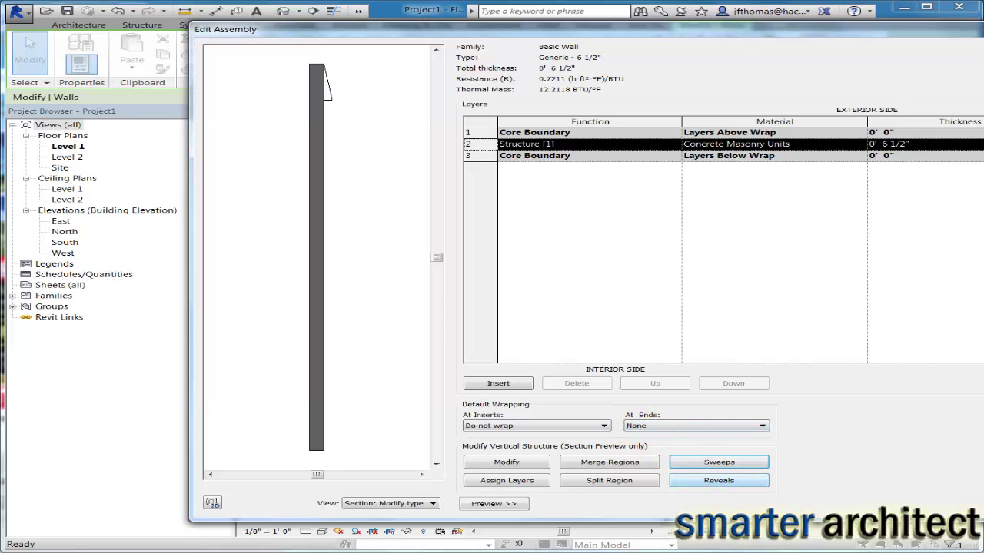
pyautogui.moveTo(384, 30); pyautogui.dragTo(280, 27)
pyautogui.moveTo(983, 109); pyautogui.dragTo(947, 111)
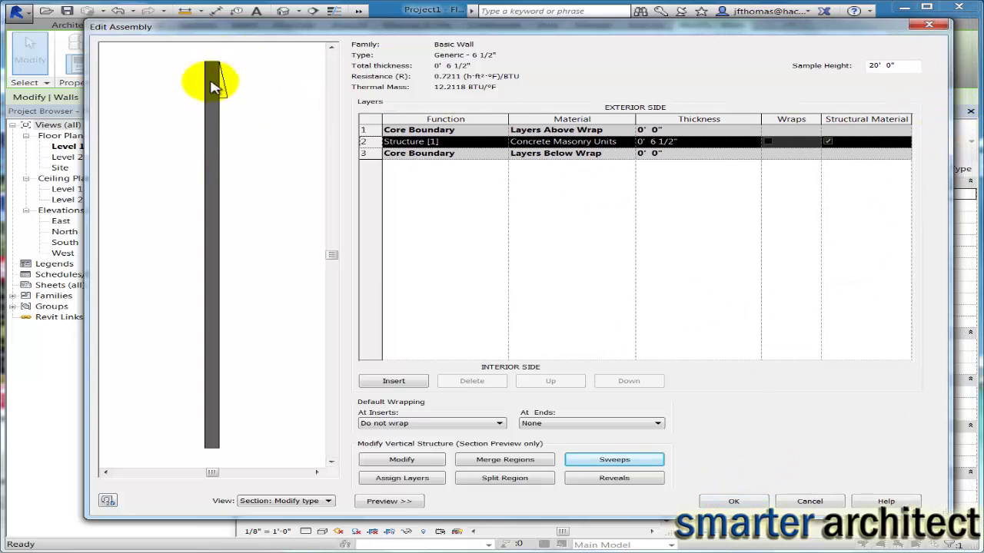
pyautogui.click(733, 501)
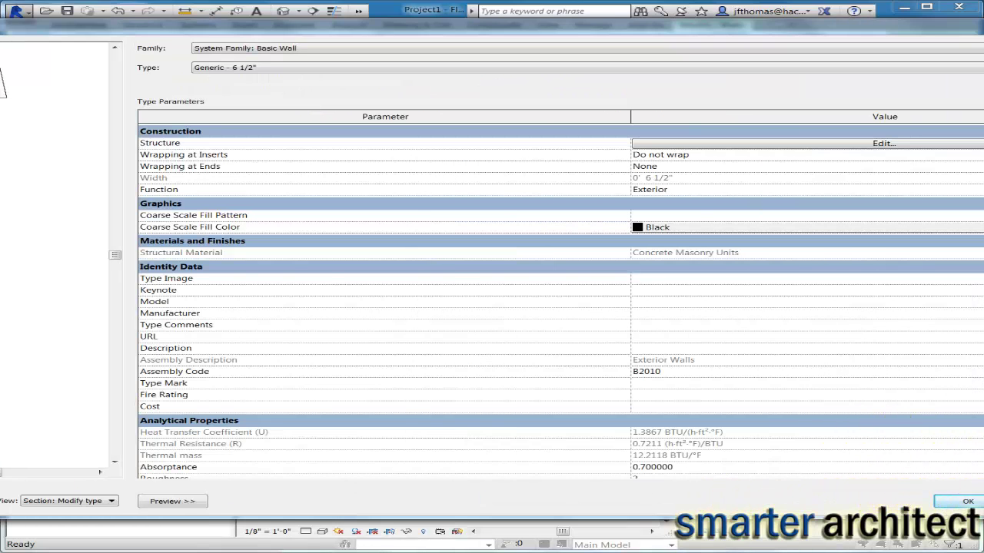
pyautogui.click(968, 501)
pyautogui.click(459, 321)
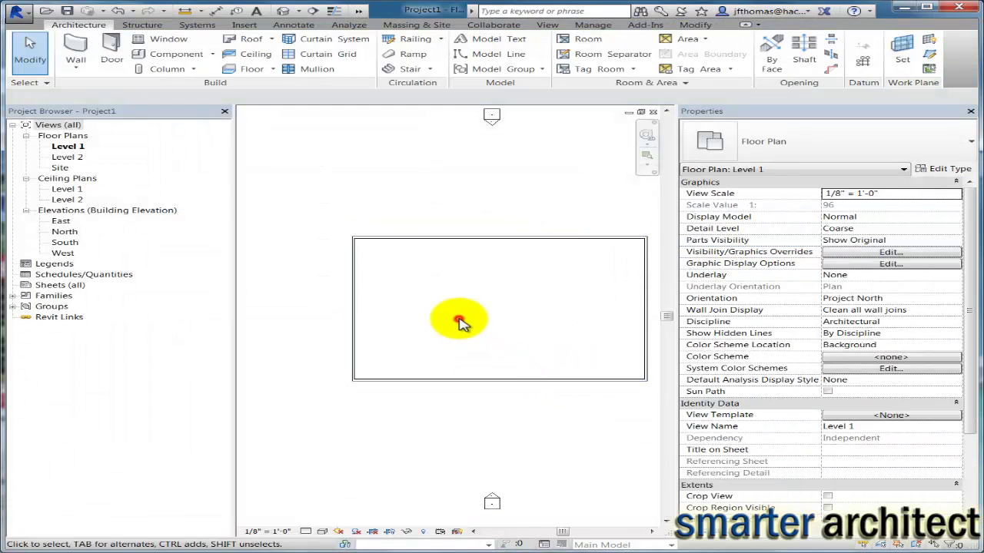
pyautogui.scroll(-3, 488, 274)
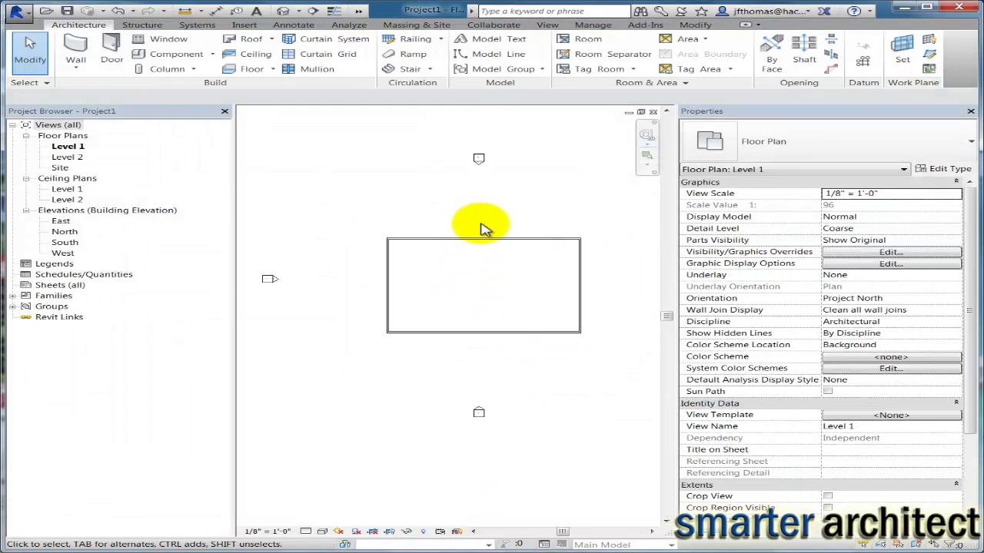
pyautogui.click(299, 12)
pyautogui.click(234, 39)
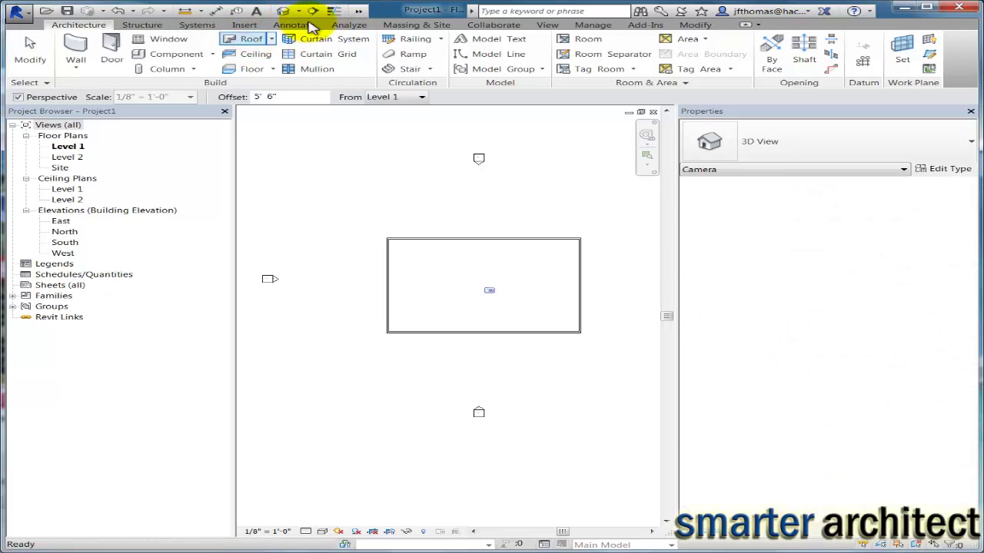
pyautogui.press('Escape')
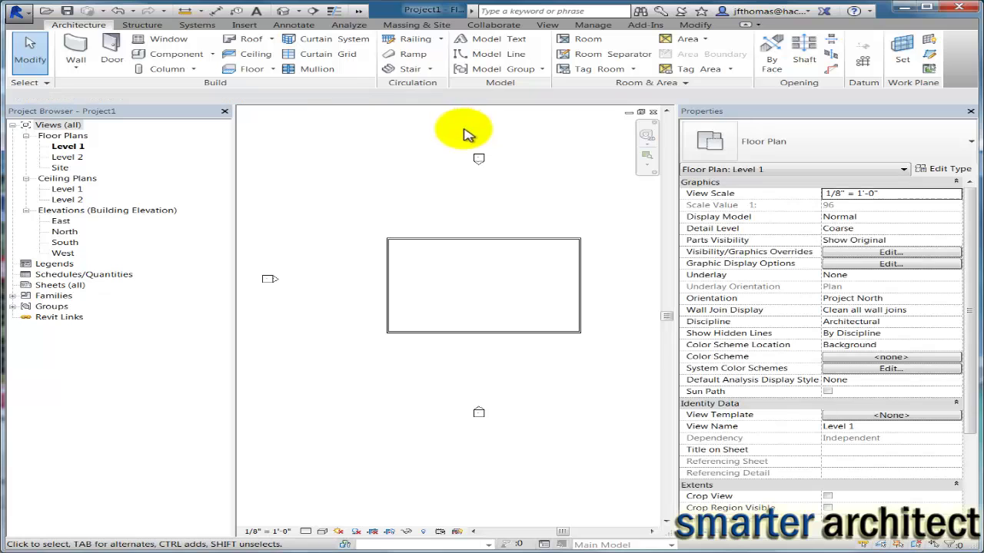
# Step: Open the default 3D view and examine the wedge sweep along the top inside edge of the 6 1/2" wall
pyautogui.click(299, 11)
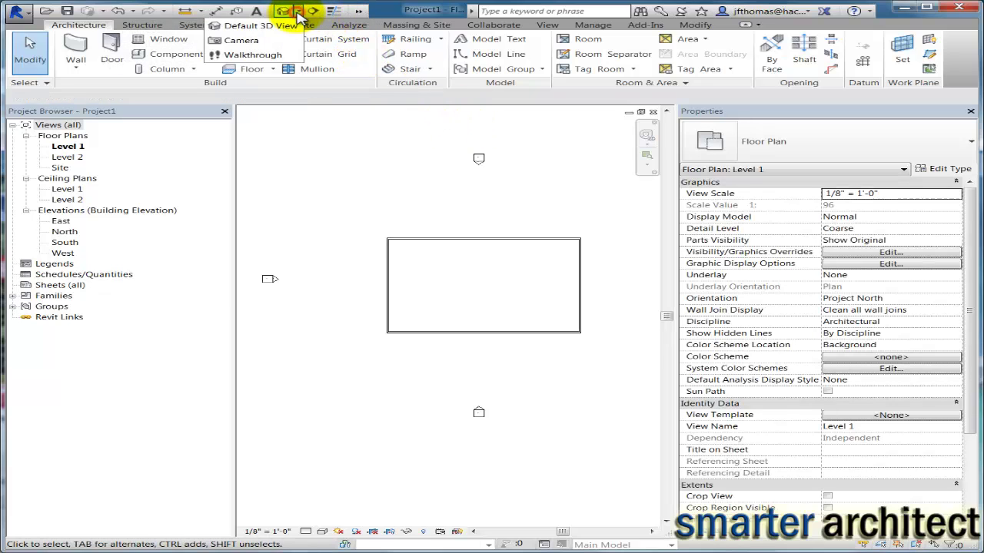
pyautogui.click(254, 25)
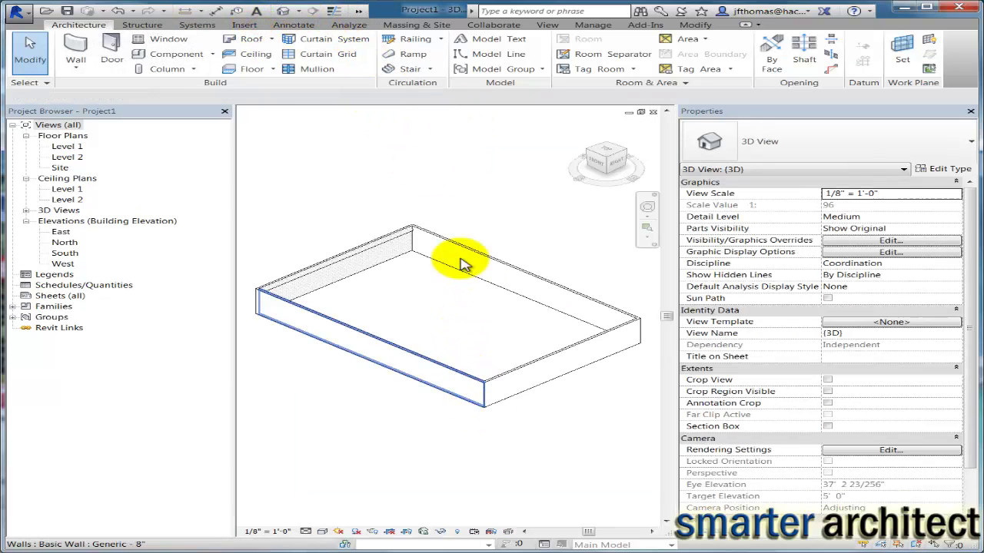
pyautogui.scroll(5, 338, 280)
pyautogui.scroll(3, 461, 208)
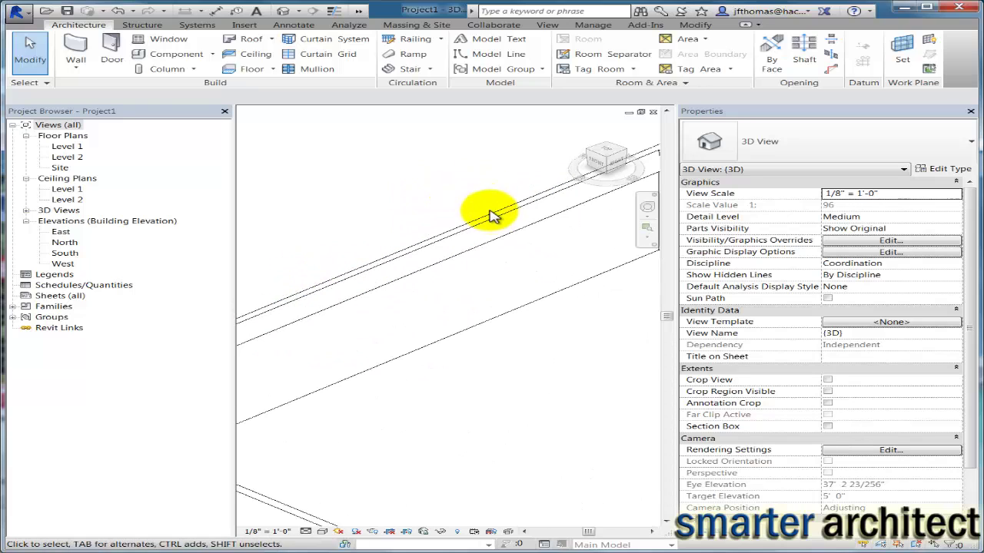
pyautogui.scroll(-3, 471, 231)
pyautogui.scroll(3, 476, 220)
pyautogui.moveTo(533, 193); pyautogui.dragTo(507, 266, button='middle')
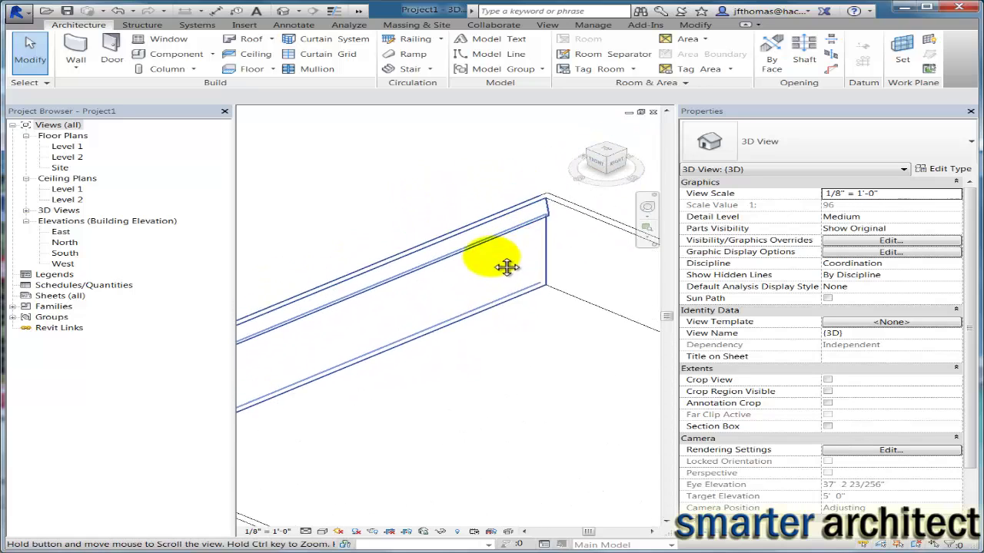
pyautogui.scroll(-4, 522, 219)
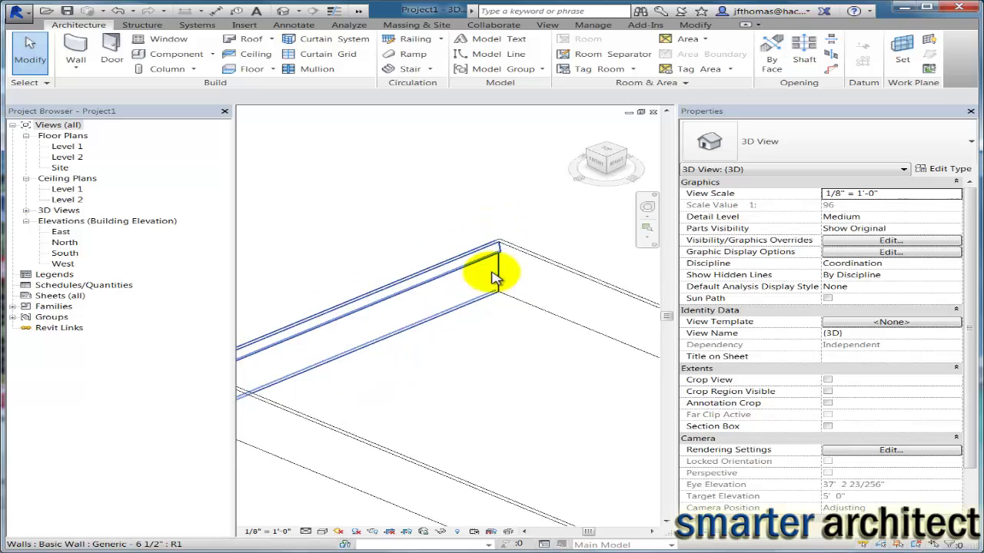
pyautogui.scroll(-4, 498, 278)
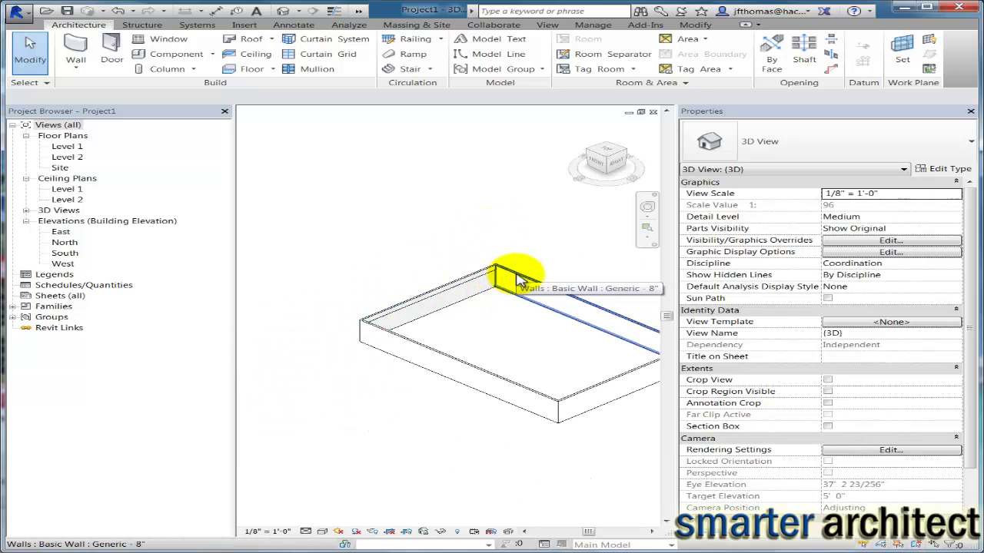
# Step: Select the chain of four connected walls and set their unconnected height to 1' 10 1/2"
pyautogui.press('Tab')
pyautogui.click(517, 275)
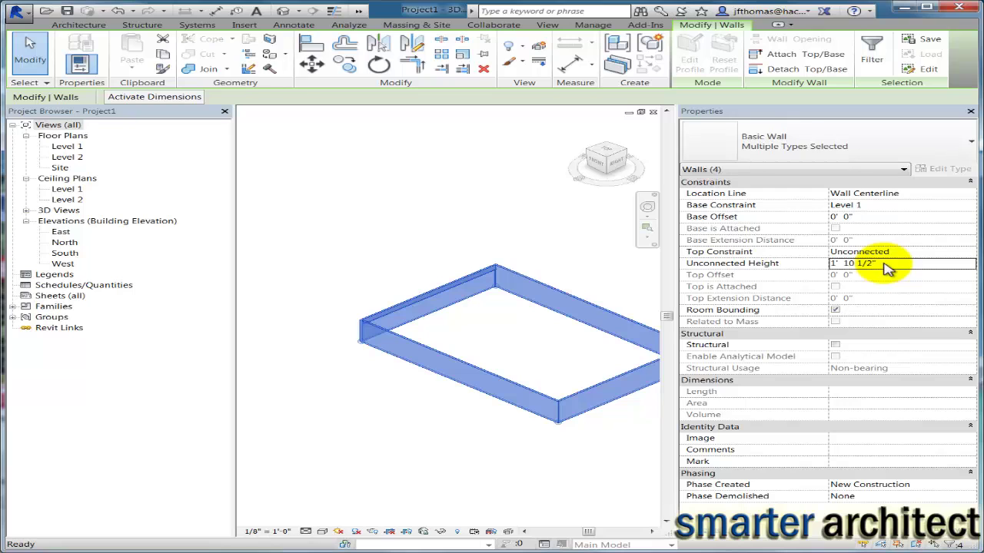
pyautogui.click(951, 514)
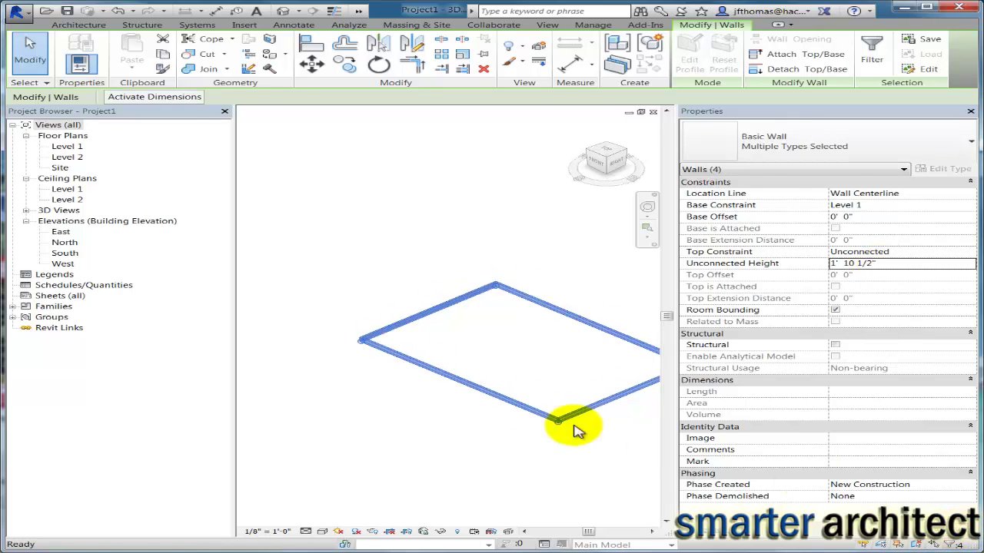
pyautogui.click(457, 340)
# Step: Examine the wedge-profiled wall and its corner joins with the adjacent walls from above and from below
pyautogui.scroll(5, 492, 284)
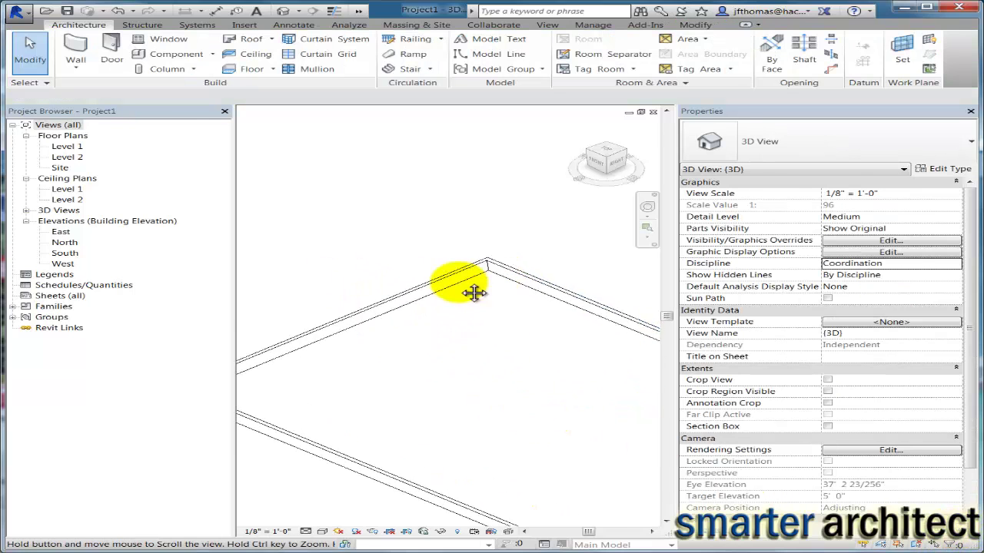
pyautogui.scroll(-4, 407, 226)
pyautogui.scroll(4, 292, 288)
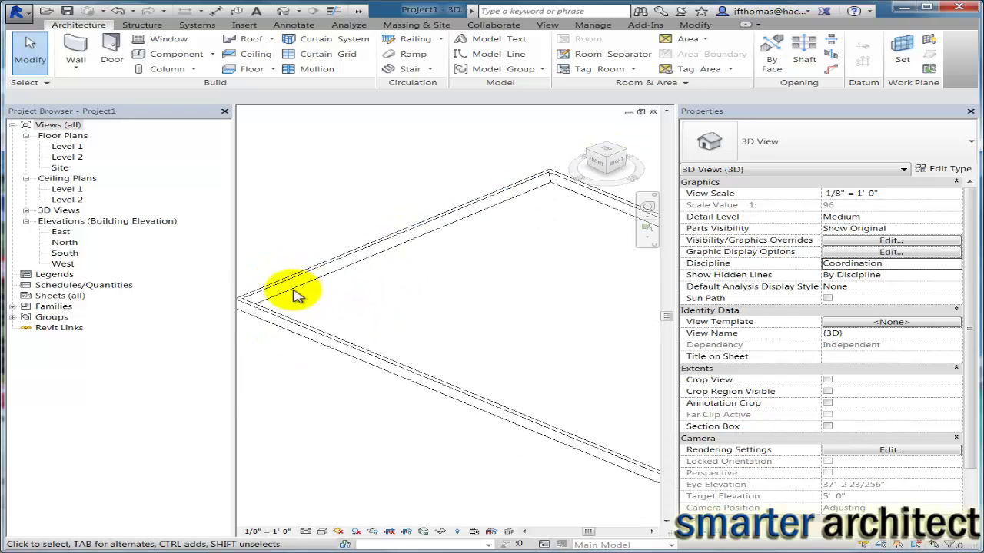
pyautogui.scroll(-3, 294, 296)
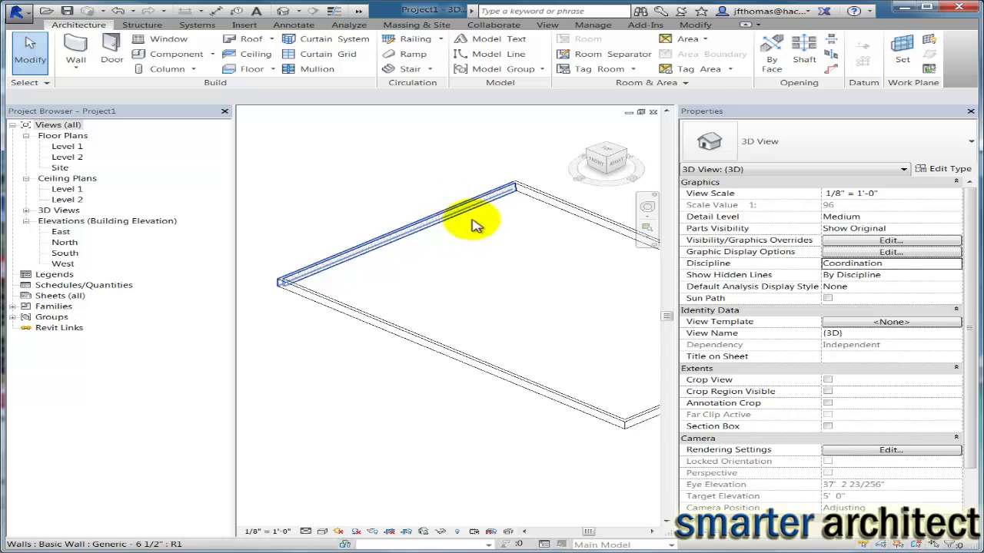
pyautogui.scroll(1, 454, 235)
pyautogui.scroll(-1, 407, 213)
pyautogui.scroll(3, 461, 223)
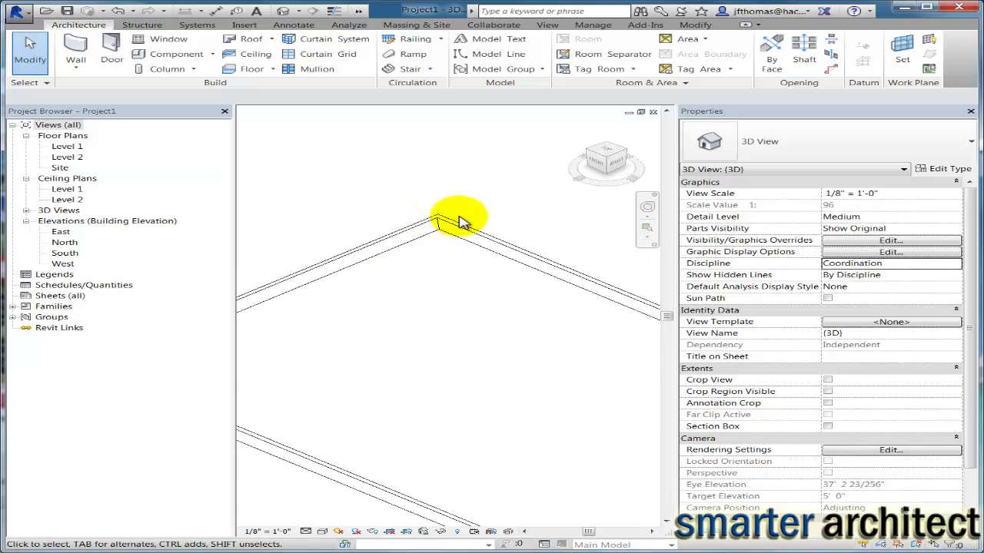
pyautogui.scroll(-4, 461, 222)
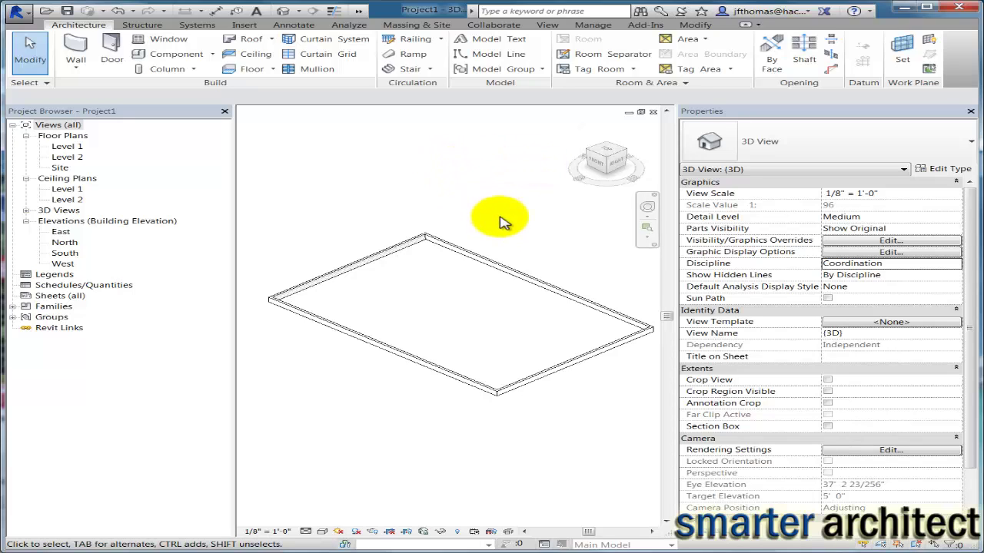
pyautogui.click(607, 177)
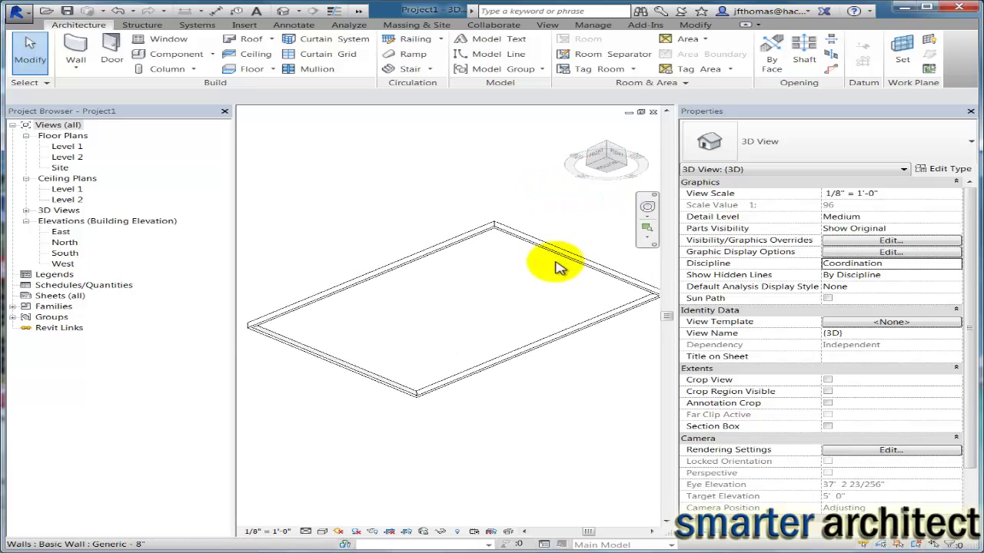
pyautogui.scroll(4, 543, 257)
pyautogui.scroll(-5, 484, 276)
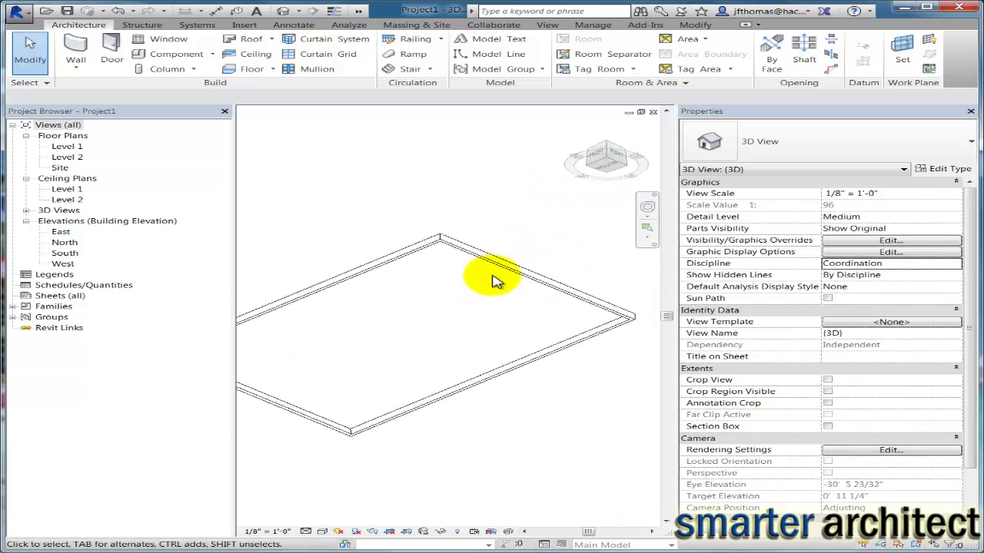
# Step: Create a wall foundation type named Bearing Footing - 12" x 1 1/2", with width 1' 0" and foundation thickness 0' 1 1/2"
pyautogui.scroll(2, 576, 330)
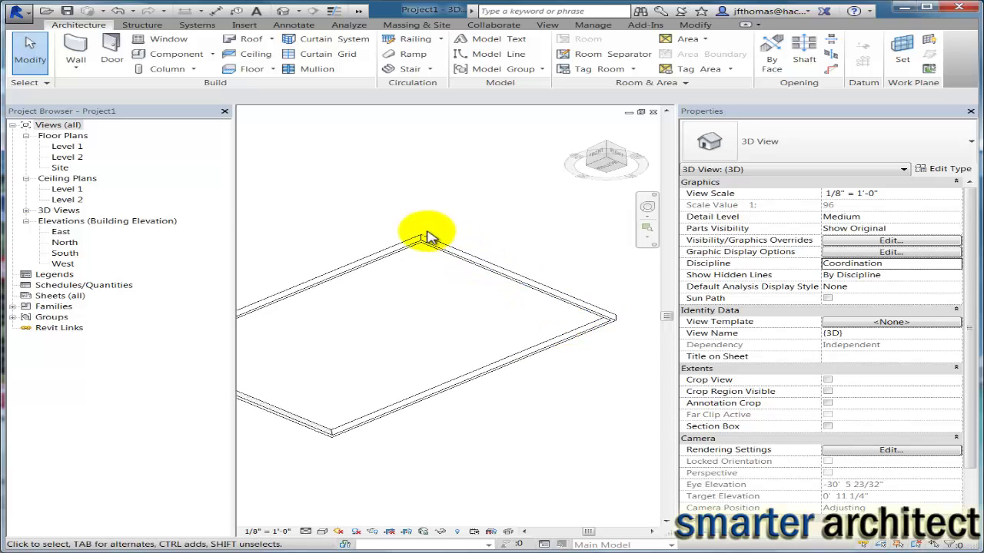
pyautogui.moveTo(428, 238)
pyautogui.mouseDown(button='middle')
pyautogui.moveTo(488, 228)
pyautogui.moveTo(444, 246)
pyautogui.mouseUp(button='middle')
pyautogui.scroll(-5, 451, 238)
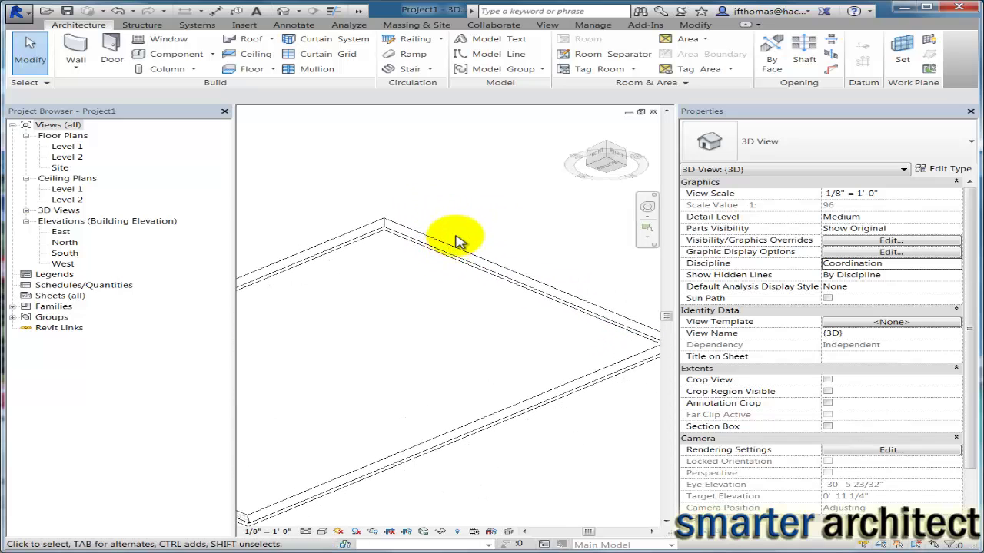
pyautogui.click(141, 27)
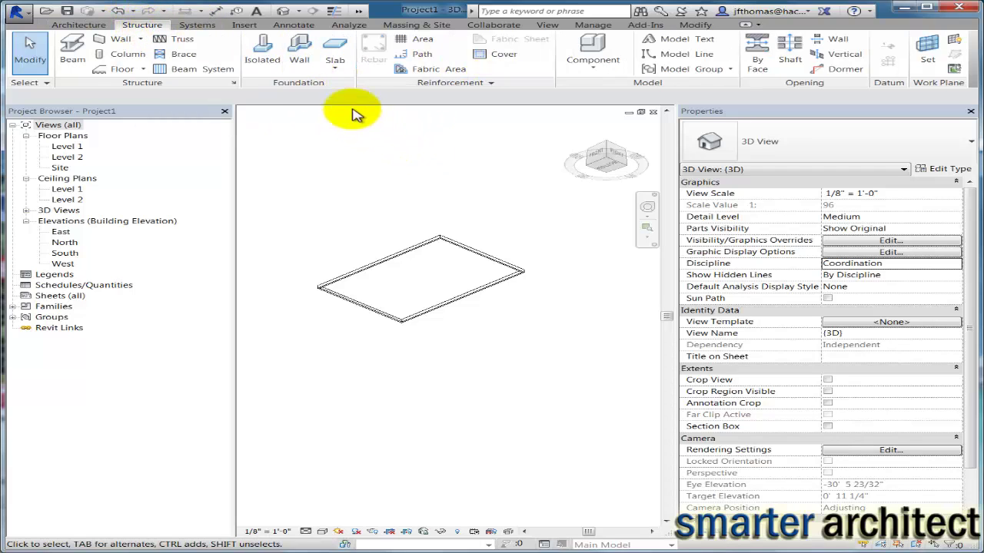
pyautogui.click(302, 42)
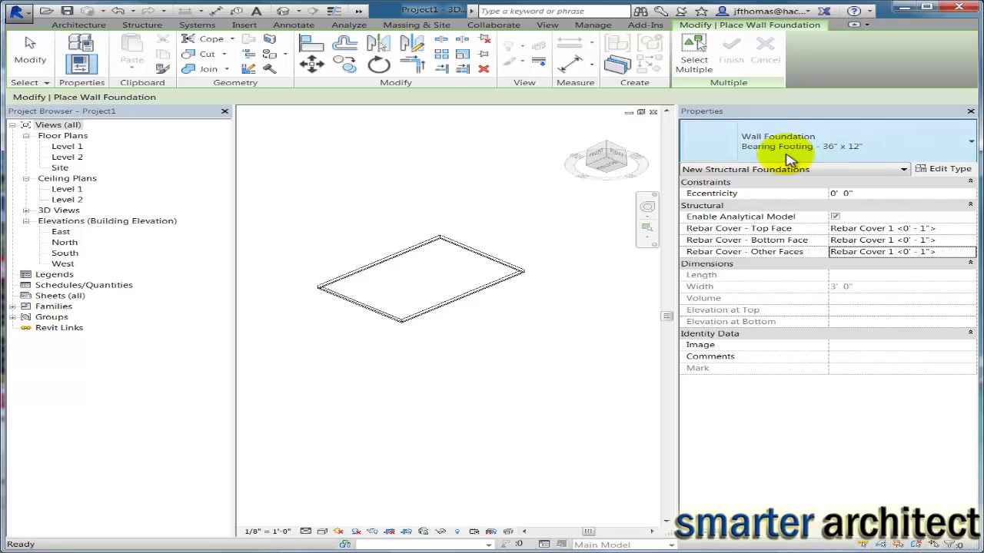
pyautogui.click(953, 171)
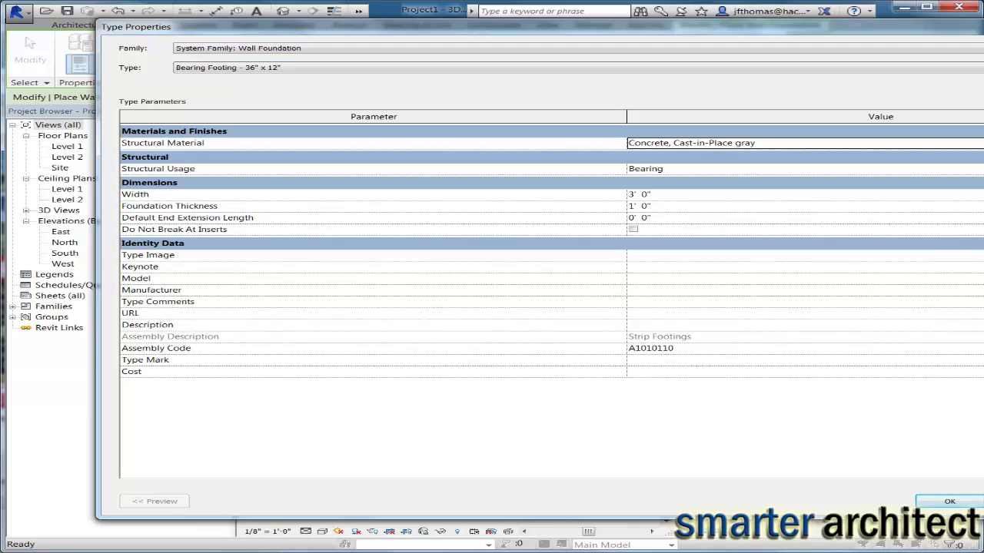
pyautogui.click(980, 67)
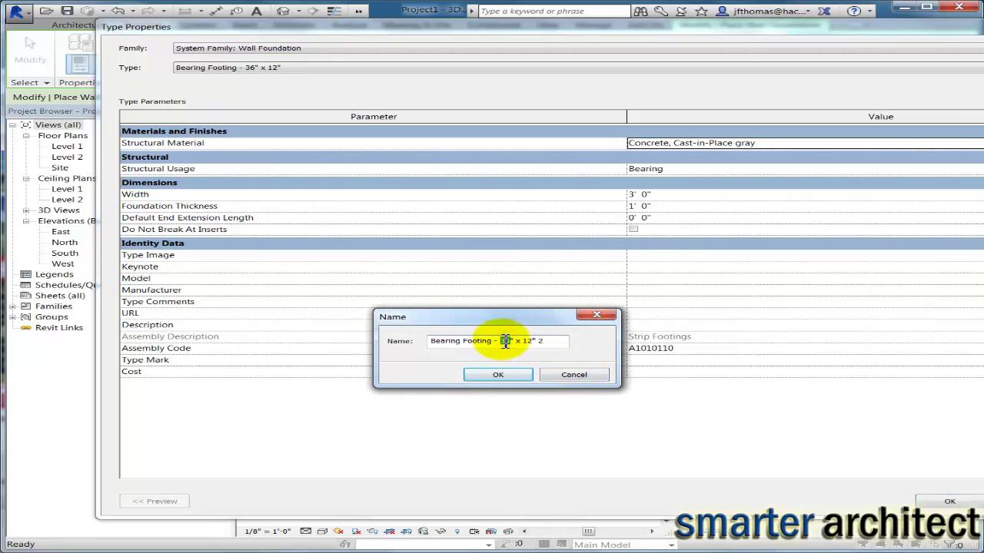
pyautogui.write('12')
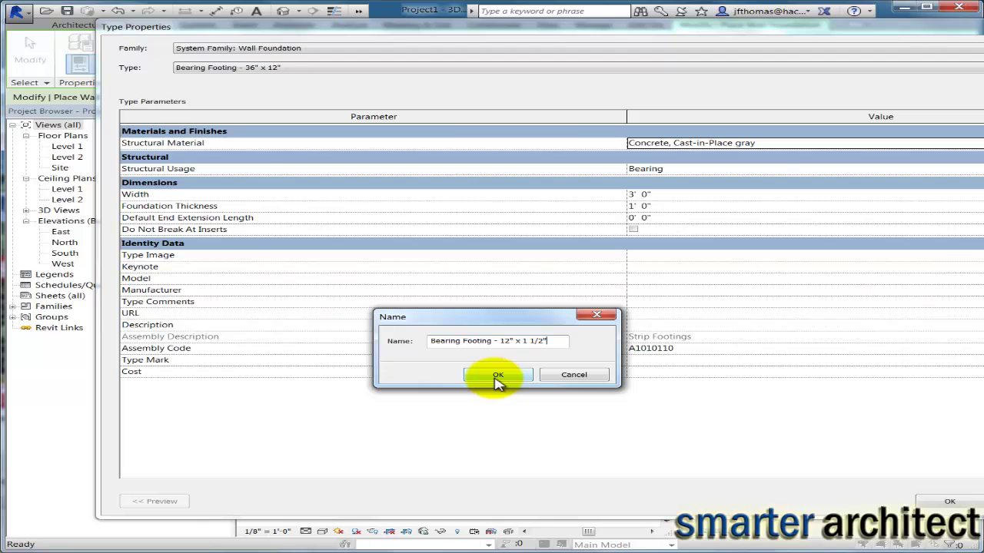
pyautogui.click(496, 377)
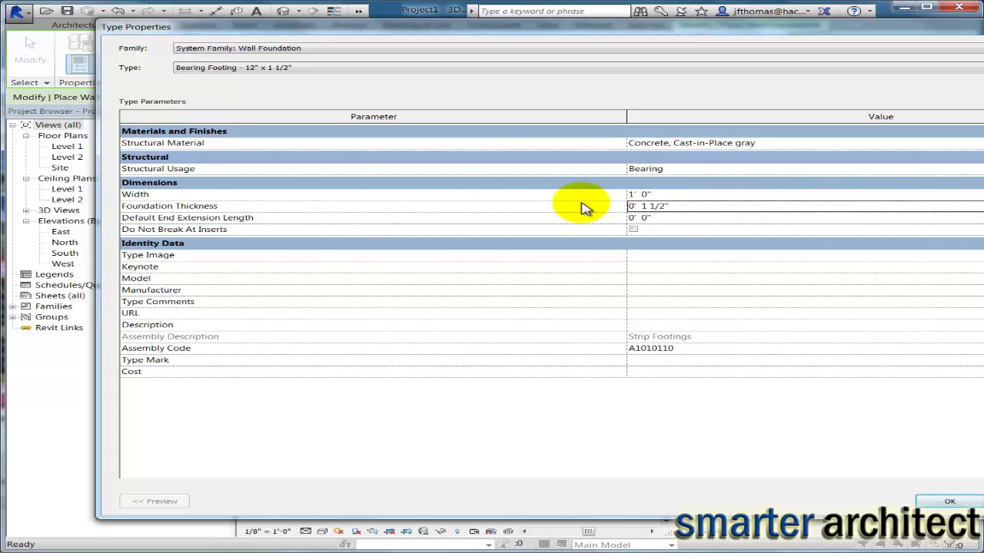
pyautogui.click(950, 503)
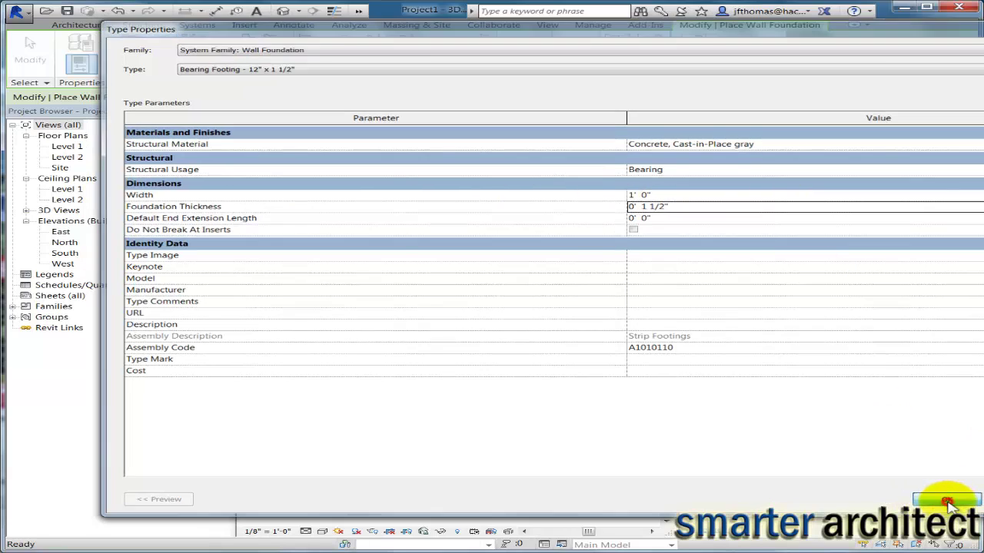
# Step: Place the 12" x 1 1/2" bearing footing under each of the four walls in the 3D view
pyautogui.scroll(3, 444, 242)
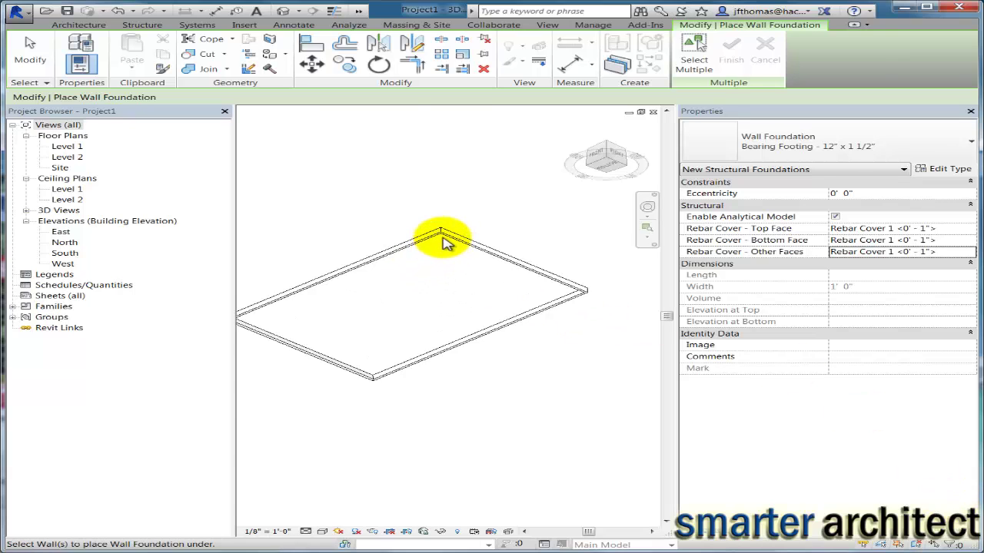
pyautogui.scroll(-2, 454, 208)
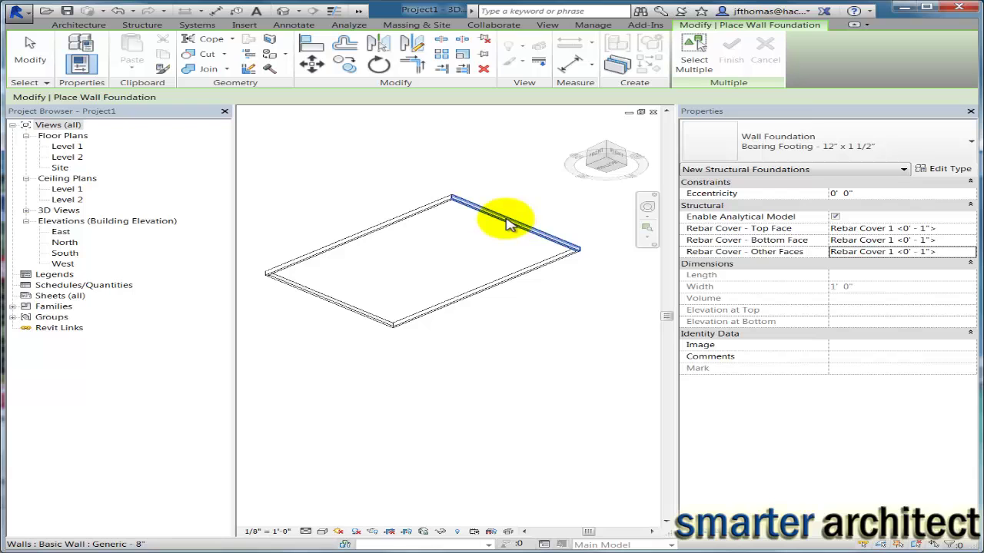
pyautogui.scroll(3, 465, 201)
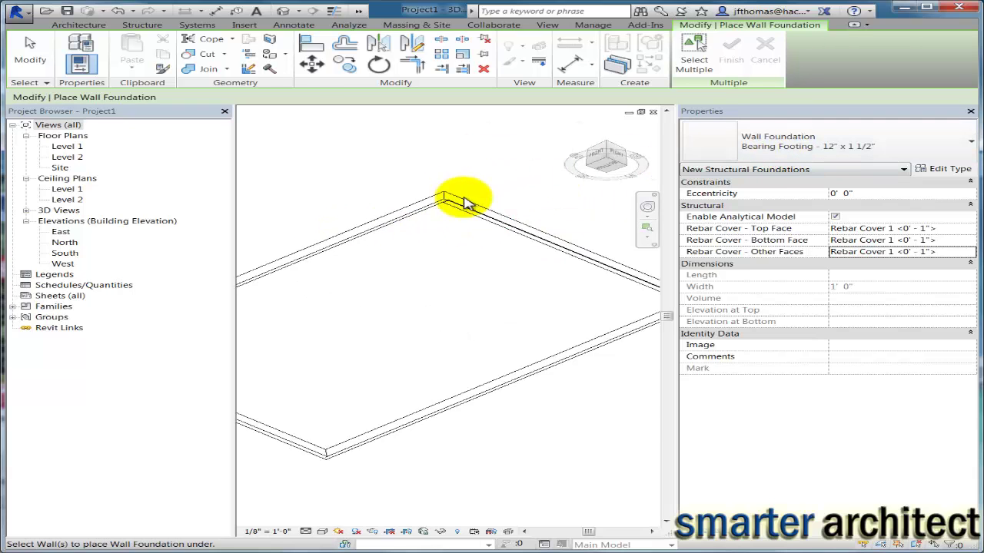
pyautogui.scroll(3, 466, 201)
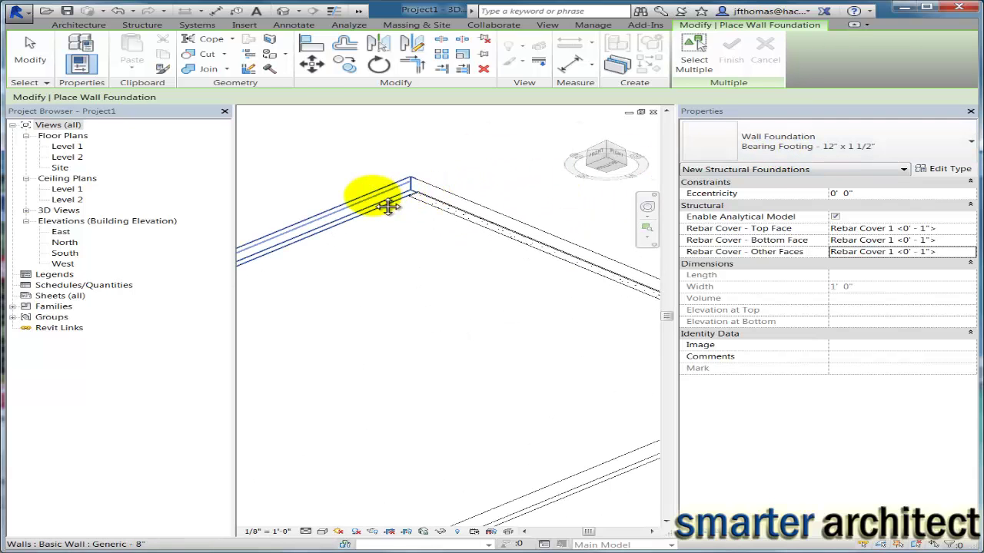
pyautogui.scroll(2, 388, 206)
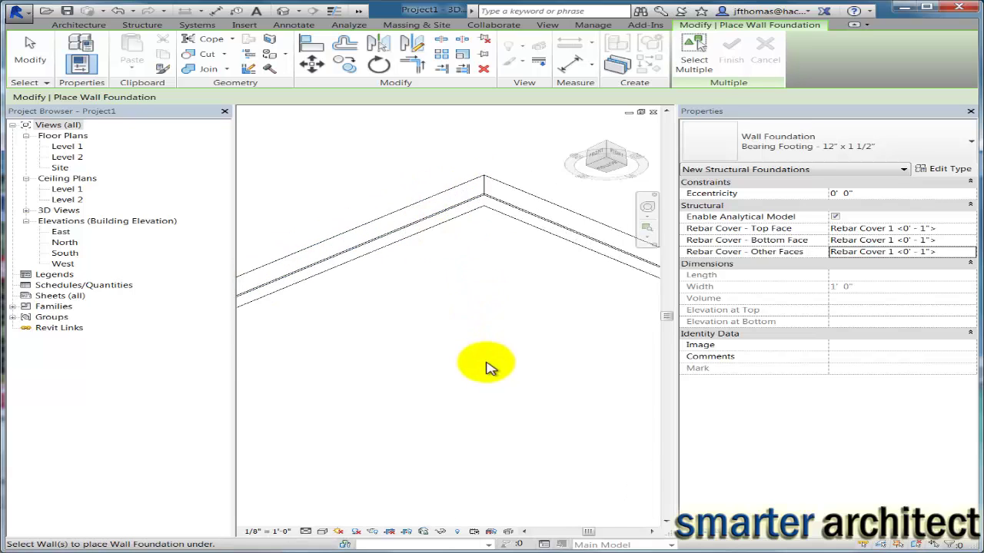
pyautogui.scroll(2, 406, 289)
pyautogui.scroll(2, 581, 315)
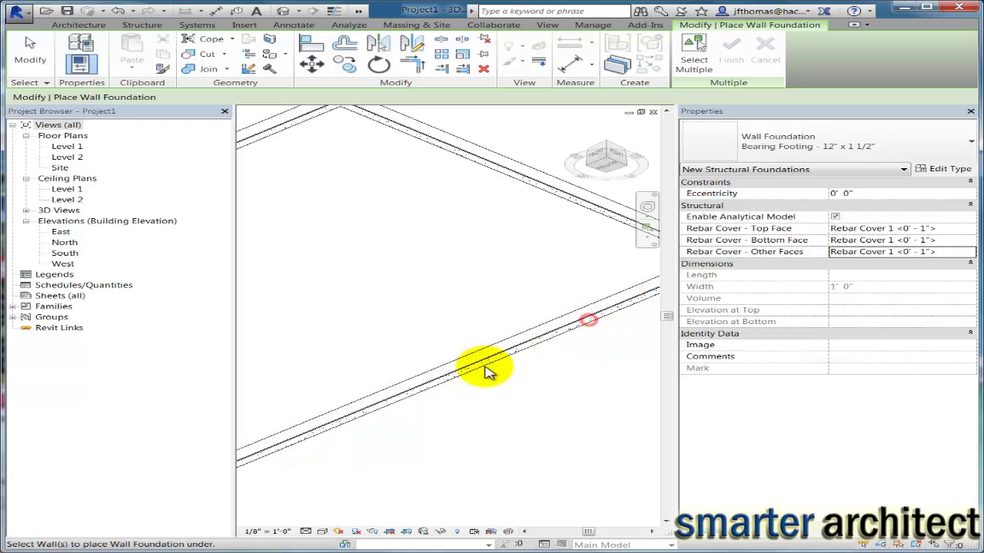
pyautogui.scroll(-5, 461, 384)
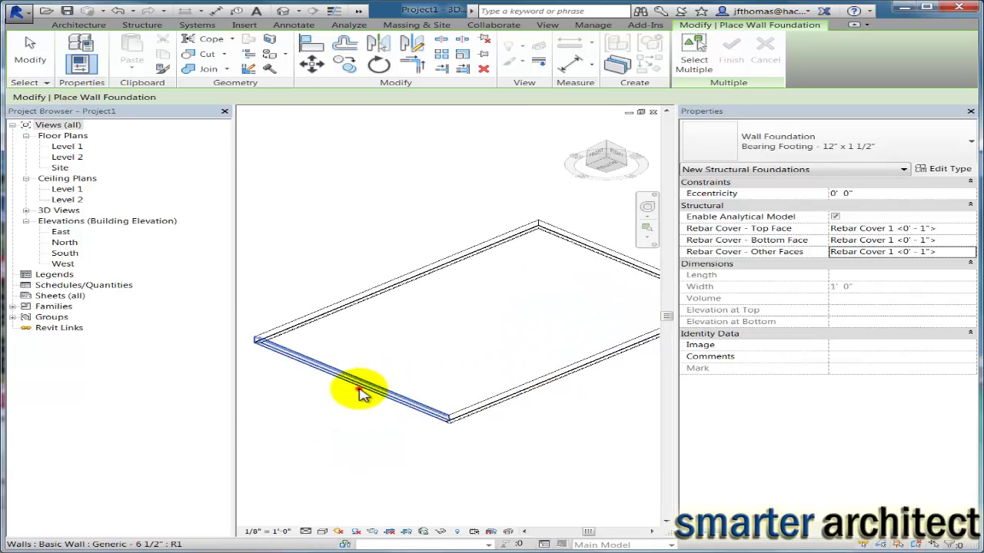
pyautogui.click(361, 393)
pyautogui.scroll(1, 454, 297)
pyautogui.scroll(-2, 454, 276)
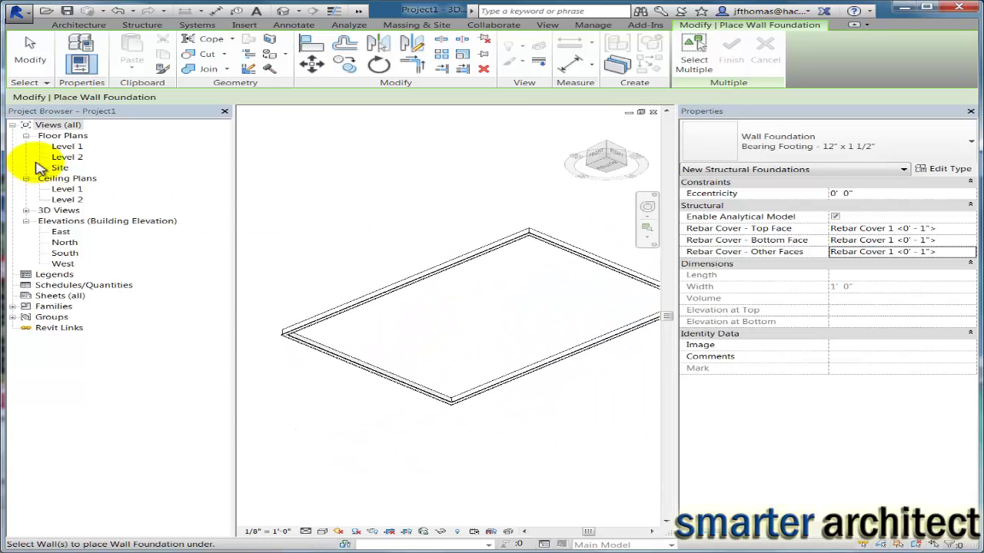
# Step: In the Level 1 floor plan, shrink the wall rectangle to just under half its size by moving the west and north walls inward
pyautogui.doubleClick(66, 146)
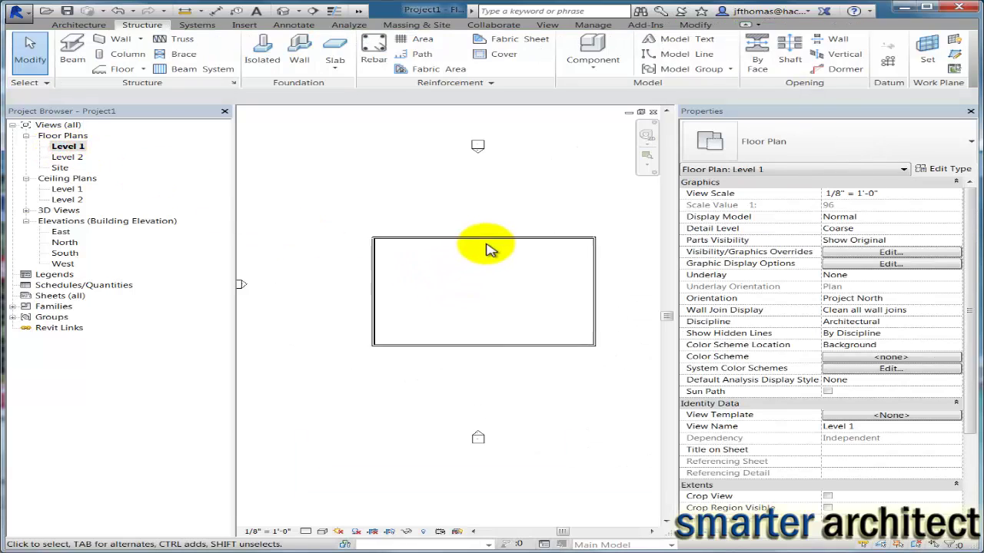
pyautogui.scroll(1, 487, 245)
pyautogui.scroll(-2, 469, 238)
pyautogui.click(460, 239)
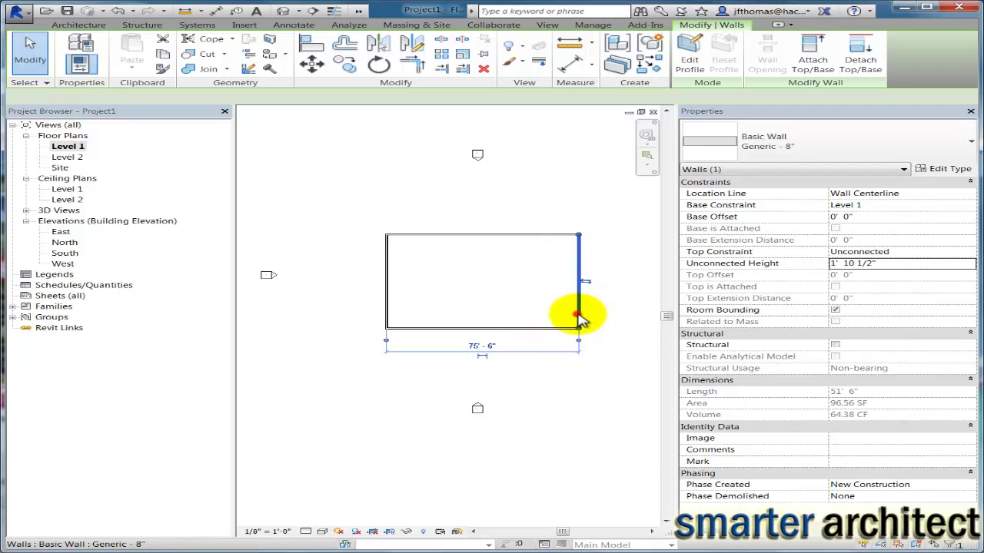
pyautogui.click(578, 319)
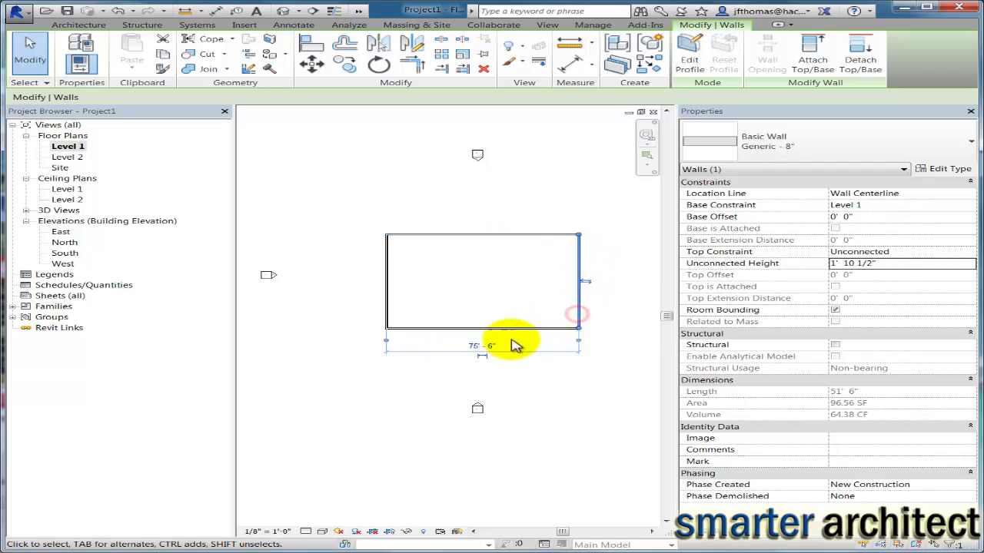
pyautogui.click(387, 289)
pyautogui.moveTo(387, 289); pyautogui.dragTo(520, 285)
pyautogui.click(536, 237)
pyautogui.click(454, 262)
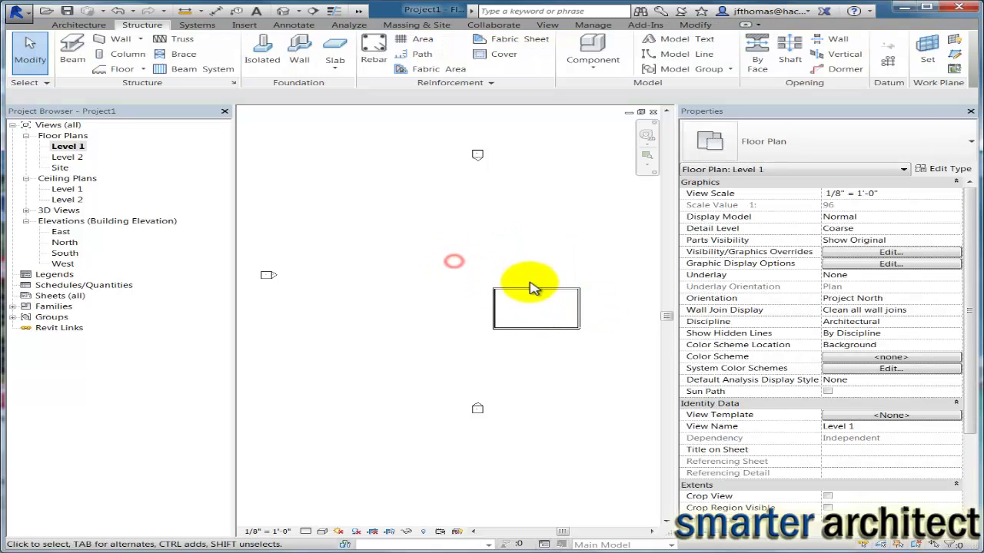
# Step: Select the chain of four connected walls and move it back to the center between the elevation markers
pyautogui.click(520, 291)
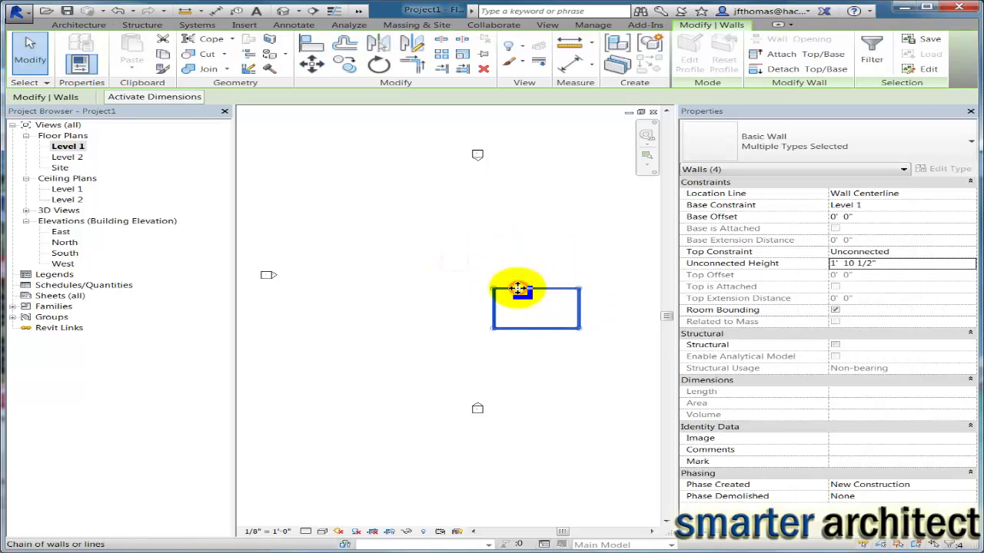
pyautogui.moveTo(516, 285); pyautogui.dragTo(456, 257)
pyautogui.click(472, 234)
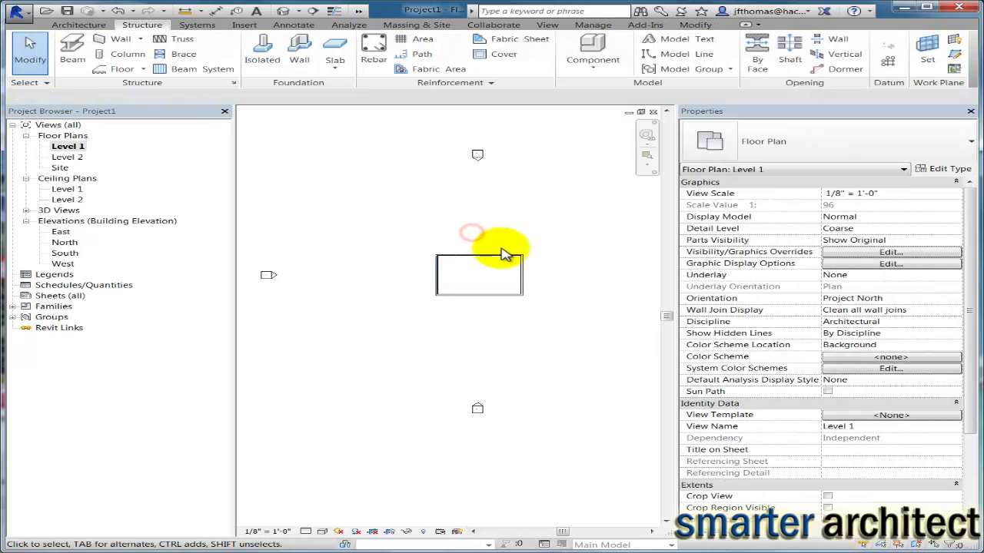
# Step: Draw a vertical building section through the middle of the enclosure, crossing the north and south walls and facing east
pyautogui.scroll(1, 502, 253)
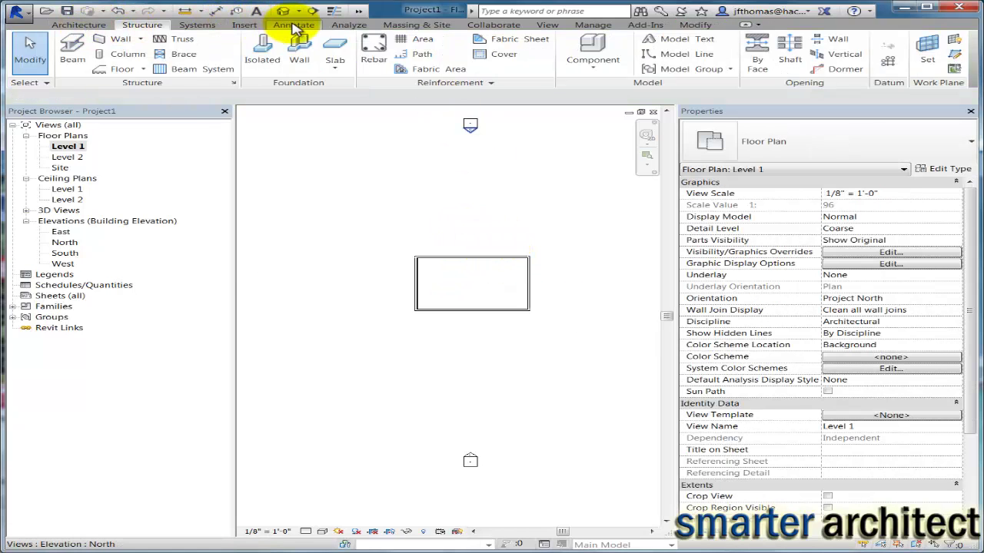
pyautogui.click(313, 12)
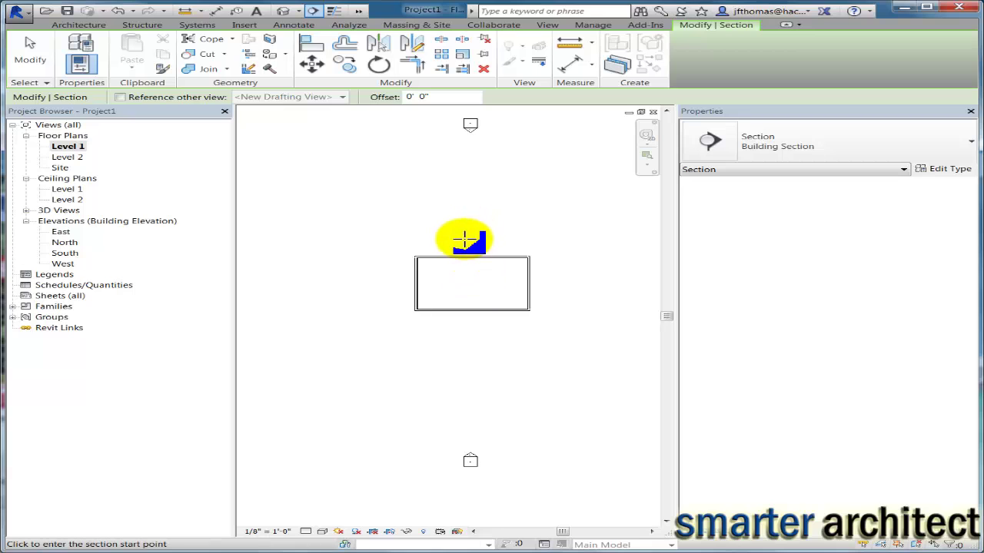
pyautogui.click(468, 242)
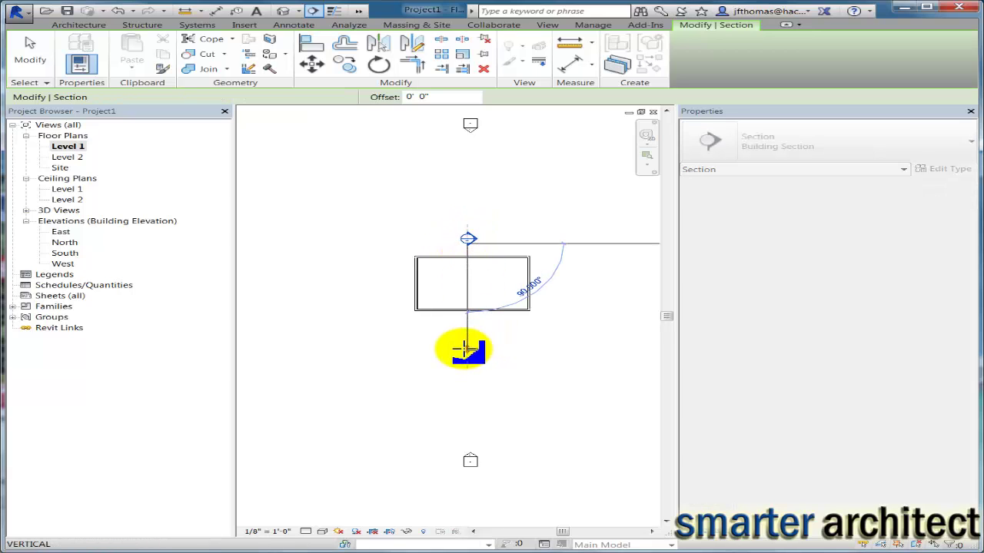
pyautogui.click(465, 342)
pyautogui.press('Escape')
pyautogui.press('Escape')
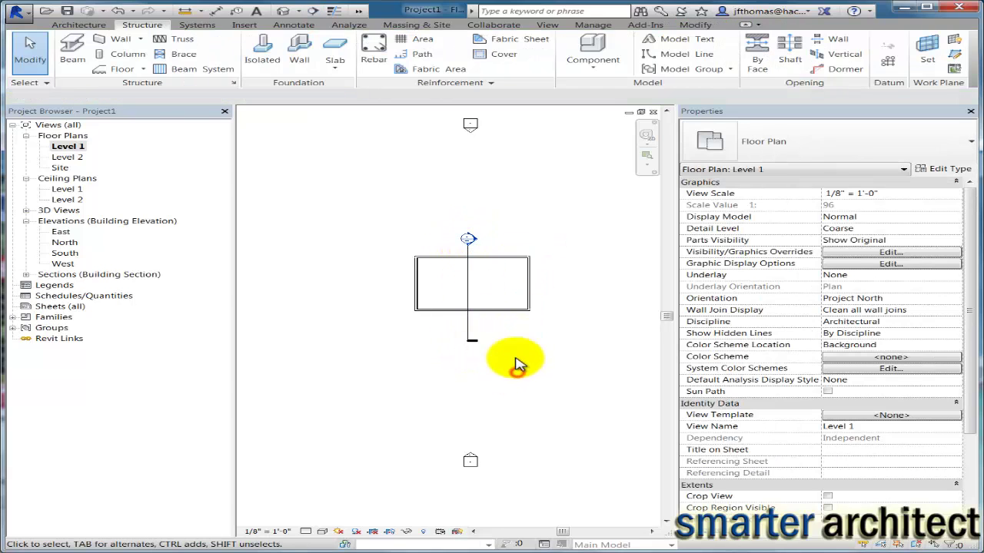
# Step: Open the new section view and examine how the cut walls at both ends sit on their footings
pyautogui.doubleClick(474, 240)
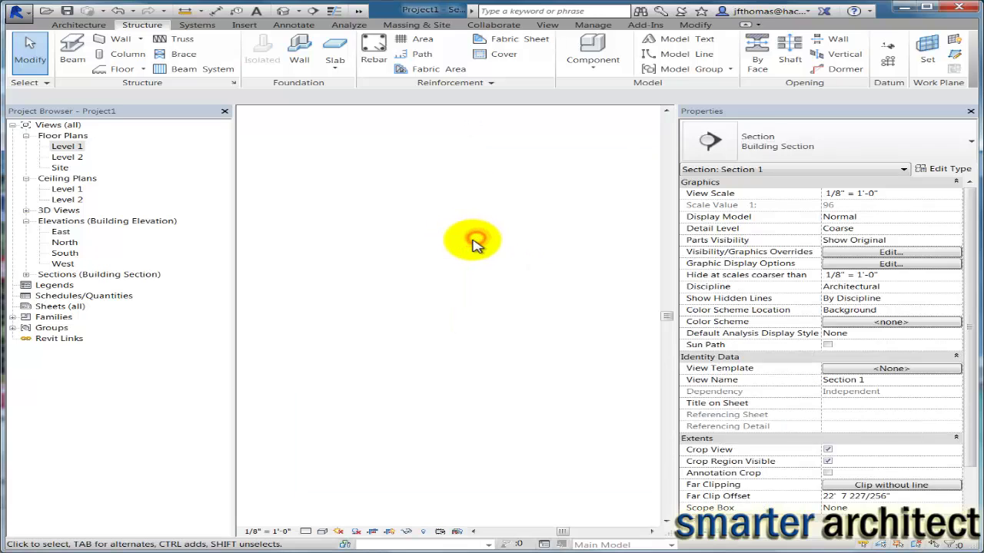
pyautogui.scroll(4, 511, 319)
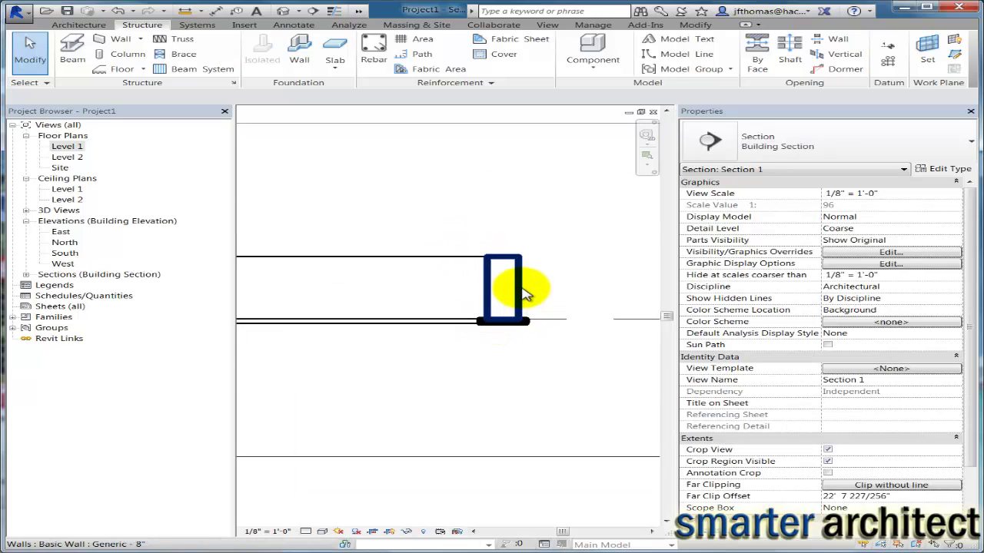
pyautogui.scroll(-10, 518, 281)
pyautogui.scroll(3, 384, 278)
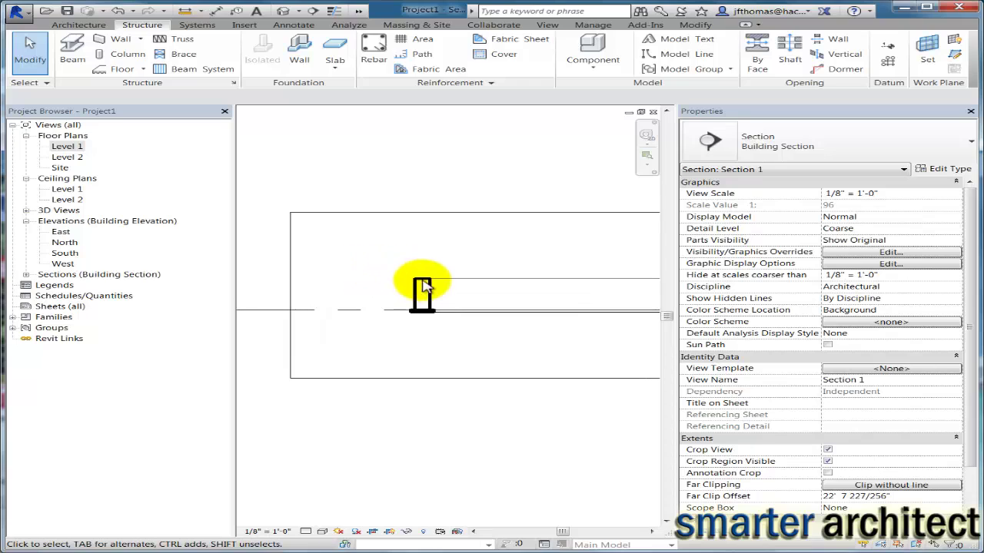
pyautogui.moveTo(450, 301); pyautogui.dragTo(395, 281, button='middle')
pyautogui.scroll(-2, 415, 288)
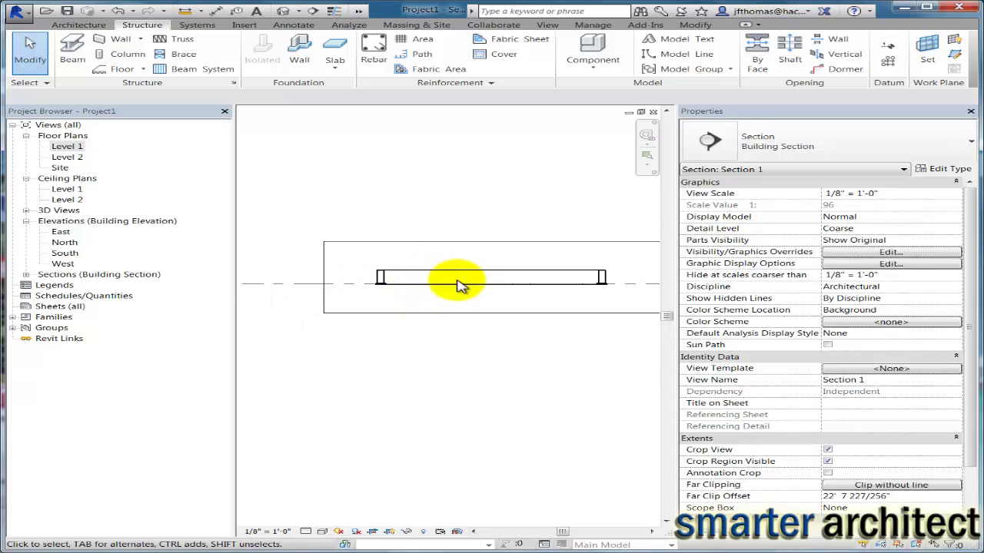
pyautogui.scroll(-1, 507, 286)
pyautogui.moveTo(560, 290); pyautogui.dragTo(566, 264, button='middle')
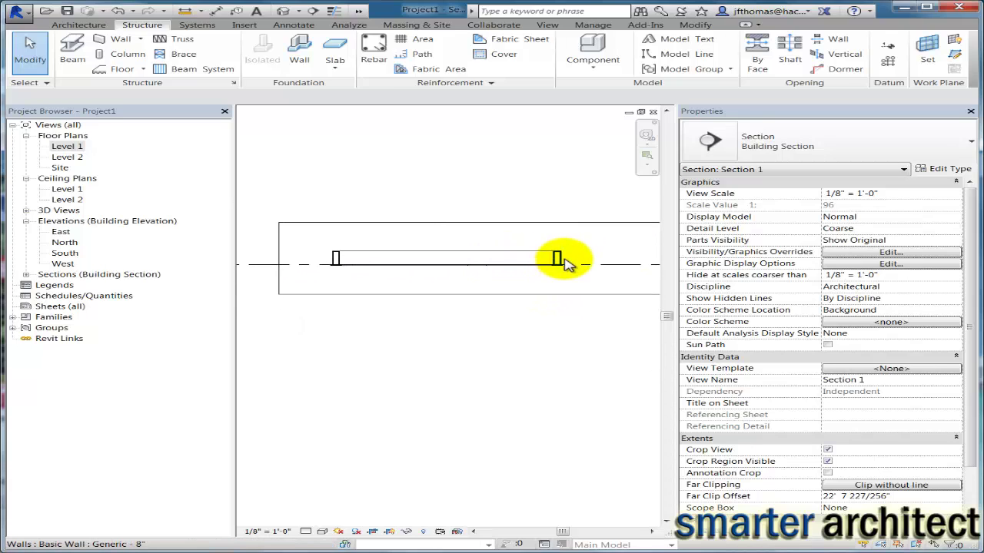
pyautogui.scroll(5, 566, 263)
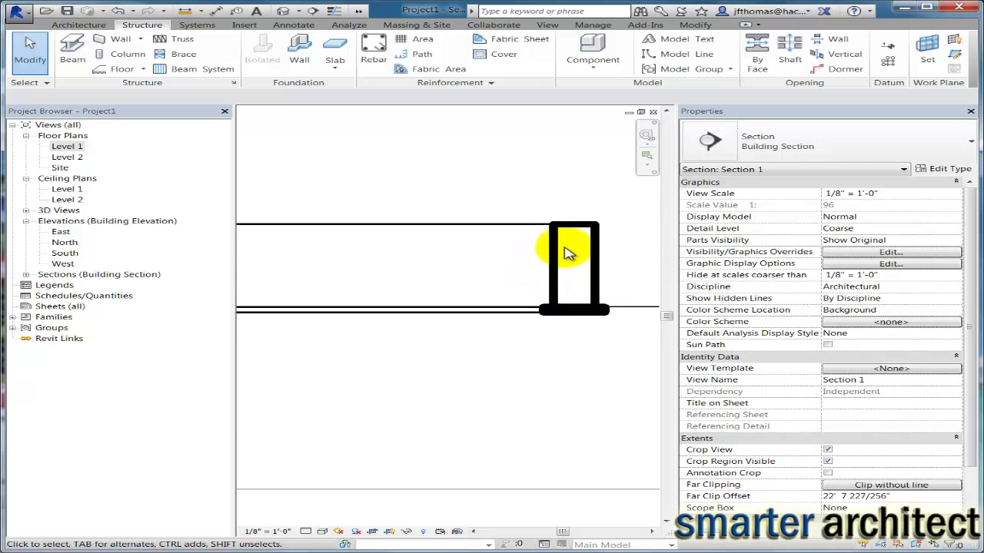
# Step: Select the chain of connected walls in the section and change their type to Generic - 6 1/2", checking both cut ends
pyautogui.scroll(-2, 567, 253)
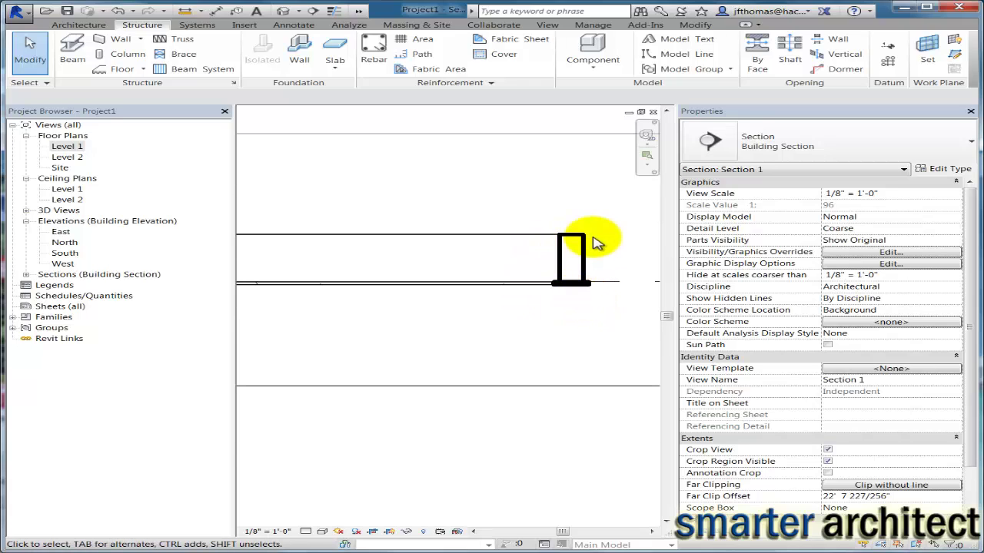
pyautogui.press('Tab')
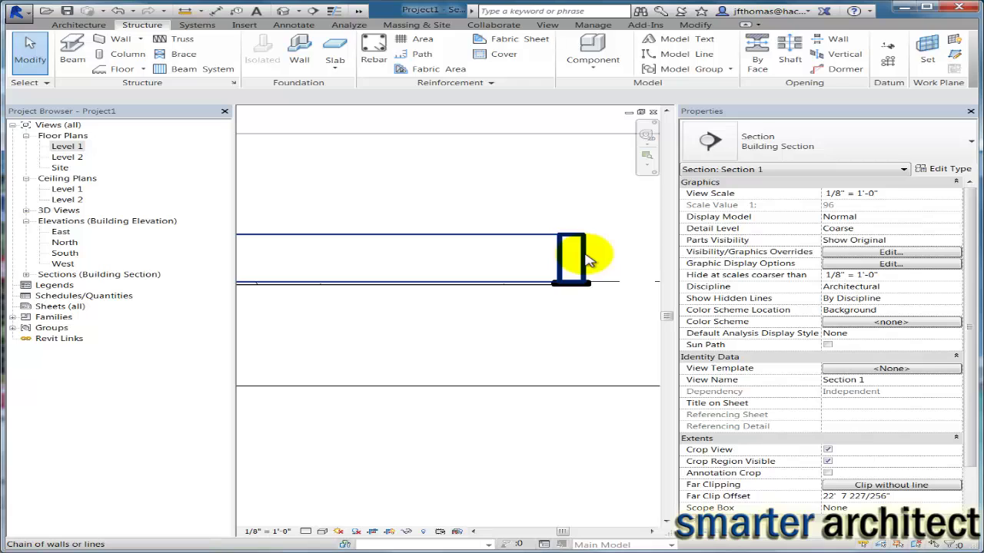
pyautogui.click(588, 261)
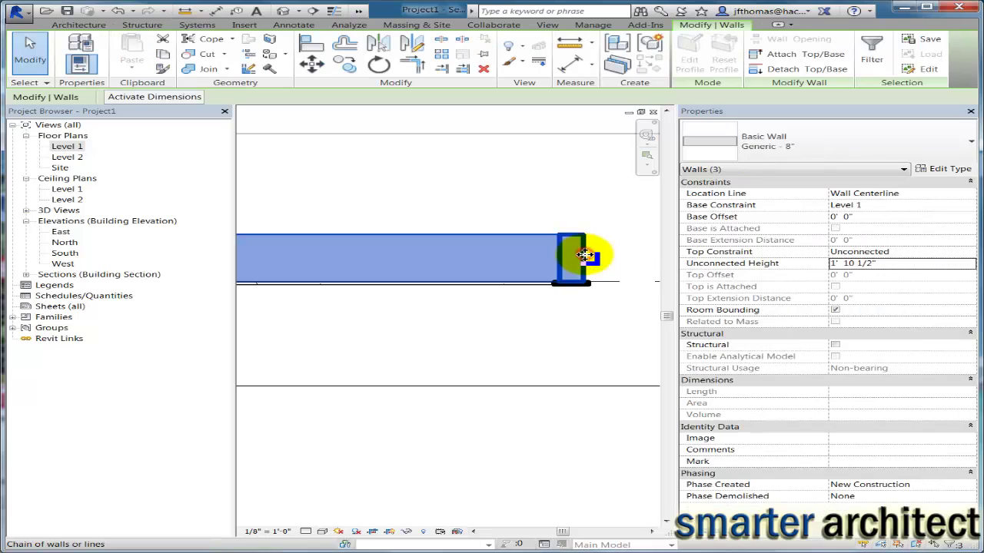
pyautogui.click(890, 154)
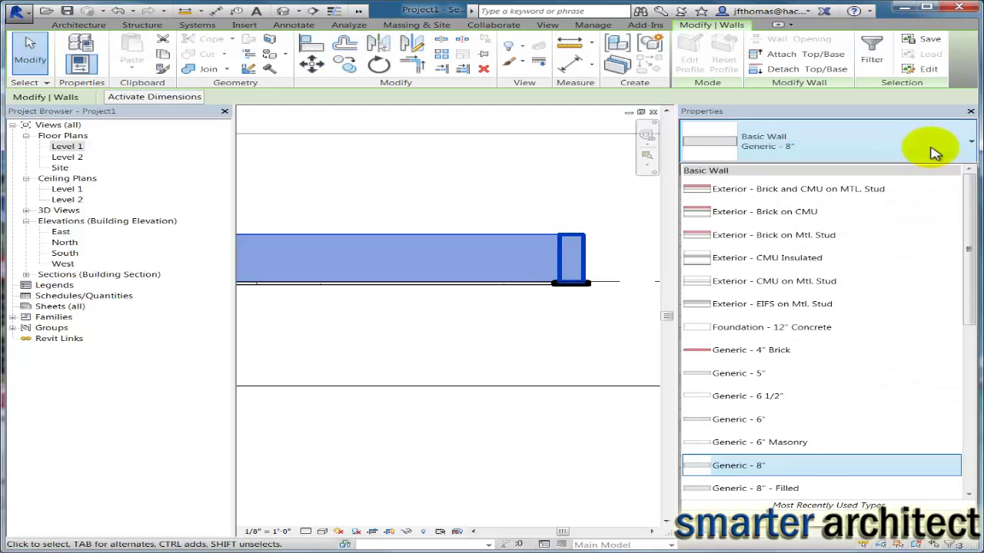
pyautogui.moveTo(756, 400)
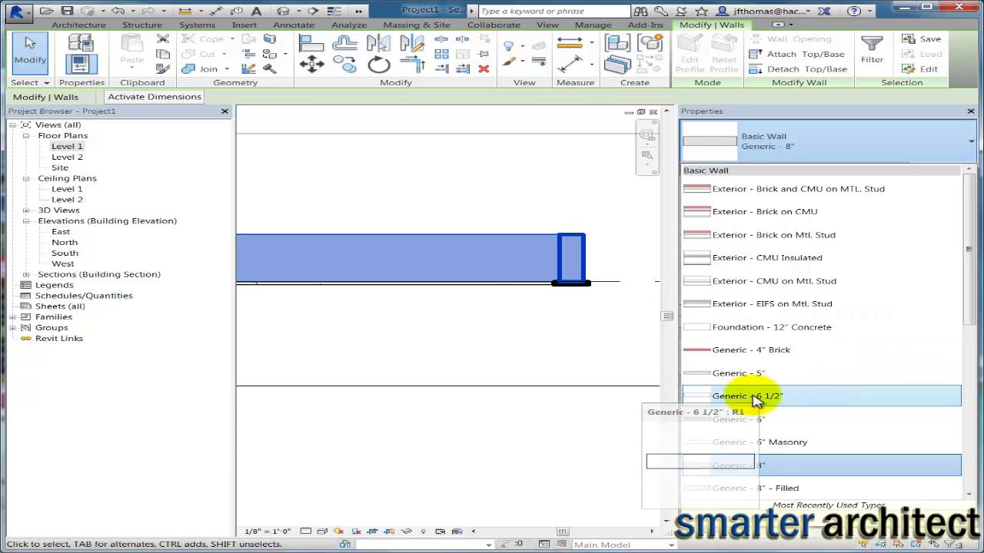
pyautogui.click(786, 398)
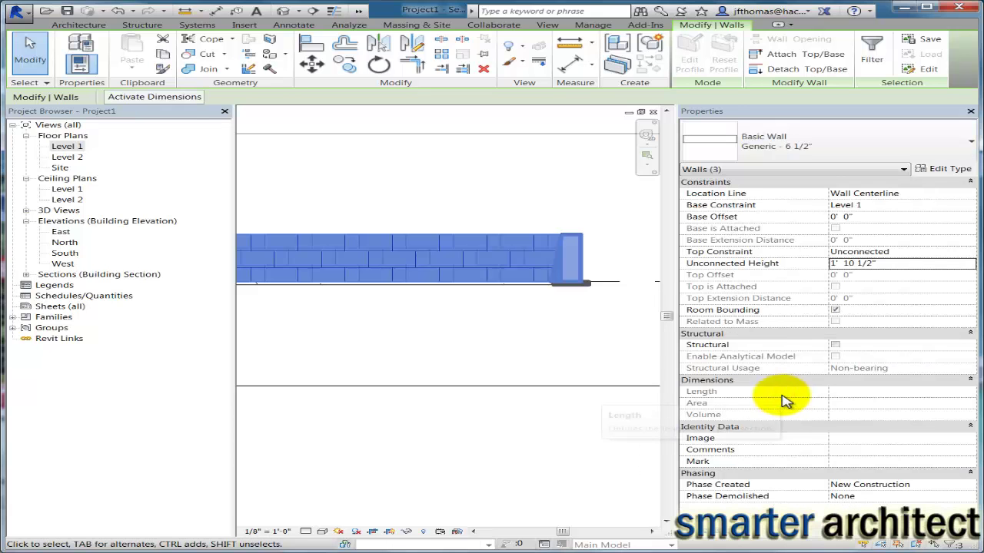
pyautogui.click(587, 342)
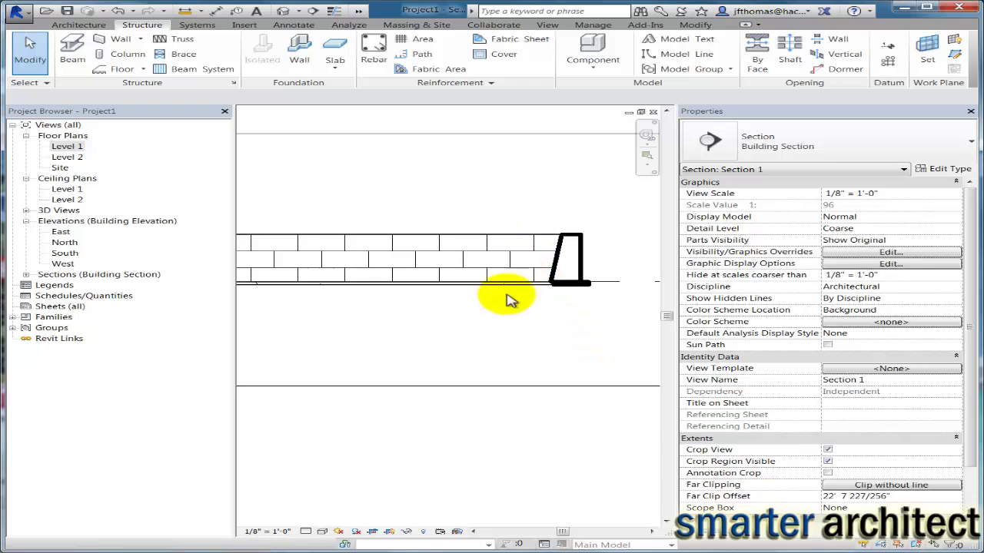
pyautogui.scroll(-4, 509, 301)
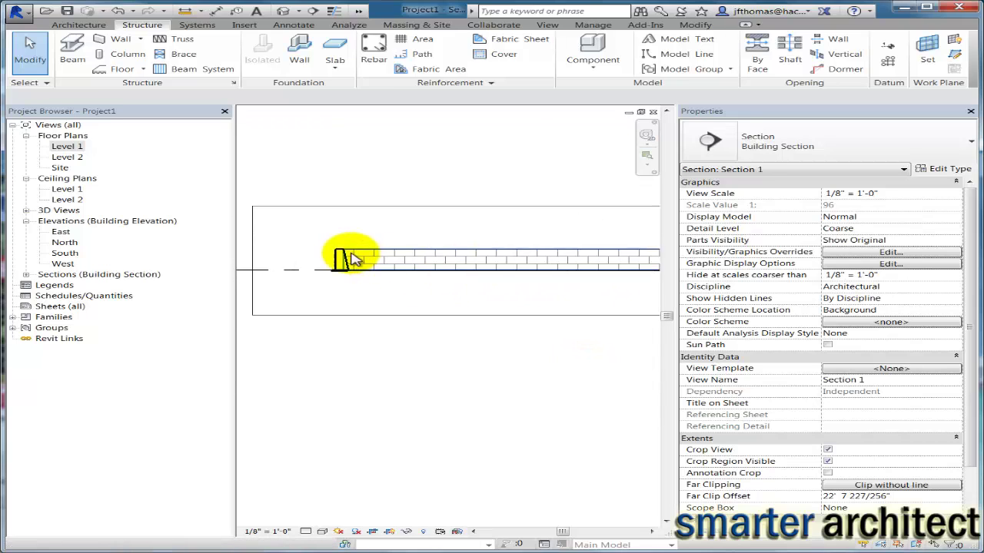
pyautogui.scroll(2, 373, 264)
pyautogui.scroll(-3, 445, 282)
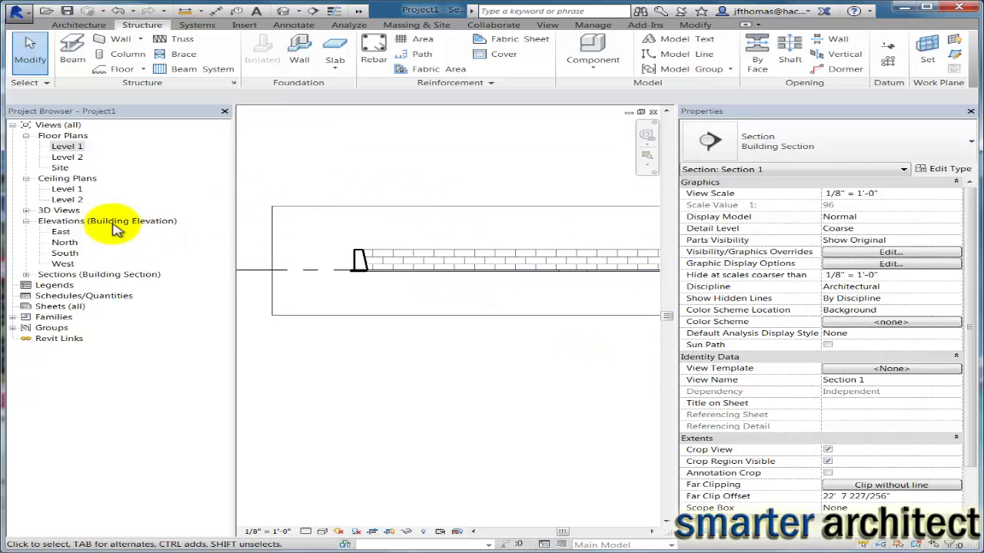
# Step: Open the default 3D view and examine the block walls and their footings from above
pyautogui.click(27, 210)
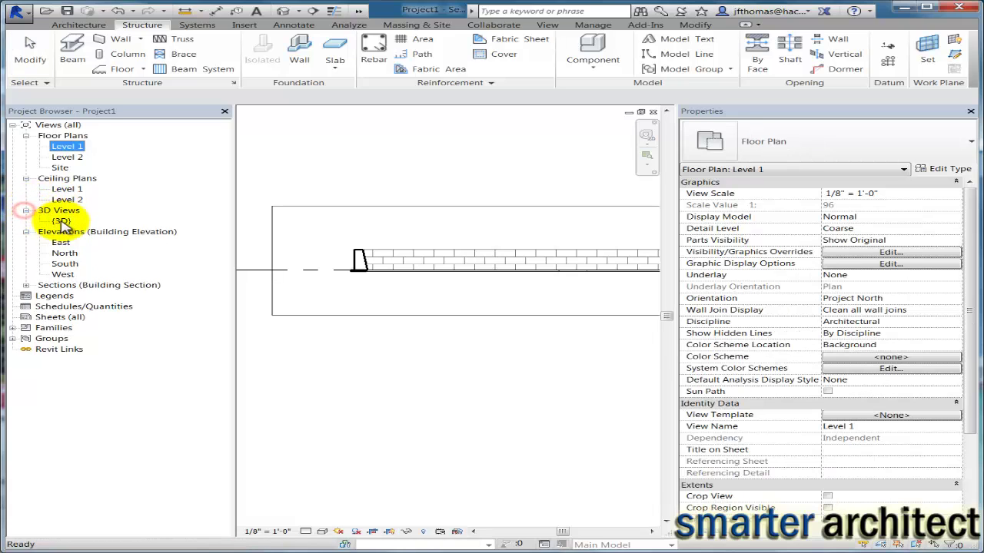
pyautogui.doubleClick(61, 220)
pyautogui.scroll(4, 549, 307)
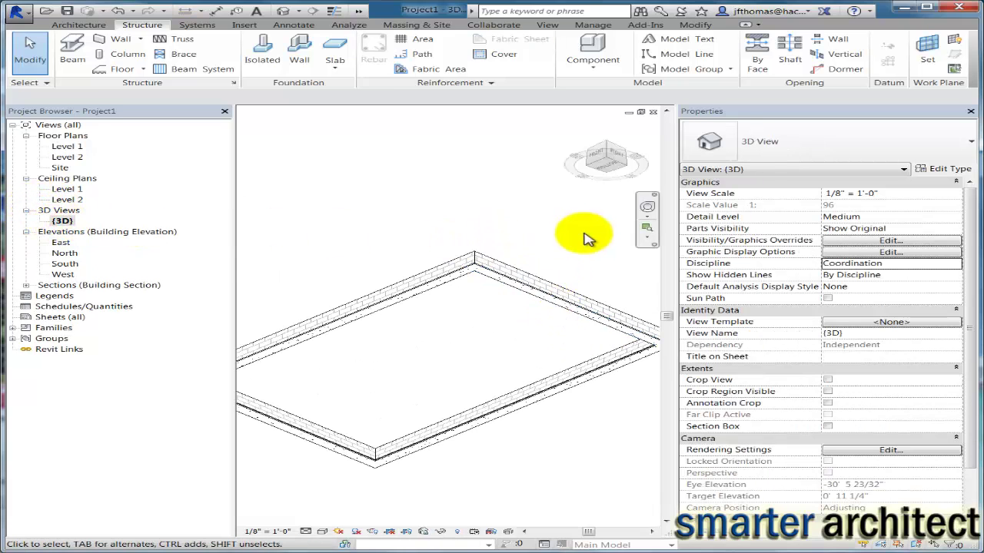
pyautogui.moveTo(607, 148); pyautogui.dragTo(428, 269)
pyautogui.scroll(4, 548, 343)
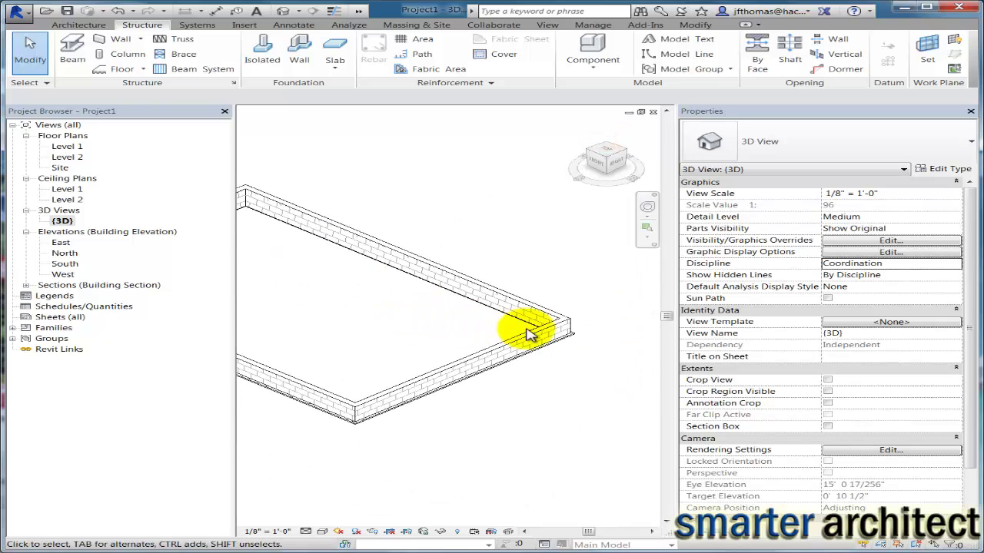
pyautogui.moveTo(520, 329); pyautogui.dragTo(509, 354, button='middle')
pyautogui.scroll(-4, 575, 348)
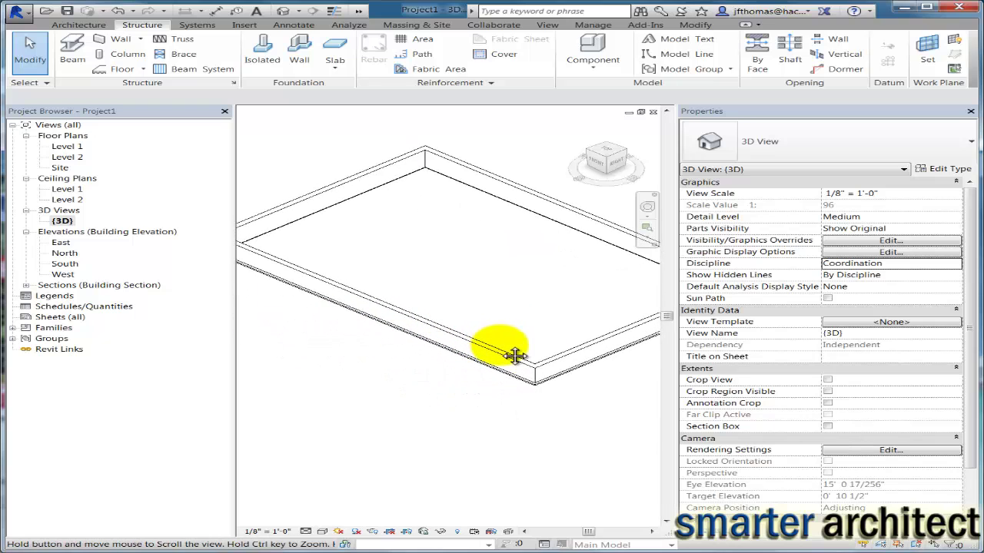
pyautogui.scroll(-1, 502, 314)
pyautogui.moveTo(503, 314)
pyautogui.mouseDown(button='middle')
pyautogui.moveTo(499, 288)
pyautogui.moveTo(486, 295)
pyautogui.mouseUp(button='middle')
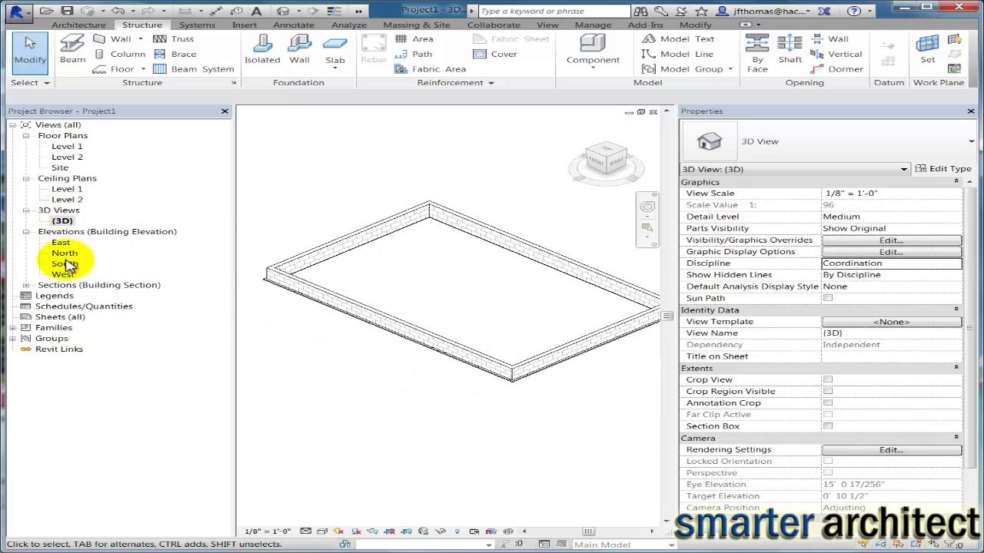
# Step: In the Section 1 view, set the eccentricity of the bearing footing under the right-hand cut wall to -0' 2"
pyautogui.click(26, 285)
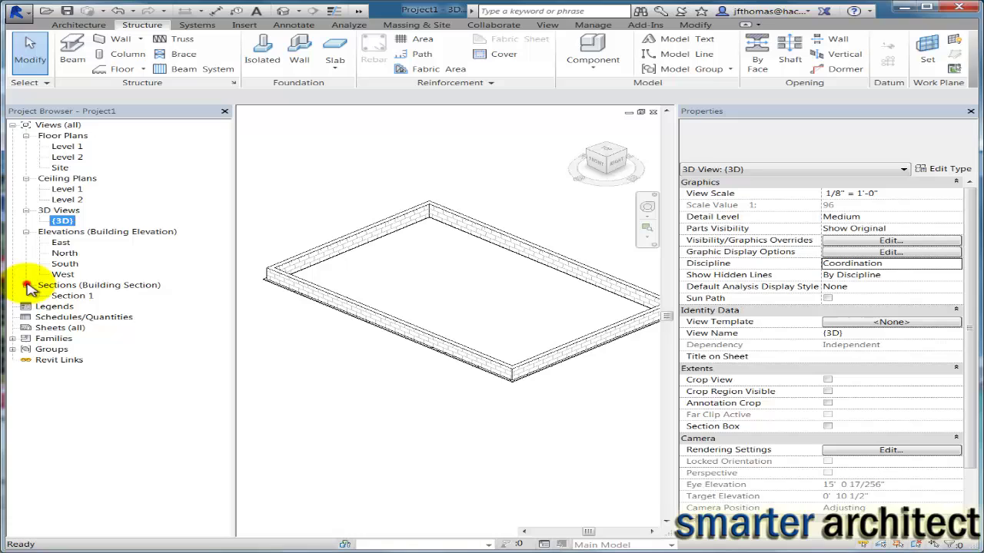
pyautogui.doubleClick(73, 295)
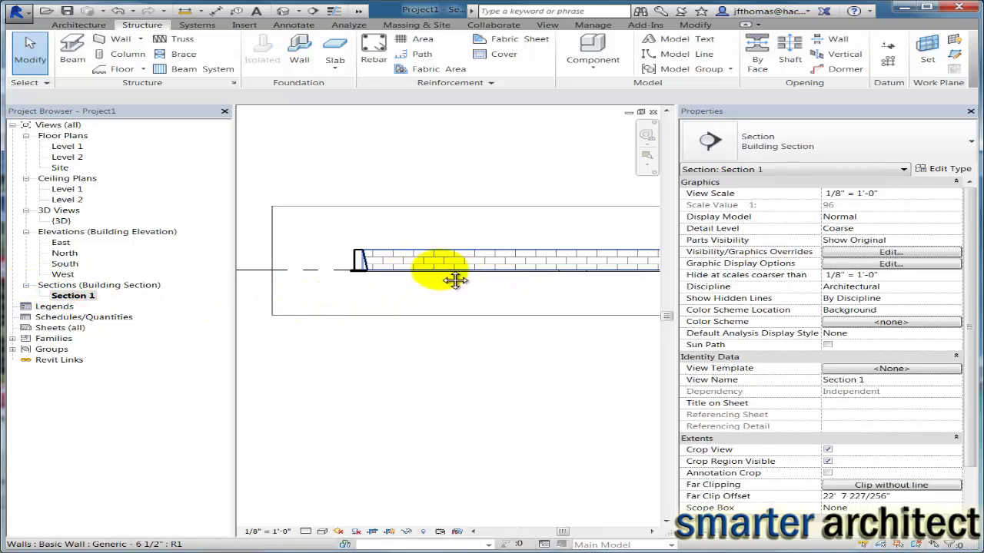
pyautogui.moveTo(450, 275); pyautogui.dragTo(292, 268, button='middle')
pyautogui.scroll(3, 558, 269)
pyautogui.moveTo(597, 290); pyautogui.dragTo(553, 275, button='middle')
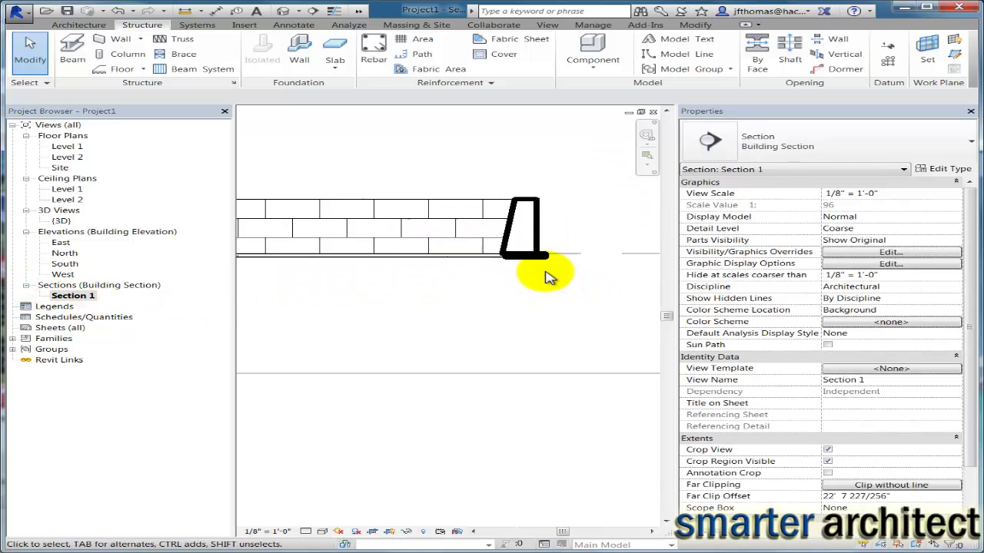
pyautogui.click(541, 242)
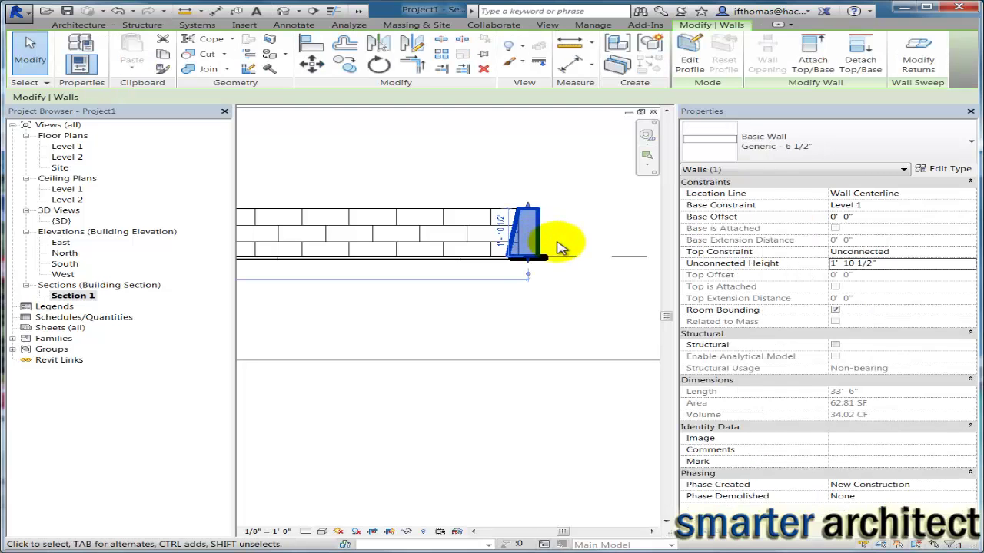
pyautogui.press('Escape')
pyautogui.click(544, 259)
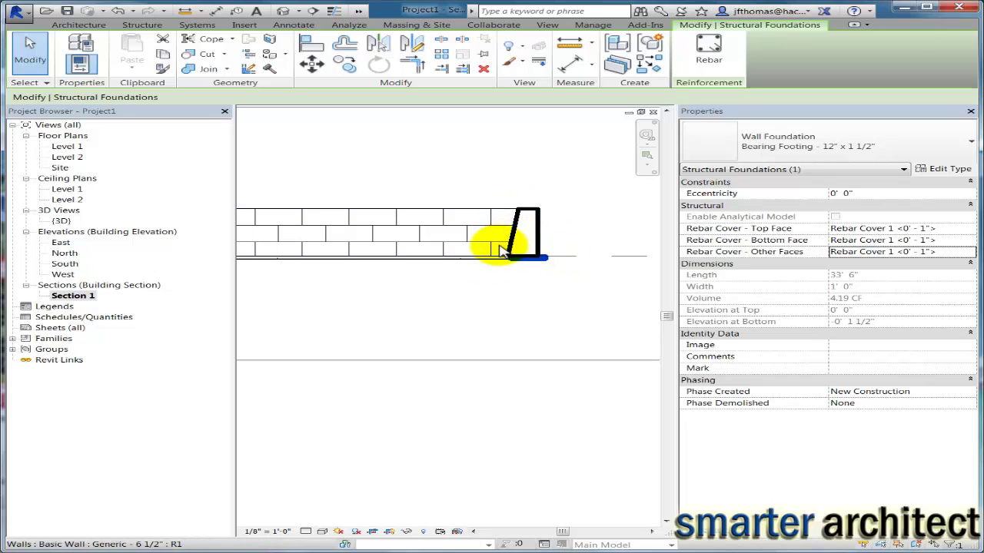
pyautogui.click(894, 194)
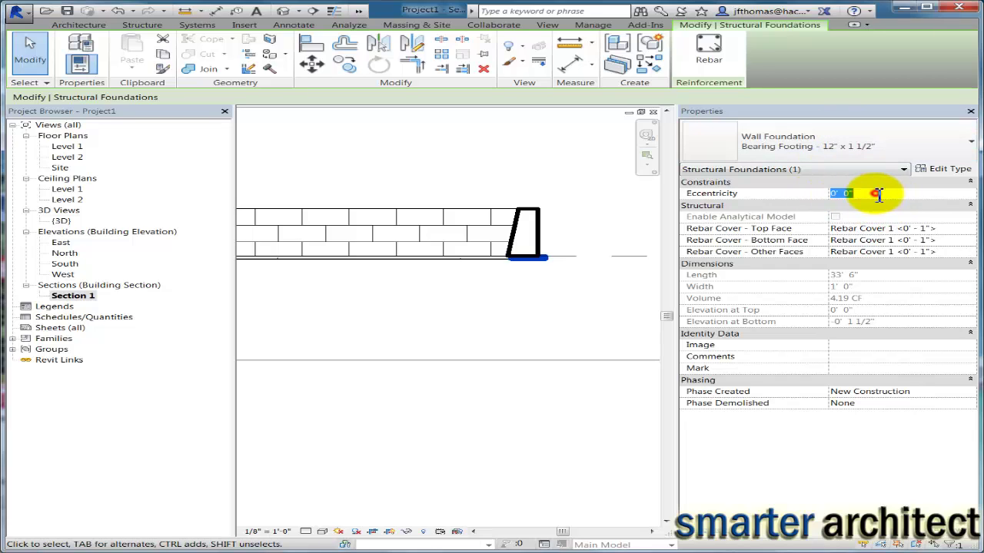
pyautogui.write('2"')
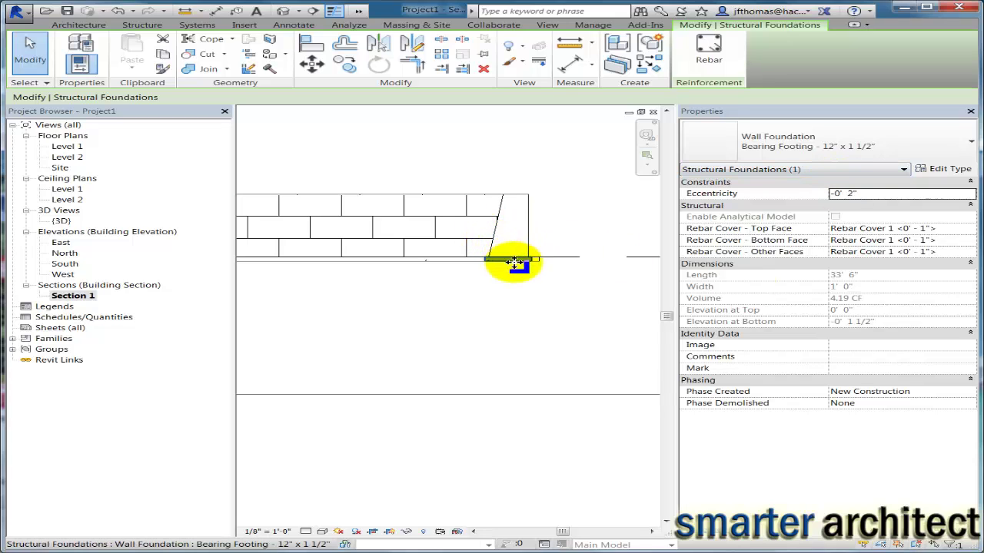
# Step: Examine how the offset footing sits under the wedge wall in Section 1, toggling between full line weights and thin lines
pyautogui.scroll(3, 527, 265)
pyautogui.scroll(2, 503, 240)
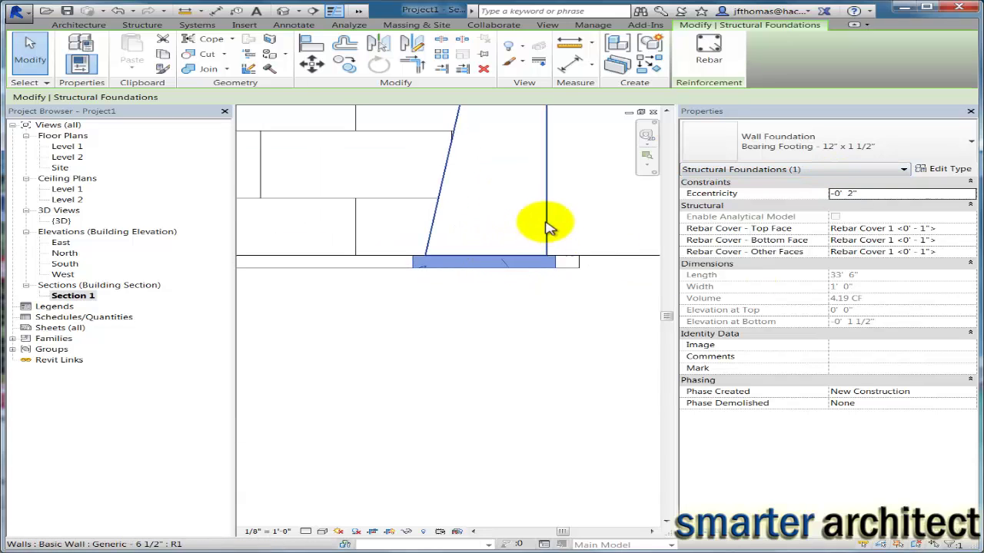
pyautogui.scroll(-2, 538, 230)
pyautogui.click(534, 306)
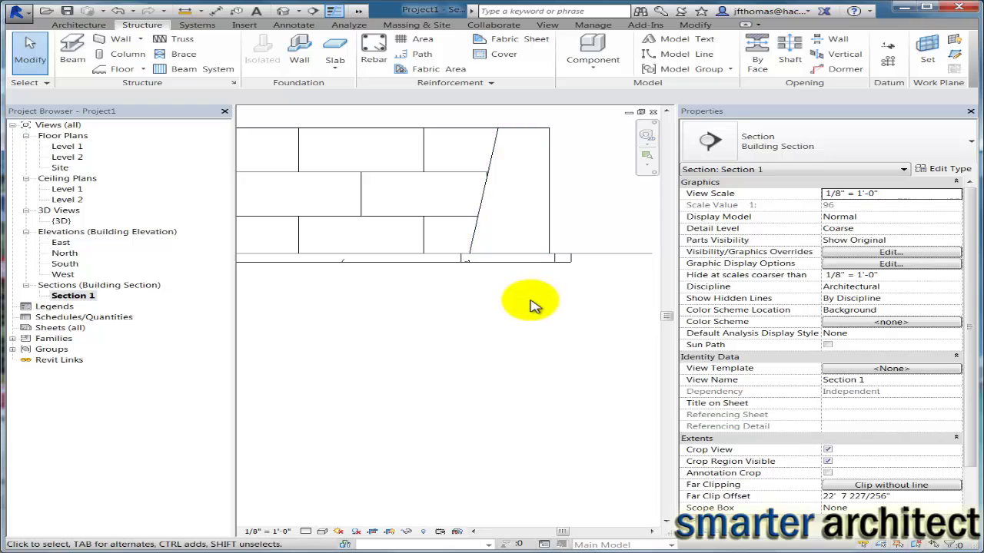
pyautogui.press('t')
pyautogui.press('l')
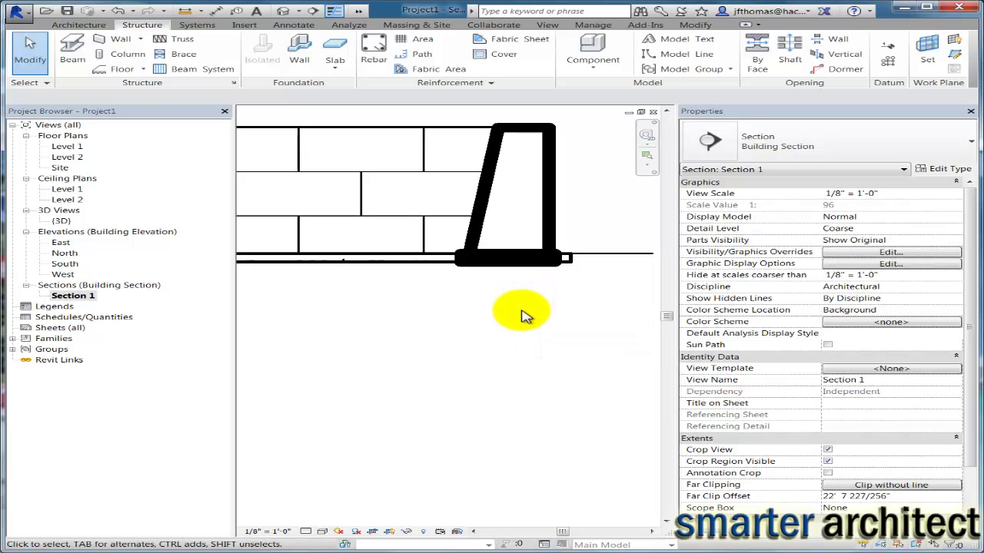
pyautogui.scroll(-1, 553, 312)
pyautogui.scroll(2, 507, 234)
pyautogui.scroll(1, 538, 200)
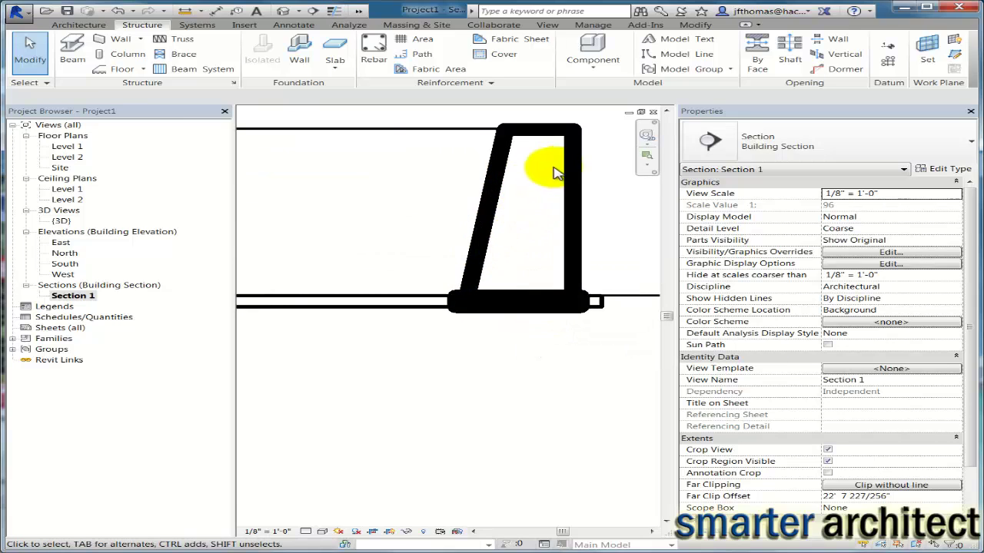
pyautogui.scroll(-1, 533, 270)
pyautogui.scroll(1, 538, 300)
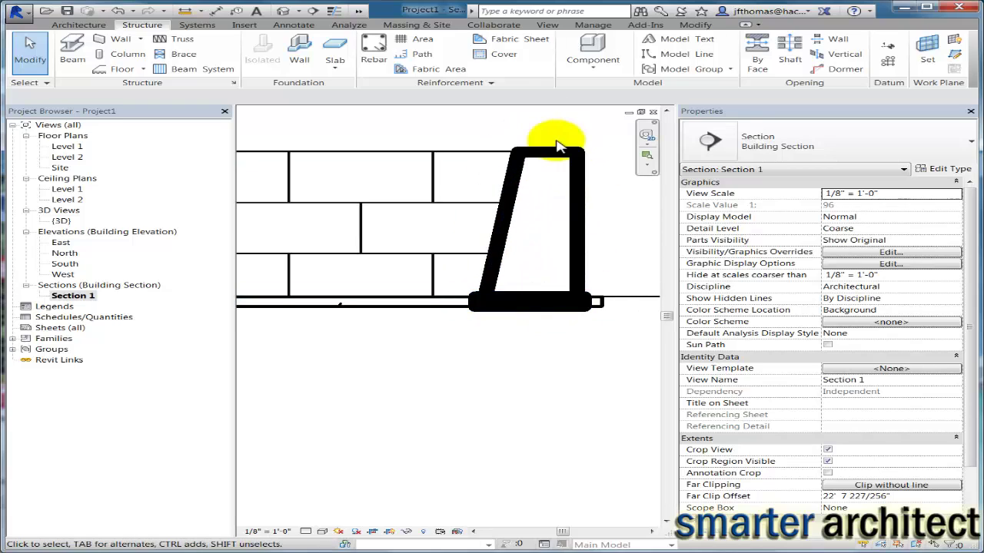
pyautogui.scroll(-2, 568, 351)
pyautogui.scroll(-2, 567, 352)
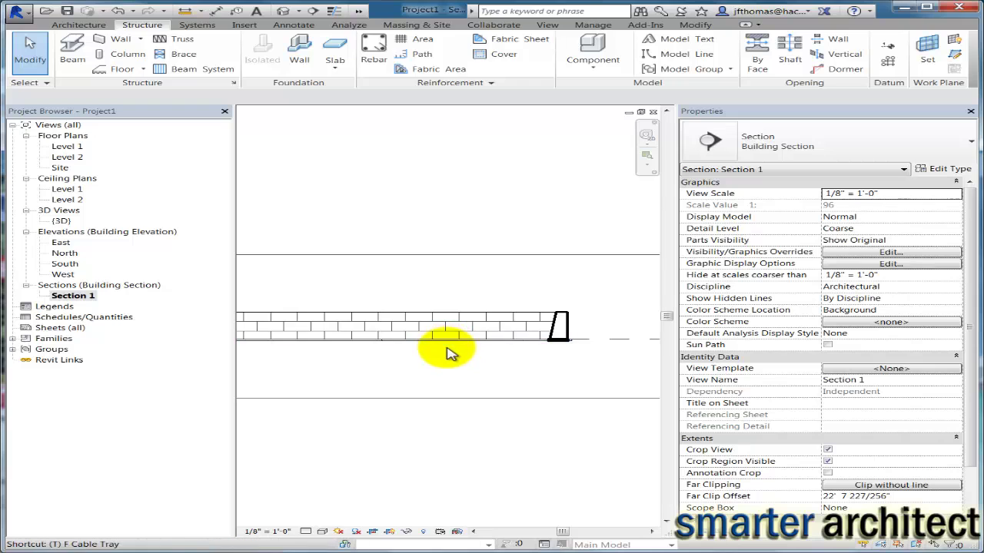
pyautogui.scroll(3, 569, 333)
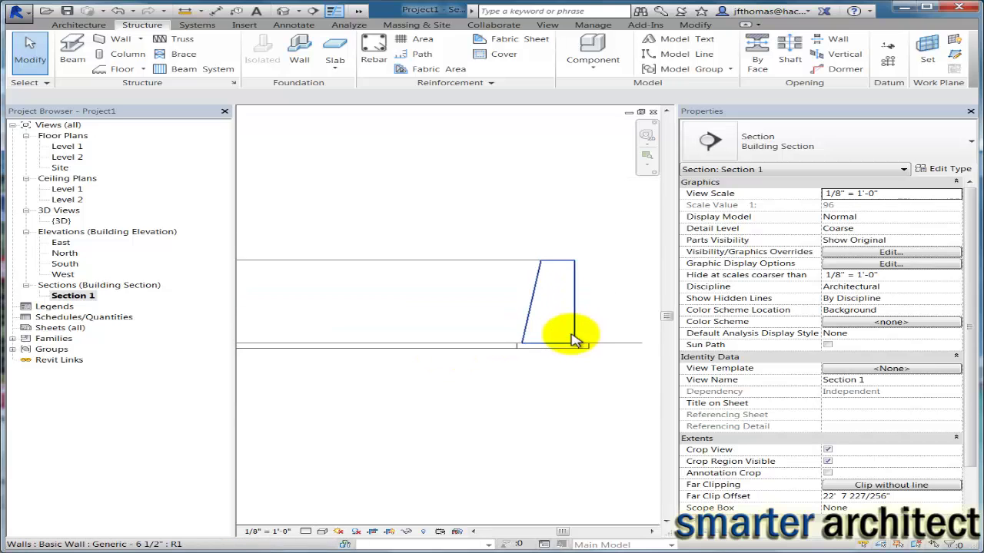
pyautogui.scroll(-3, 582, 297)
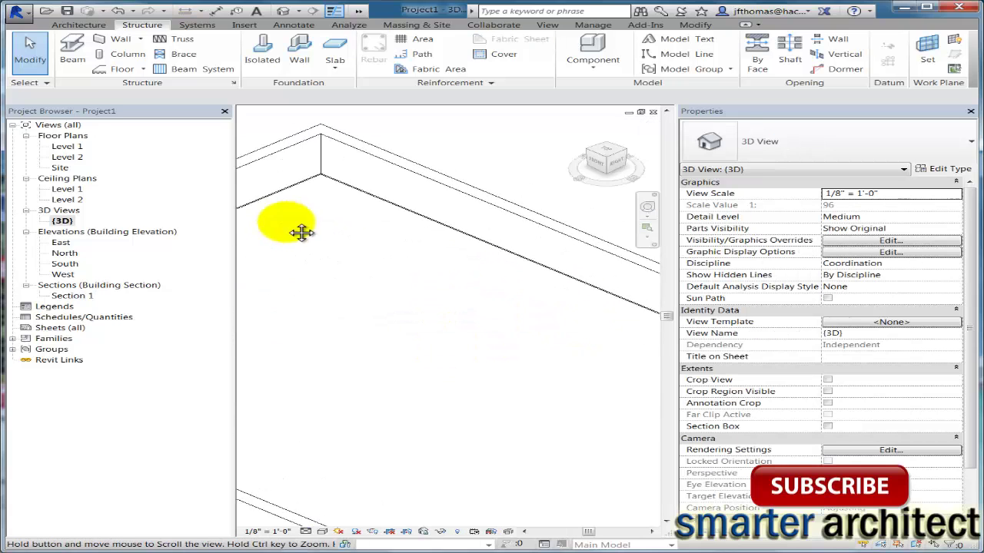
# Step: Return to the 3D view and examine the shifted footing at the wall corners and the overall enclosure
pyautogui.scroll(-3, 301, 232)
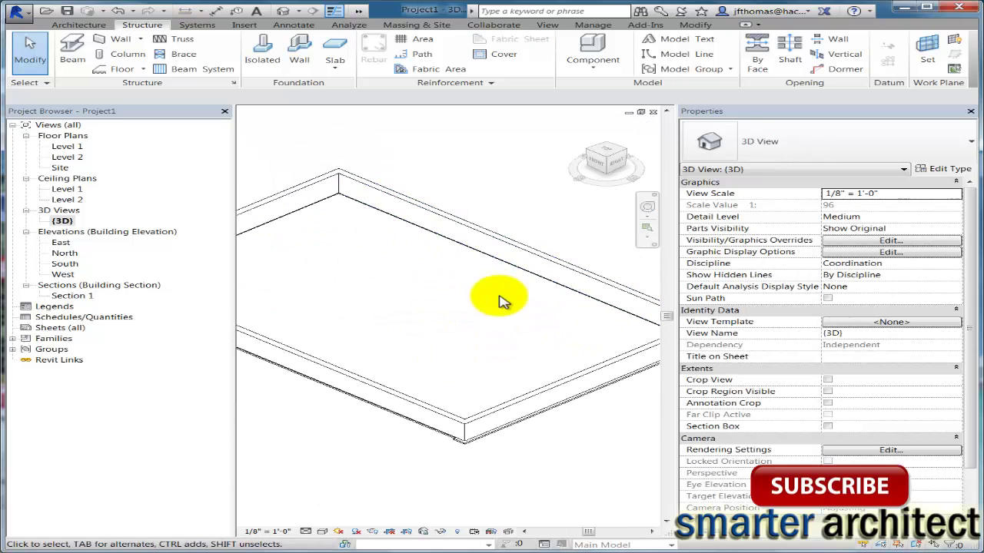
pyautogui.scroll(2, 335, 287)
pyautogui.scroll(3, 617, 313)
pyautogui.scroll(-3, 616, 314)
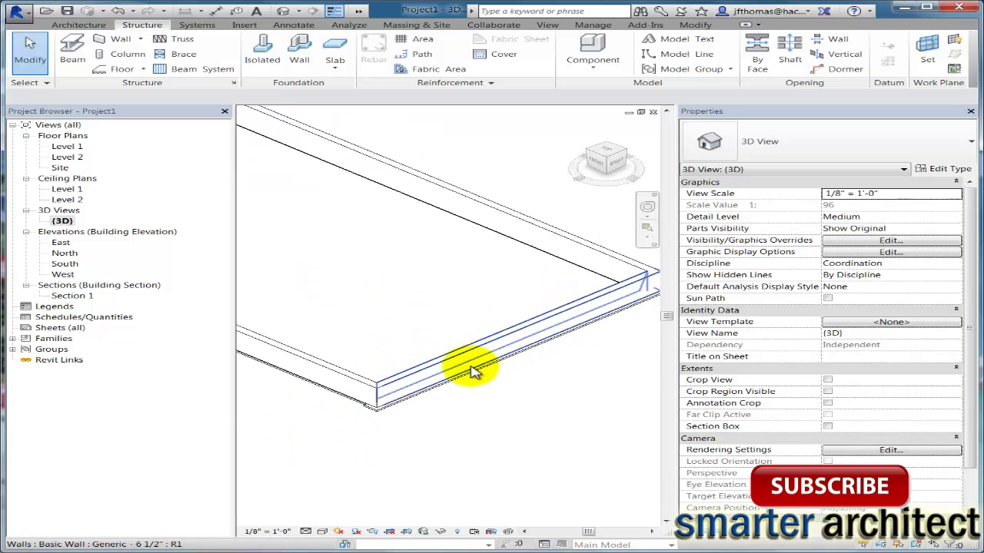
pyautogui.scroll(3, 446, 388)
pyautogui.scroll(-4, 451, 377)
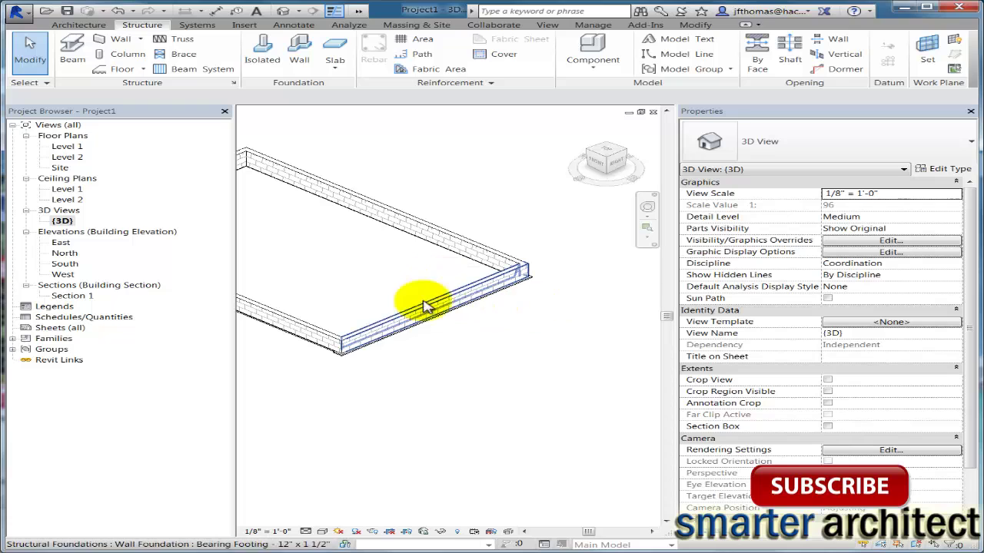
pyautogui.moveTo(339, 286); pyautogui.dragTo(456, 303, button='middle')
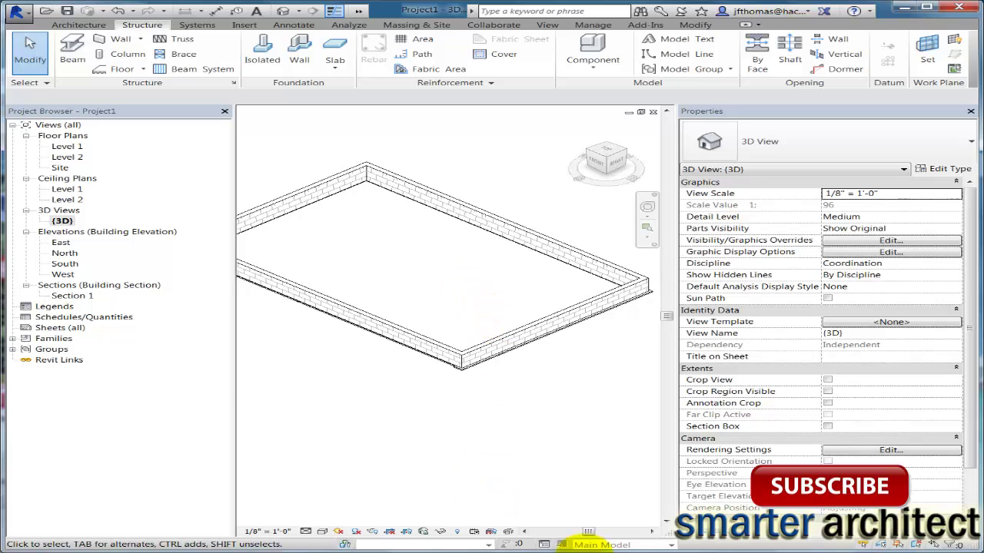
pyautogui.moveTo(577, 549)
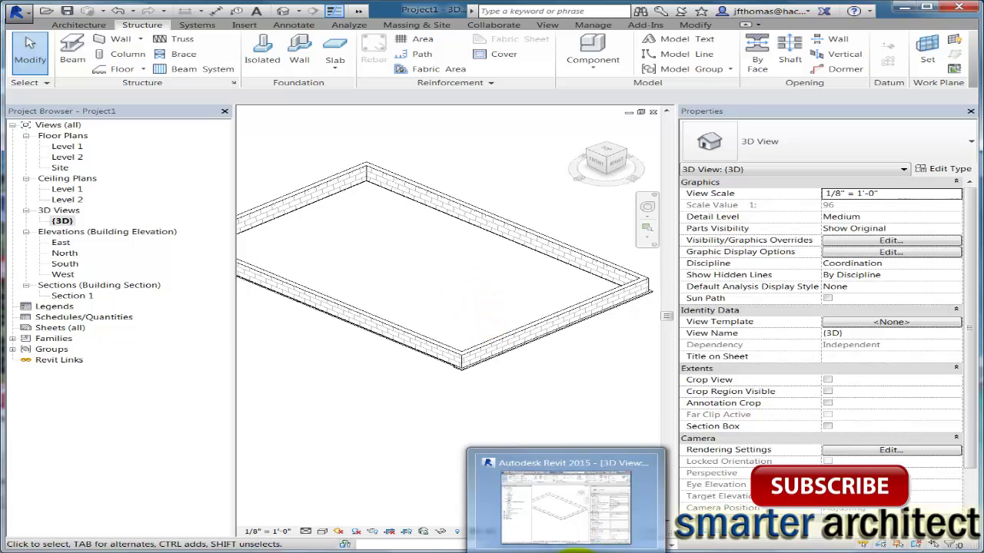